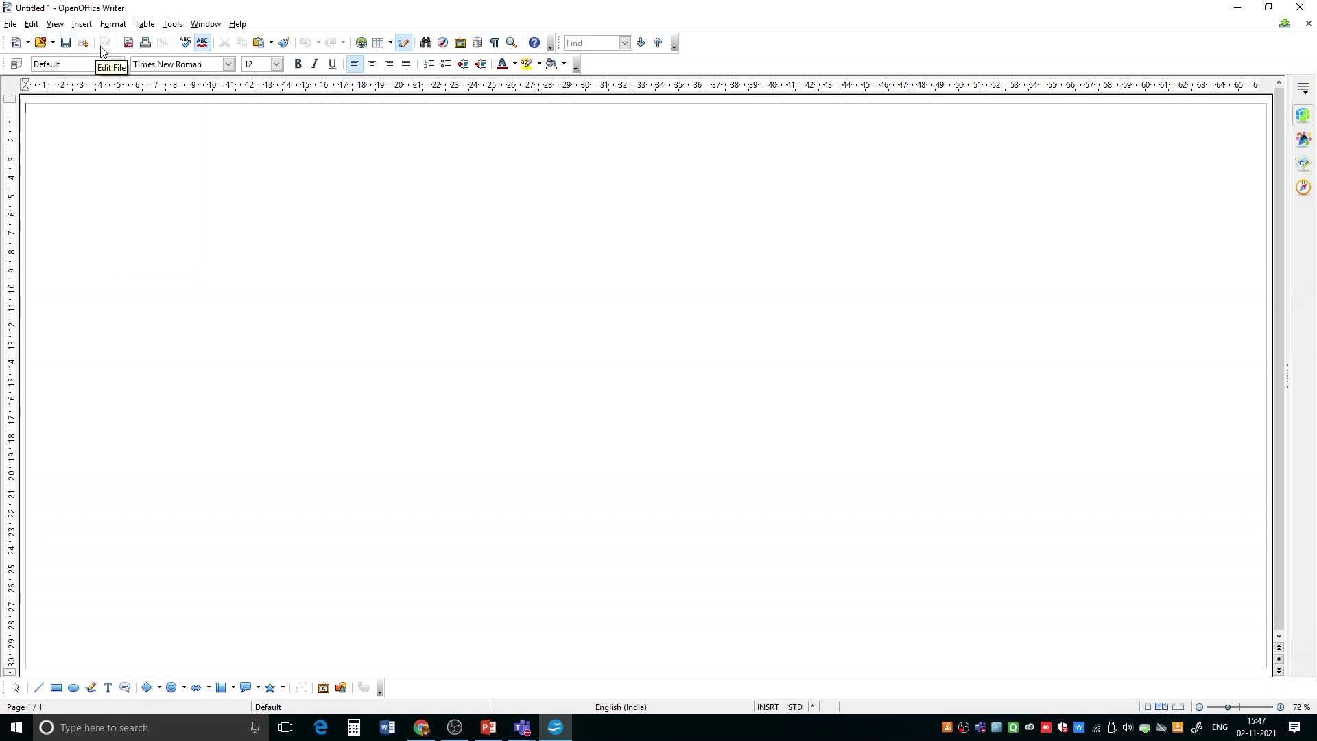
- Create a new document from the myLetterTemplate template in My Templates
click(10, 24)
mouse_move(29, 45)
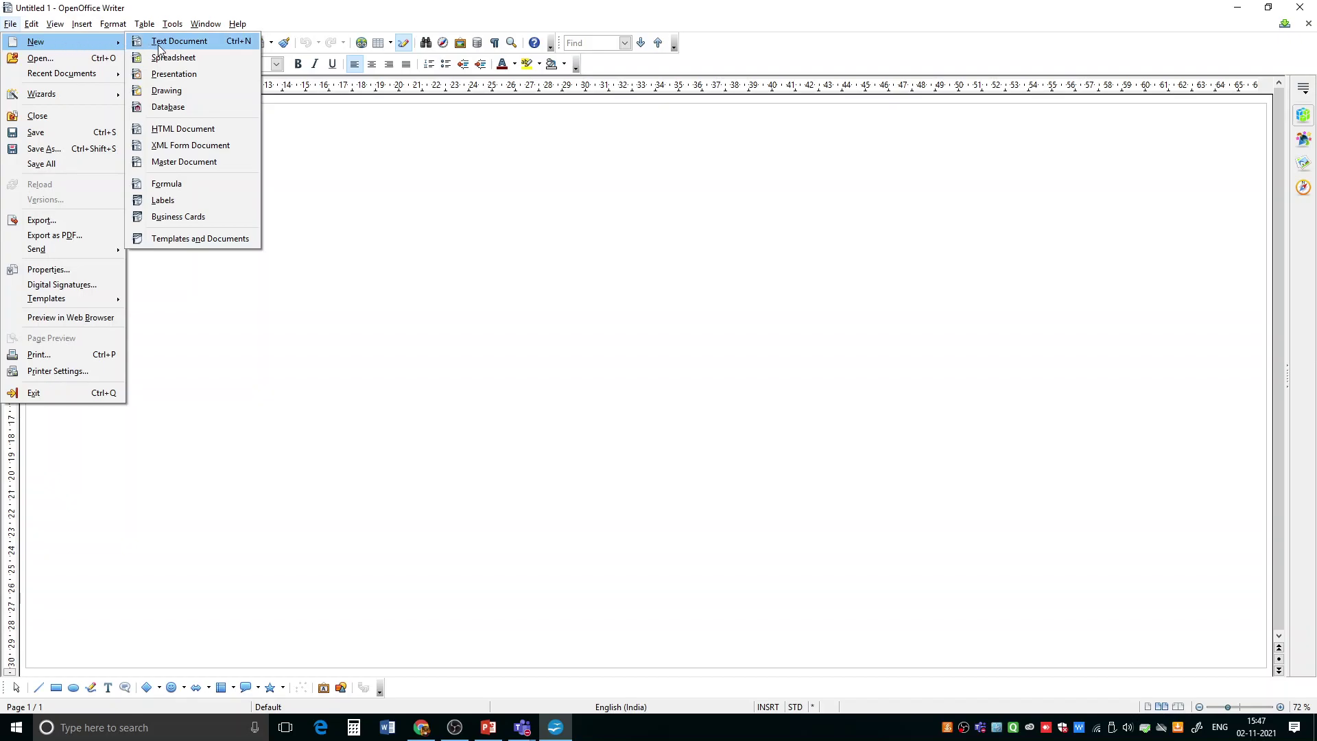
click(209, 247)
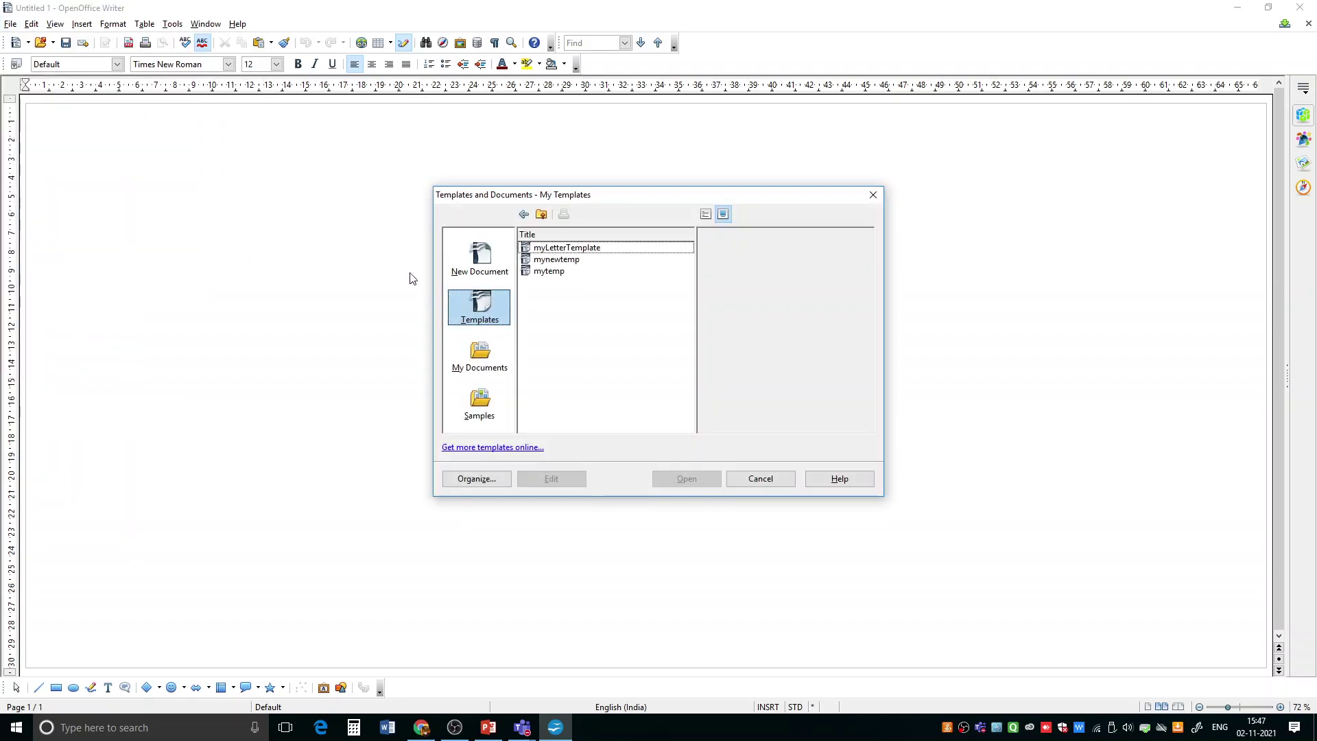
double_click(566, 249)
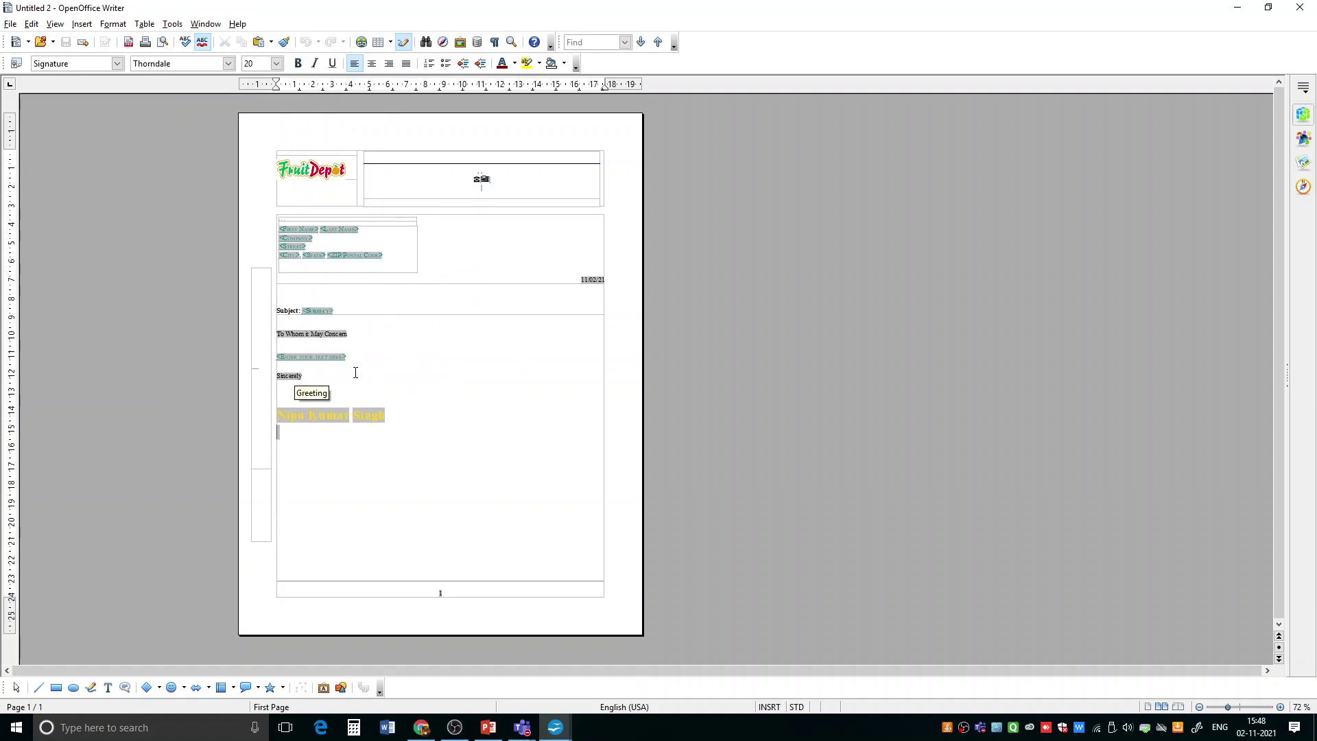
- Replace the placeholder in the letter's subject line with "Information Technology"
click(349, 310)
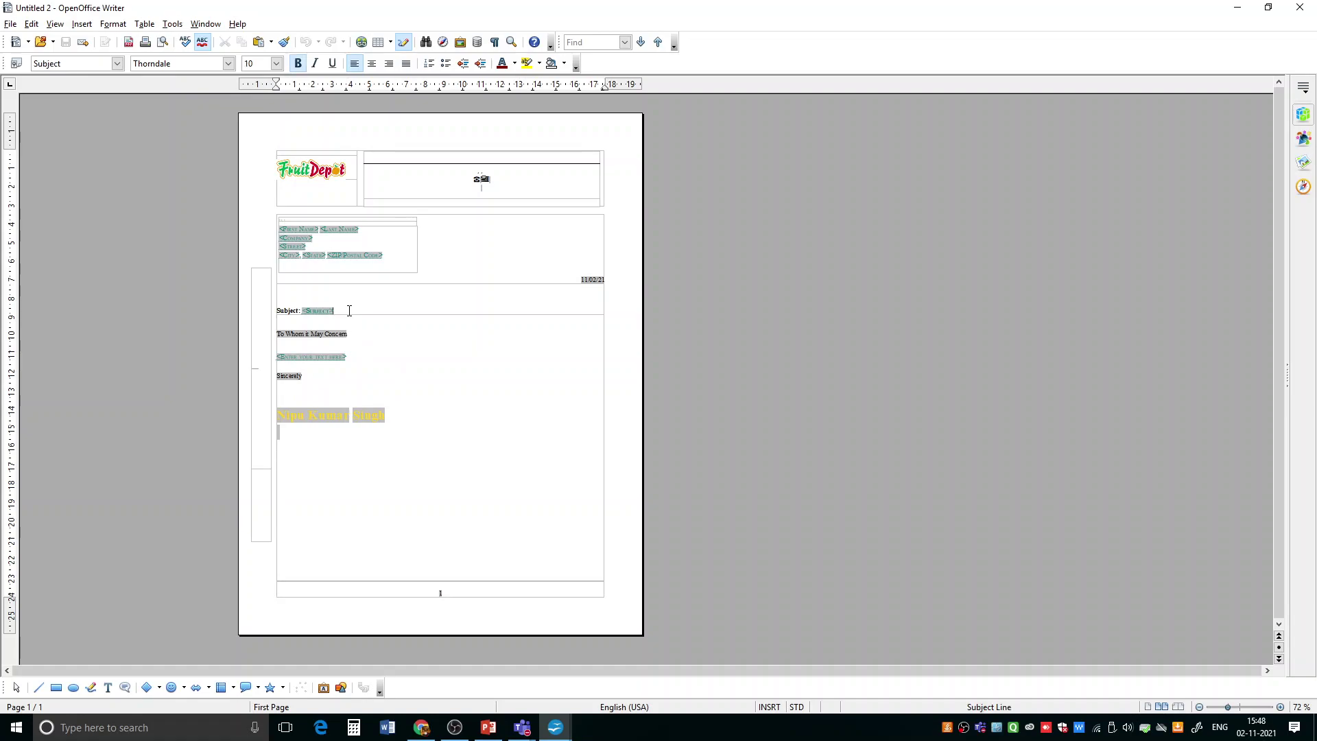
key(BackSpace)
click(428, 386)
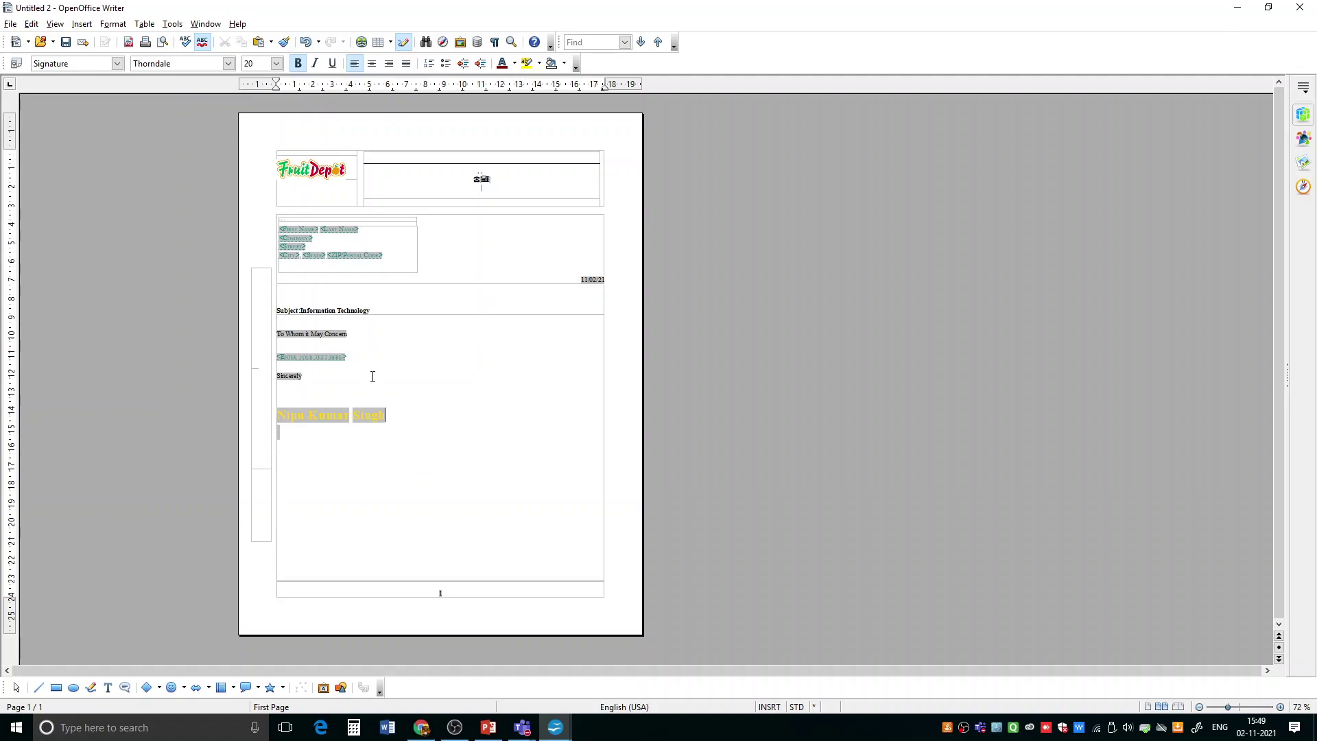
- Save the letter to the Desktop as munedoc in ODF Text Document format
click(11, 24)
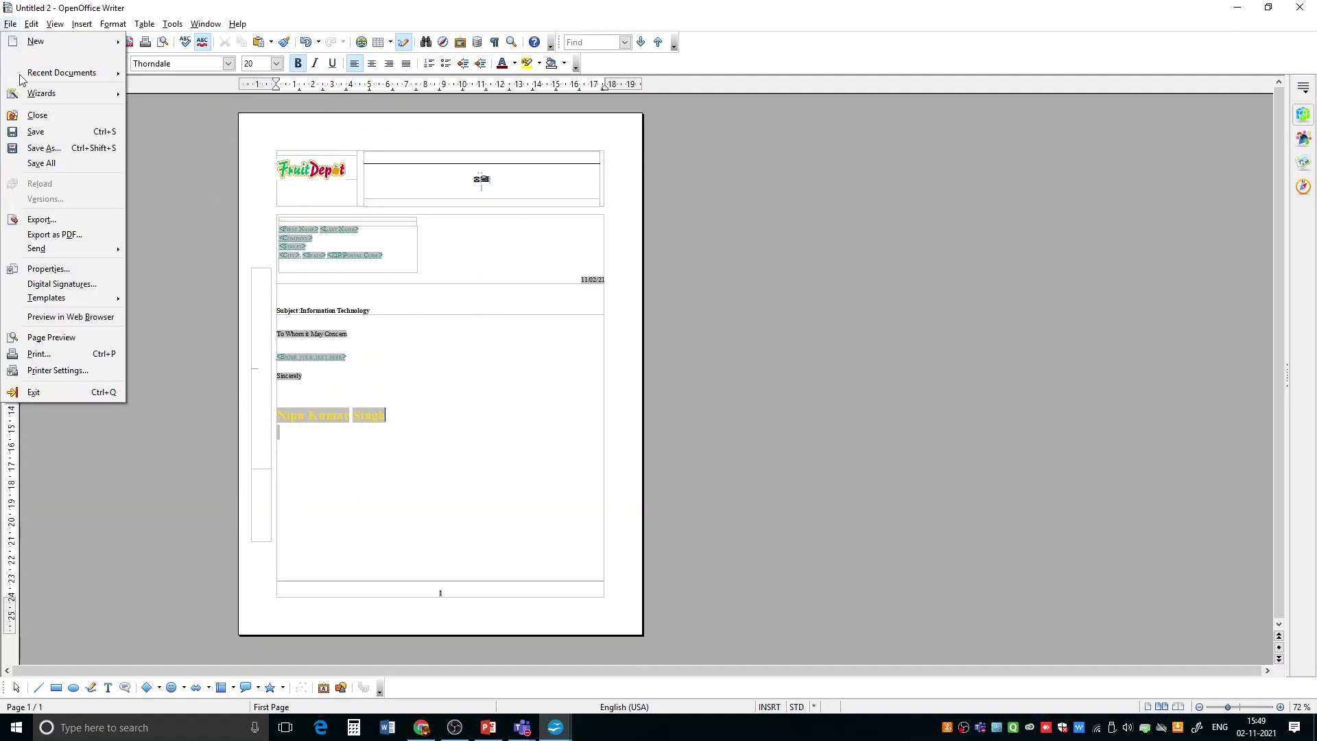
click(44, 148)
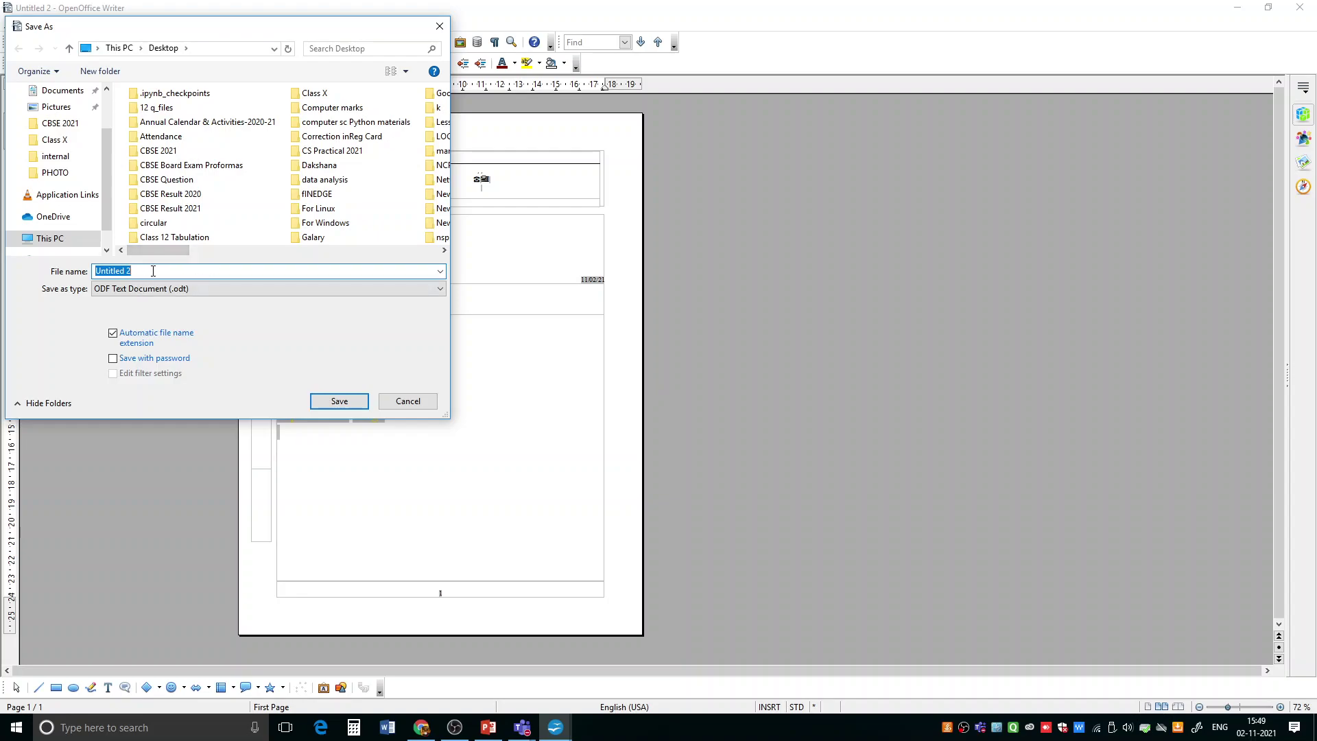
text(mun)
key(BackSpace)
click(339, 402)
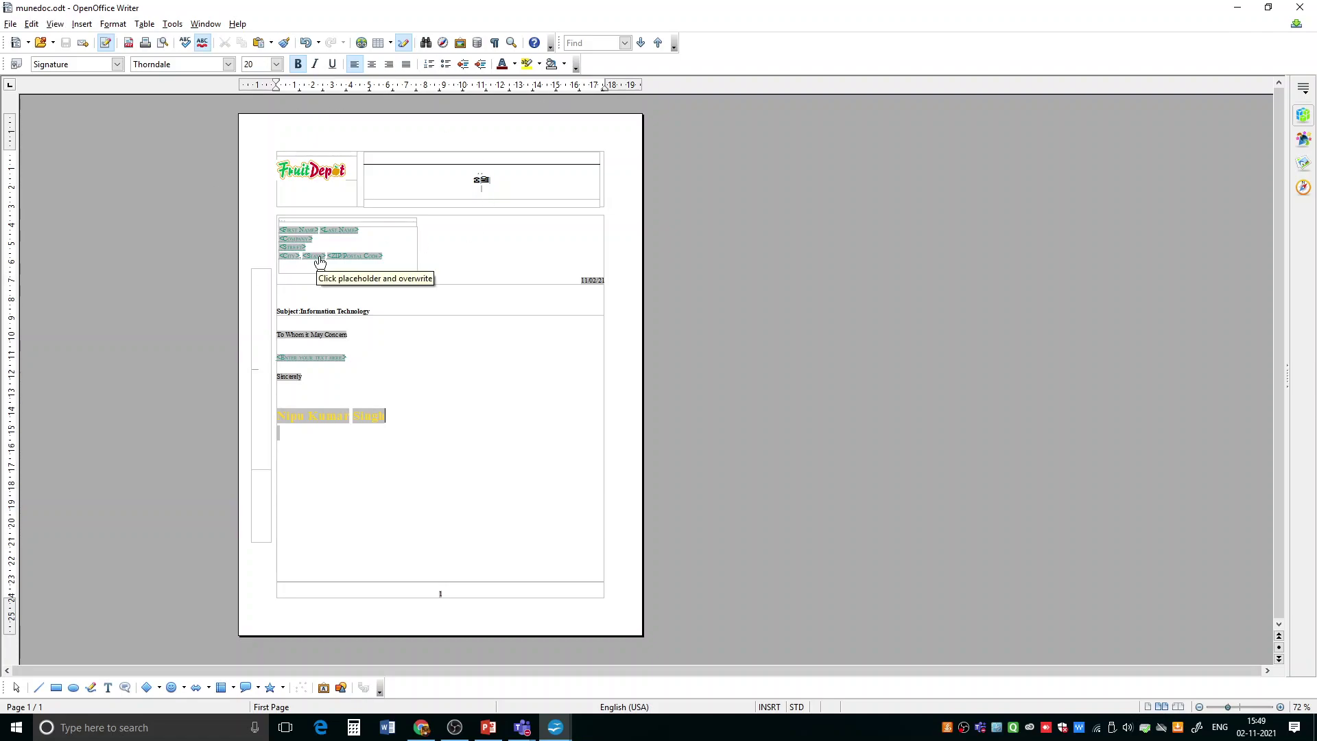
- Close the saved letter and minimize the remaining windows to reach the desktop
click(1302, 11)
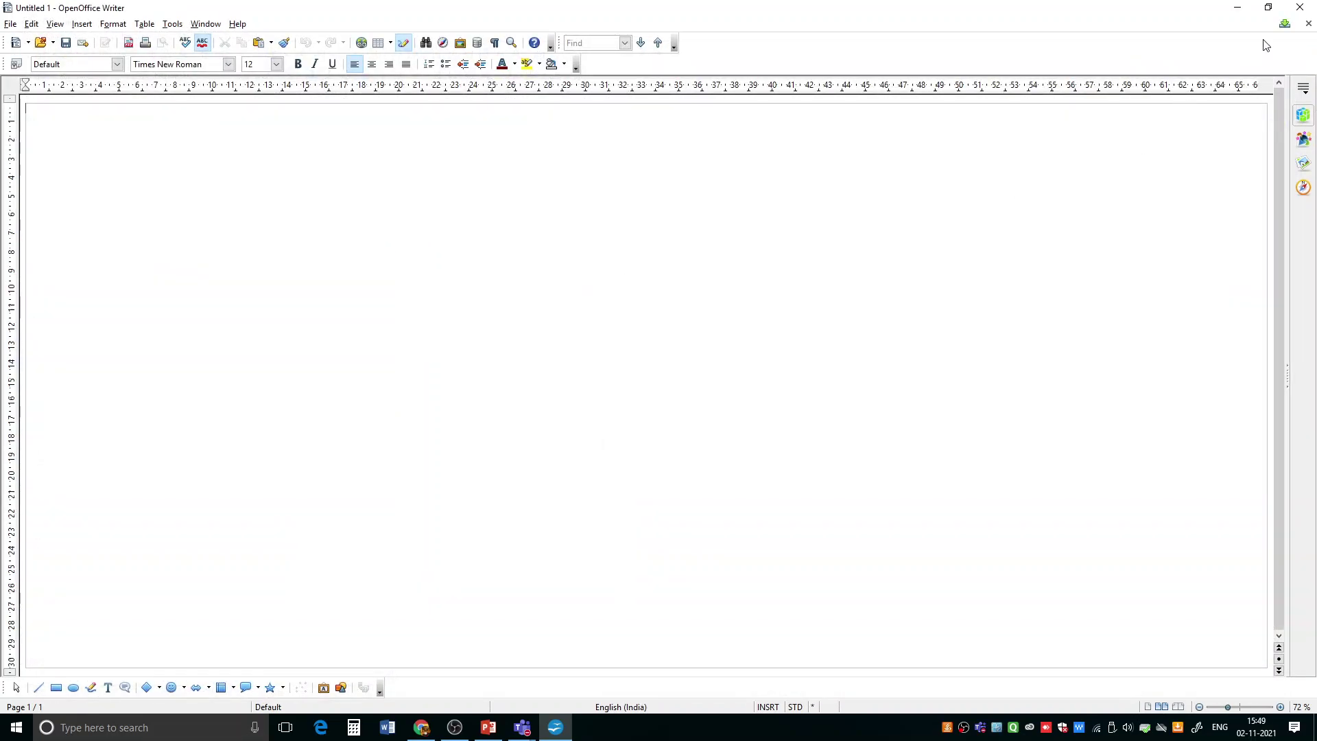
click(1236, 8)
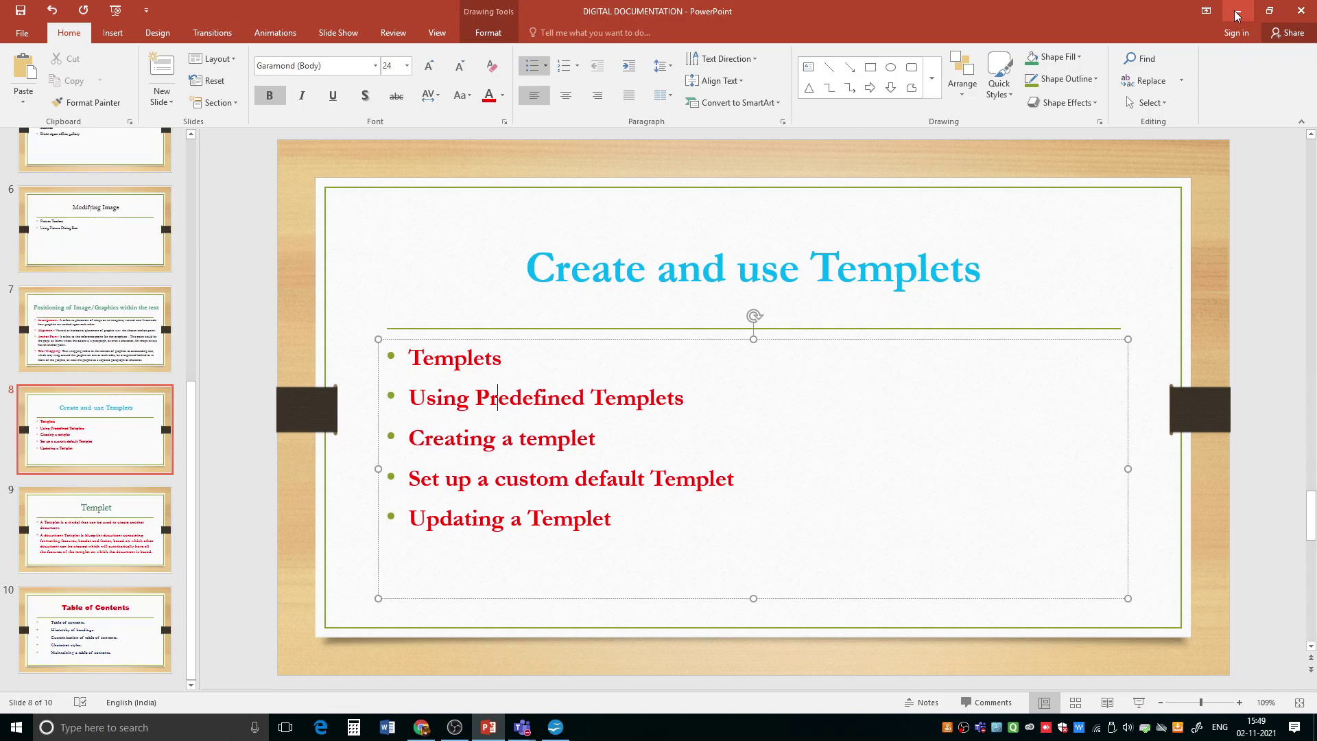
click(1237, 11)
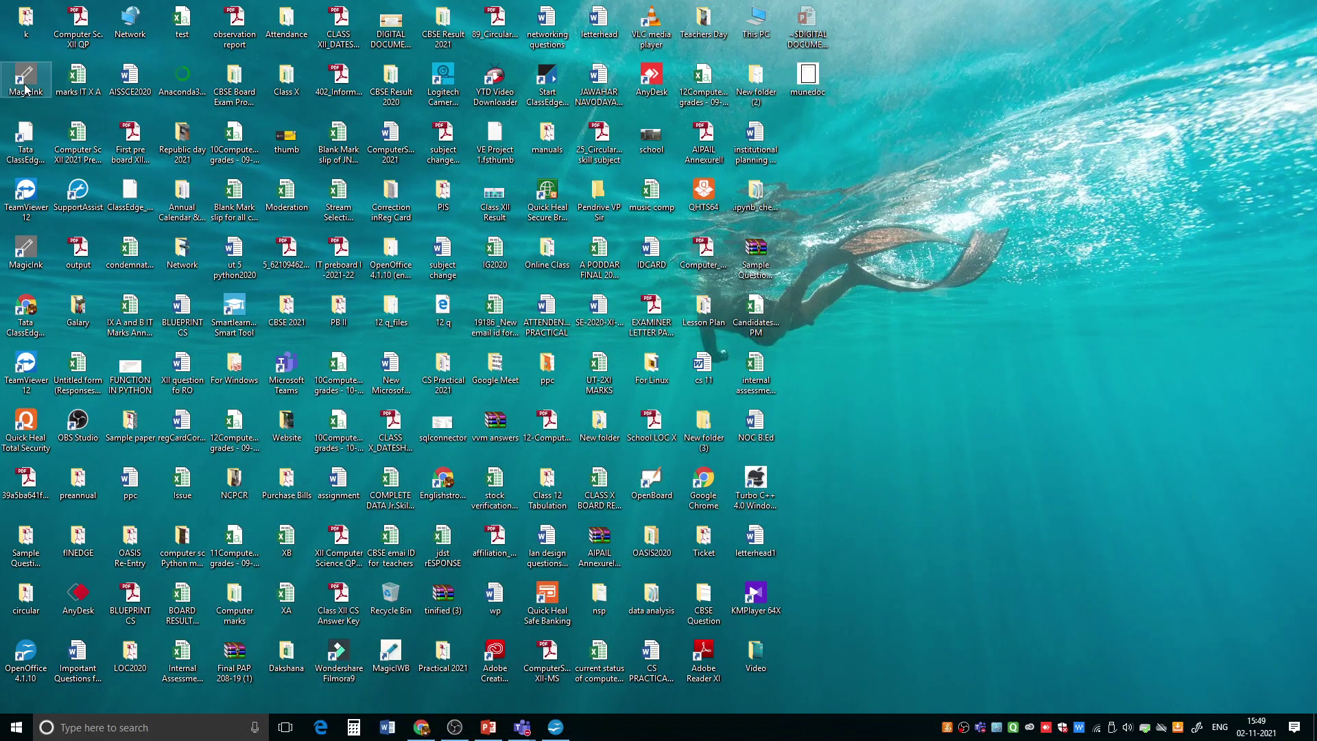
- Locate the munedoc file on the desktop and open it
key(m)
key(m)
key(m)
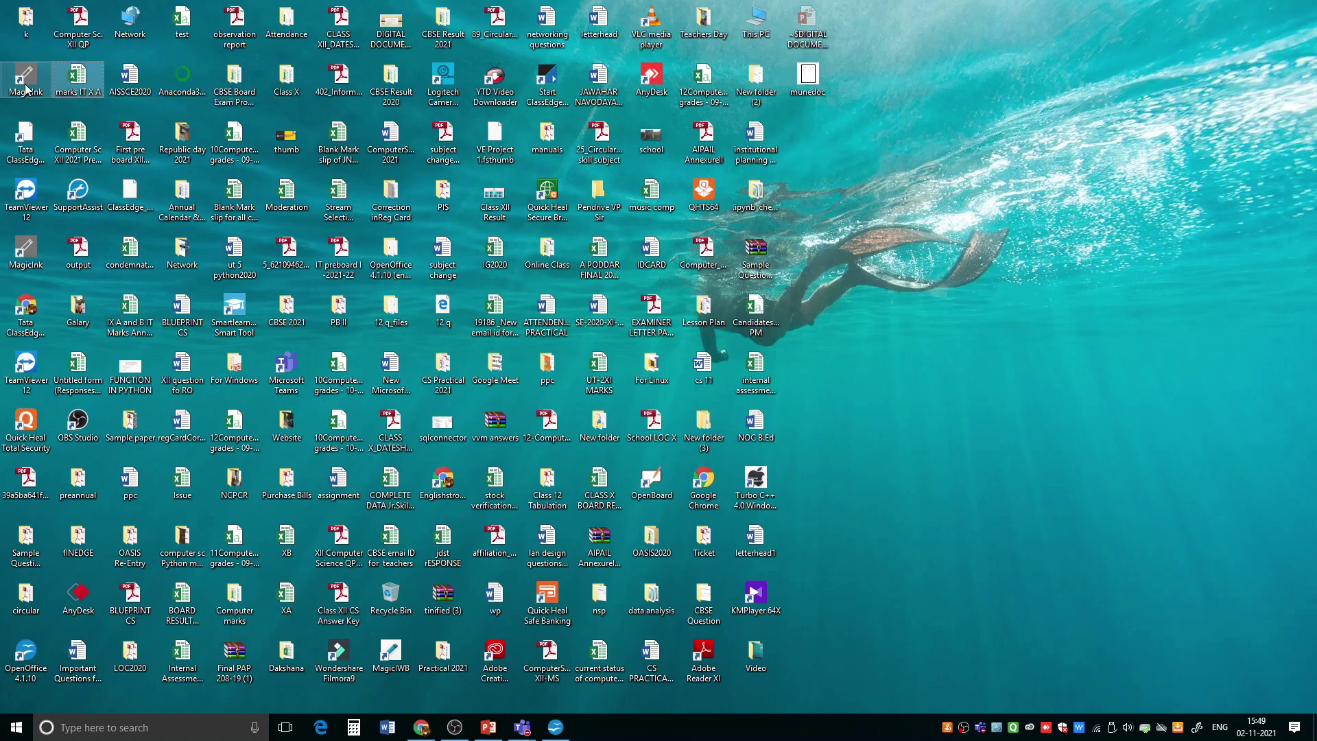
key(m)
key(m)
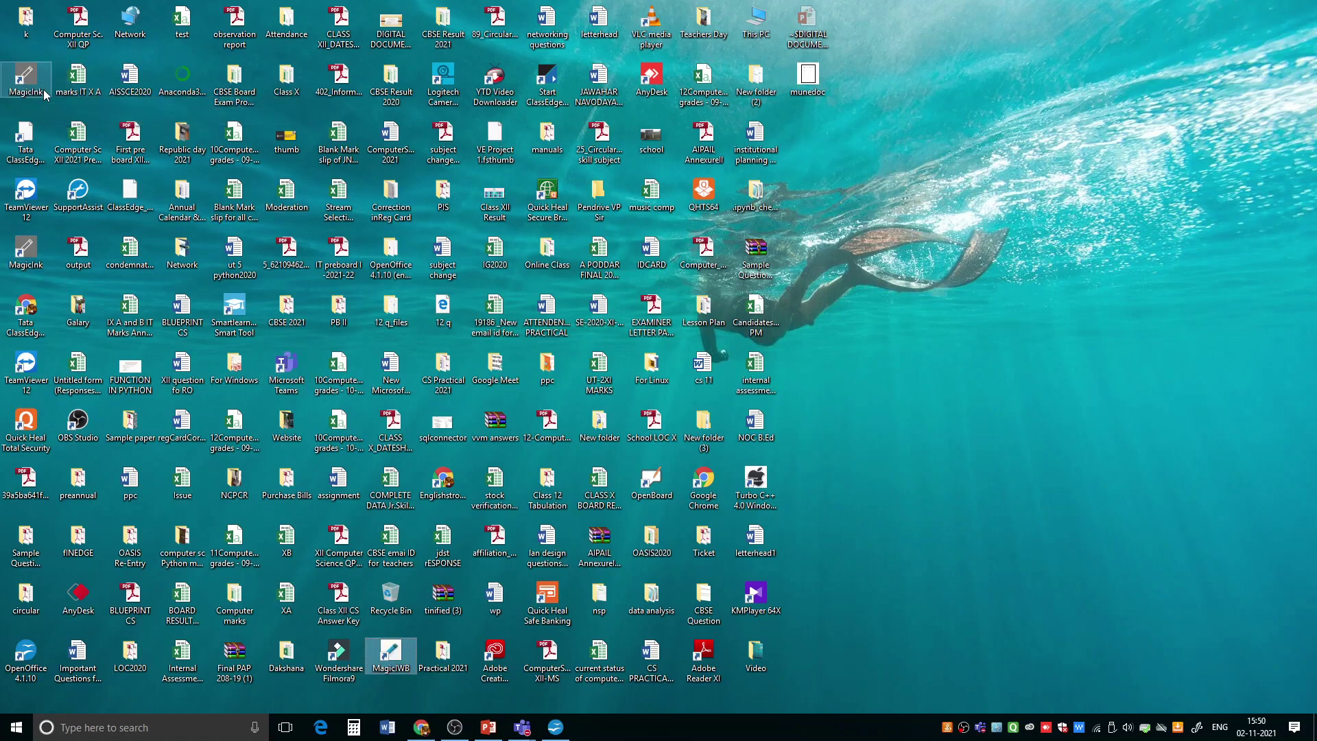
key(m)
key(m)
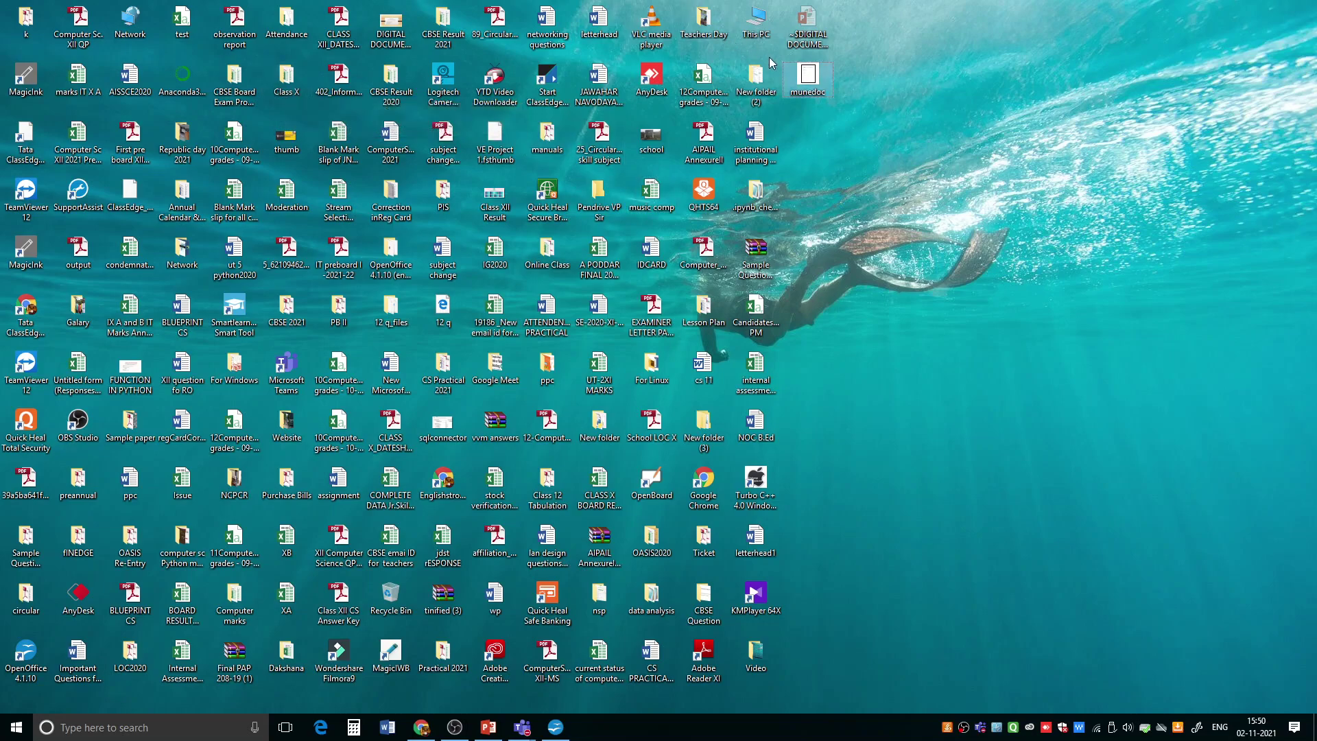
mouse_move(814, 85)
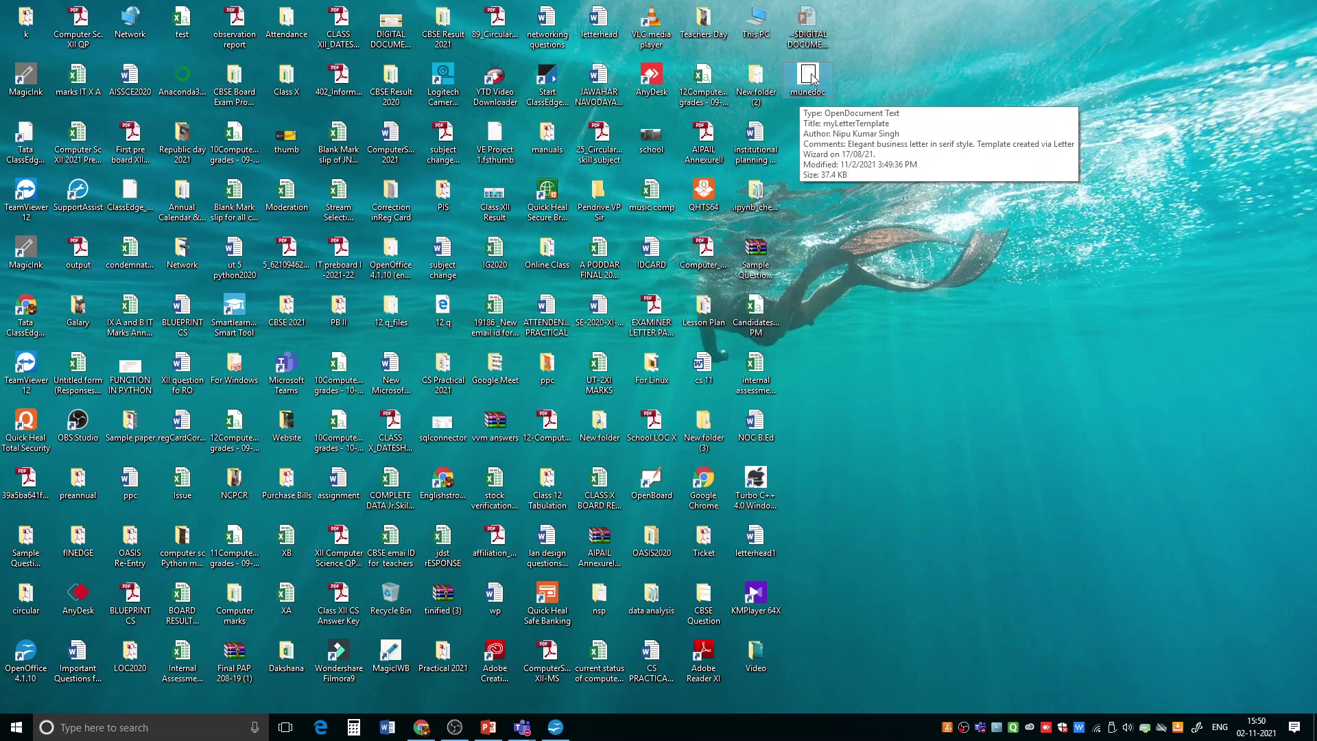
double_click(814, 78)
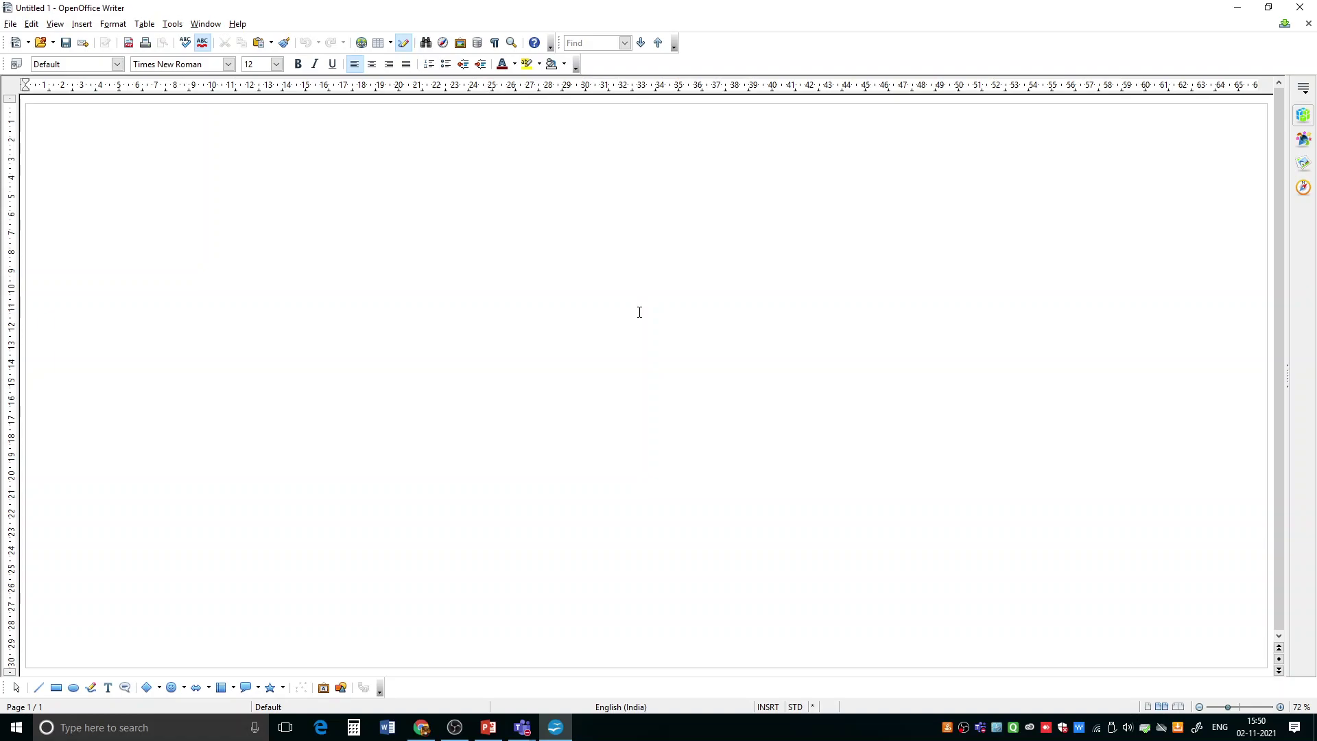
- Browse the saved templates and preview myLetterTemplate
click(9, 25)
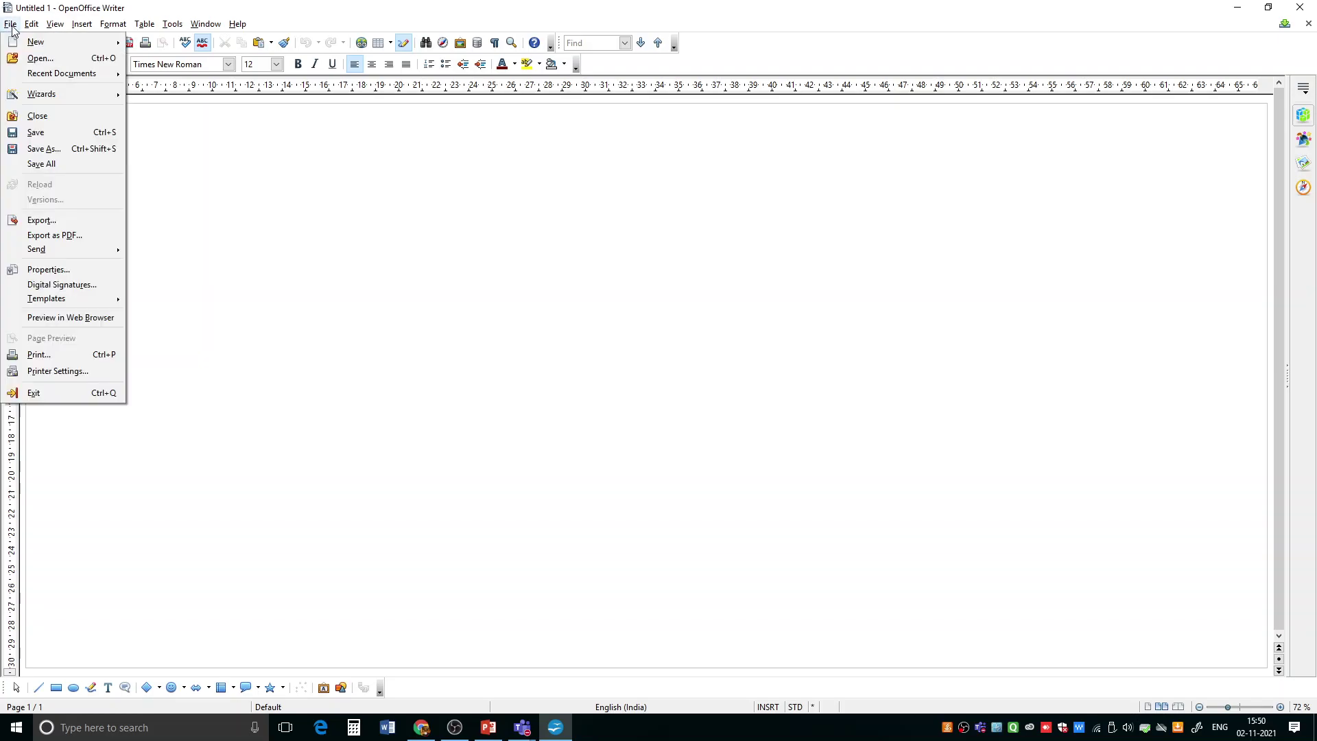
mouse_move(34, 46)
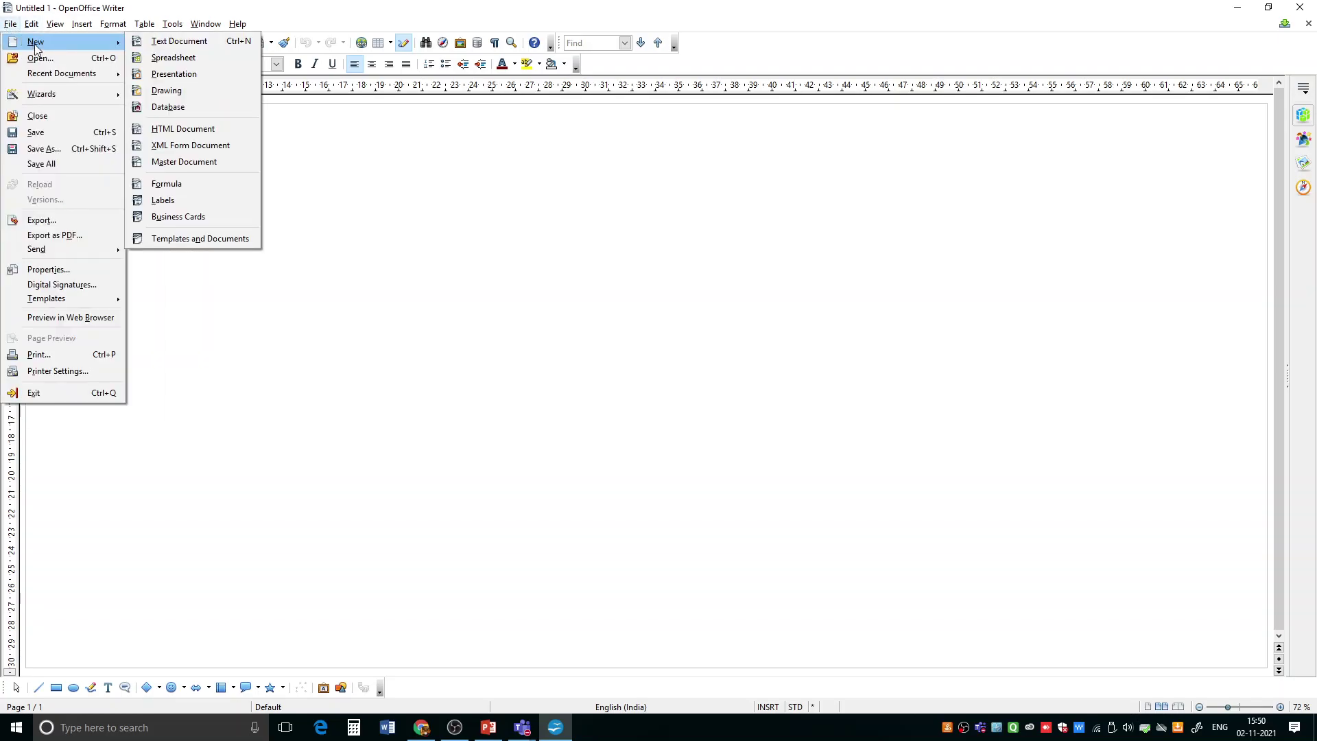
click(199, 239)
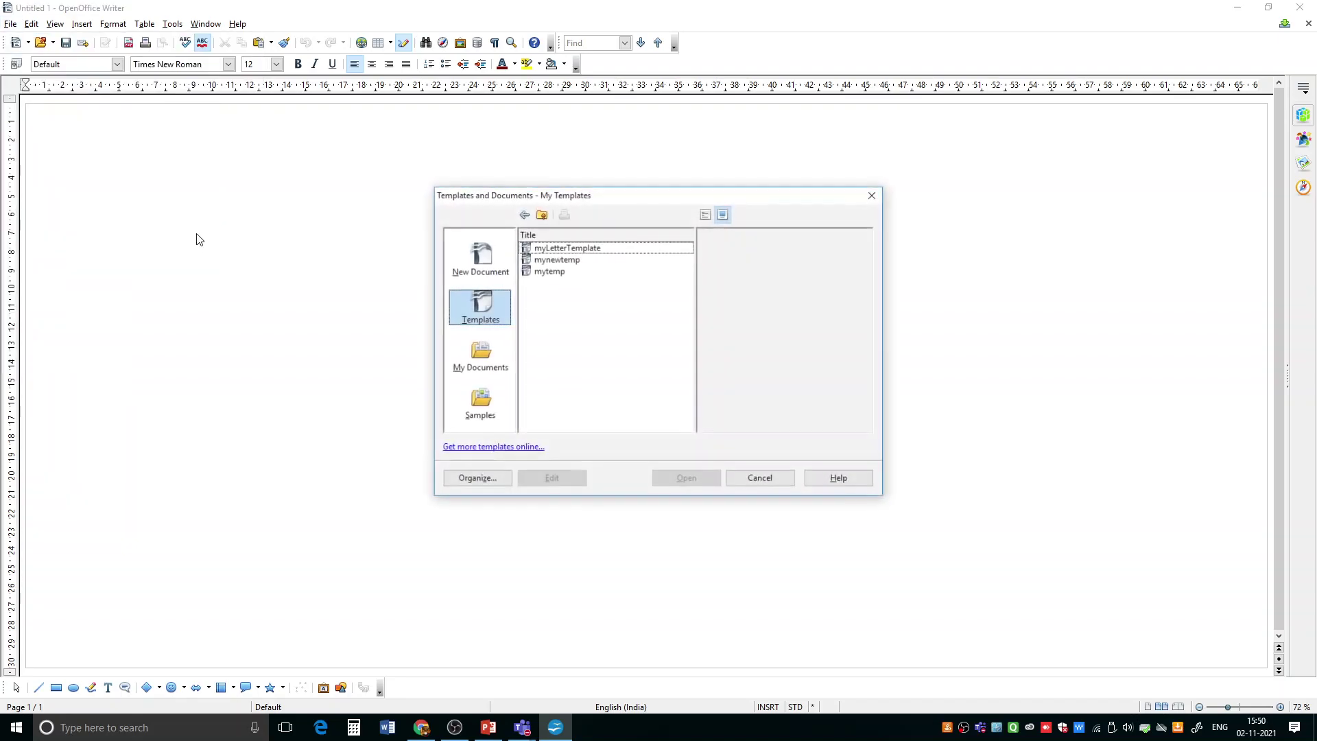
click(559, 248)
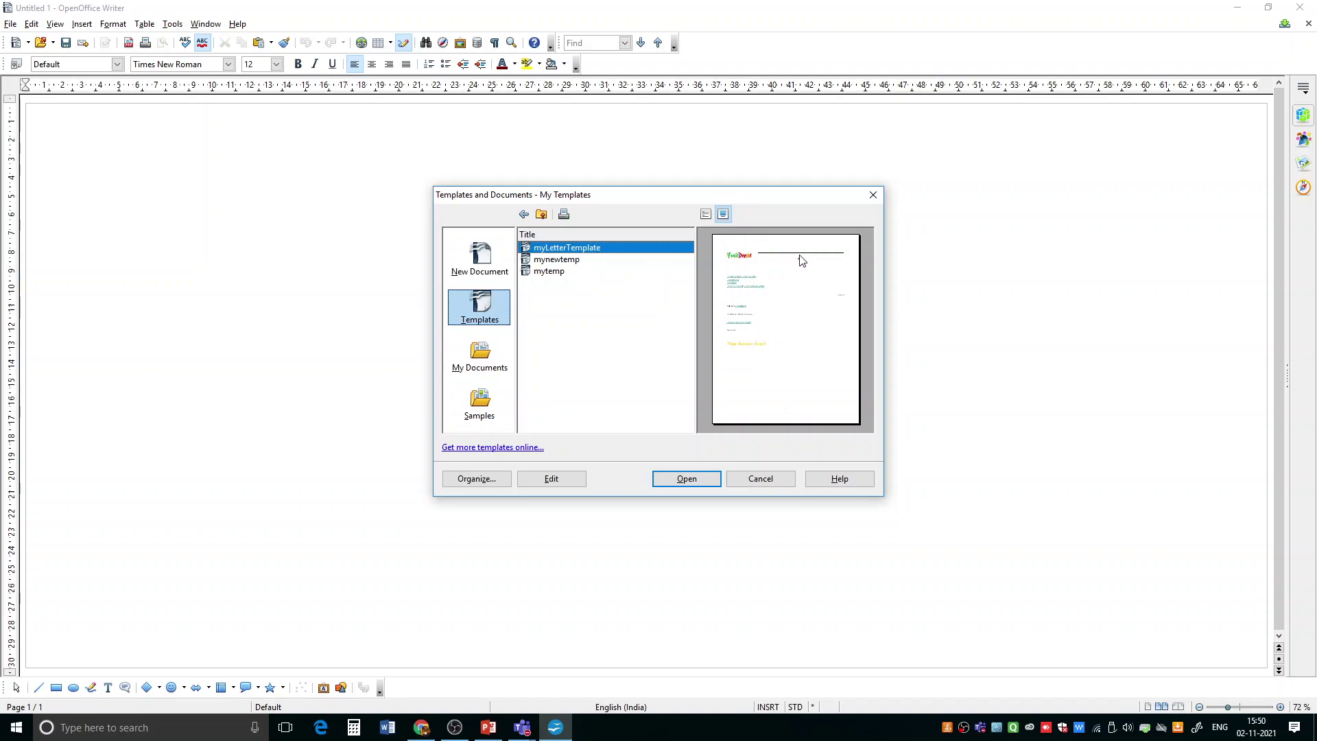
- Examine the document properties of myLetterTemplate, and return to its page preview
click(705, 214)
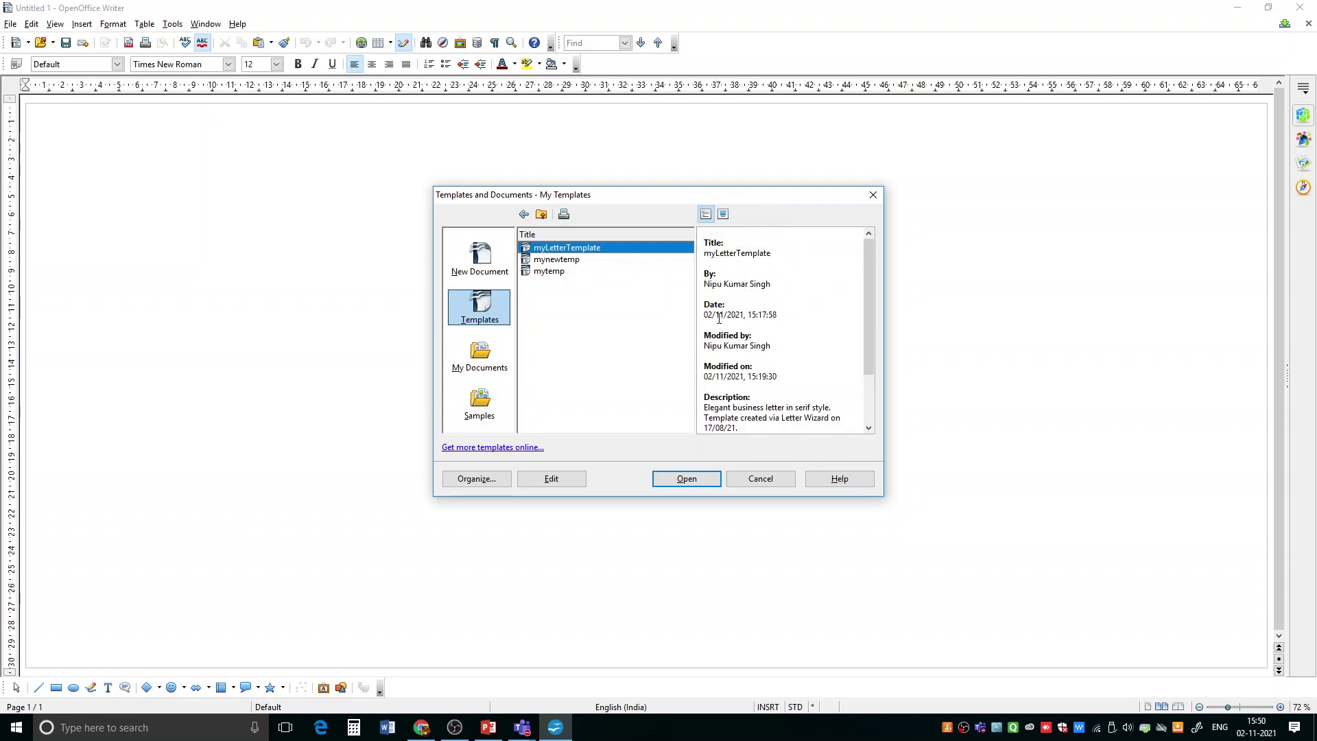
scroll(810, 321, down, 3)
scroll(809, 321, up, 3)
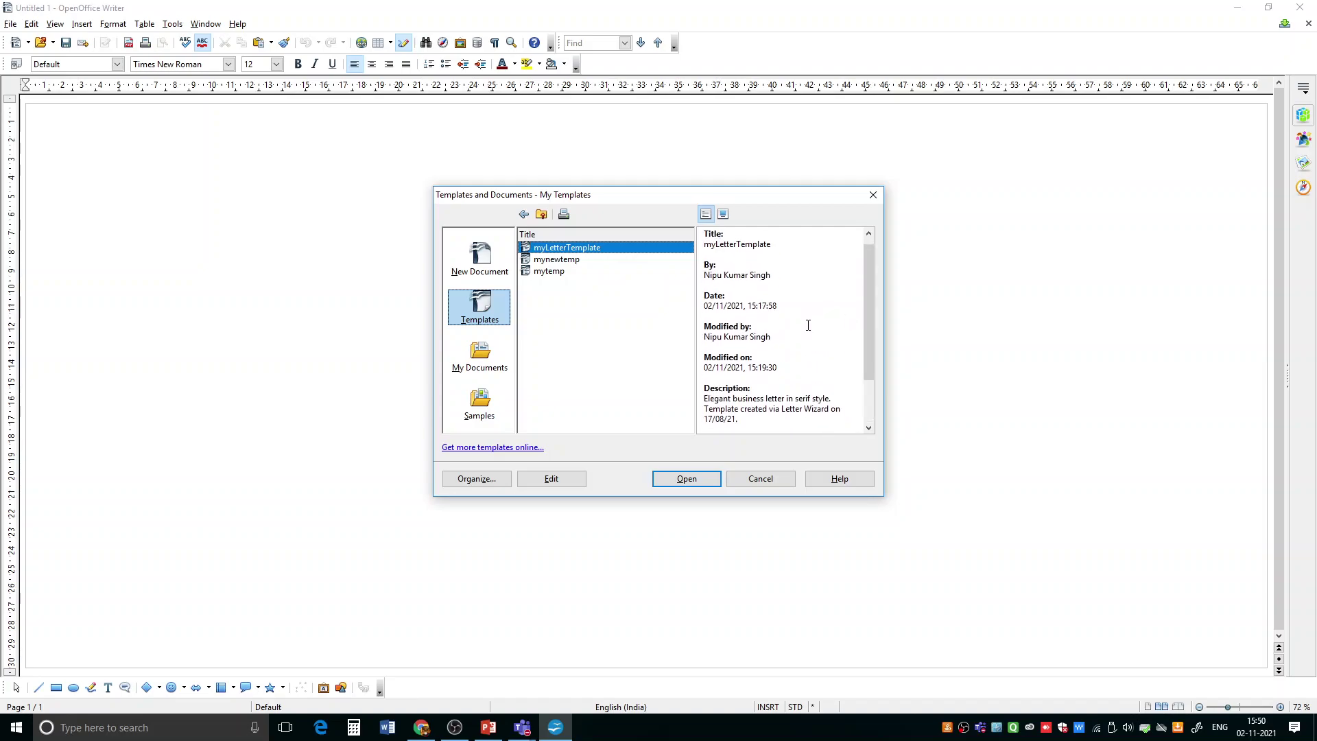
click(723, 214)
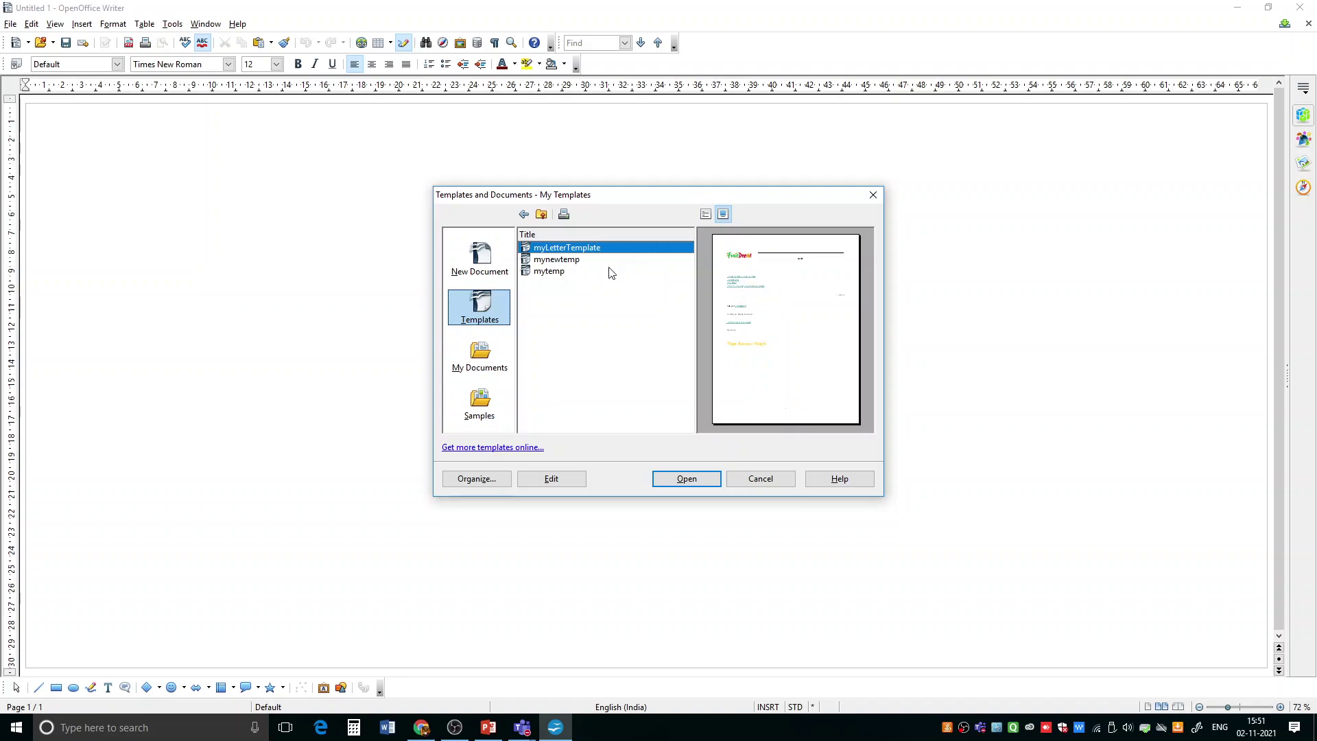
- Create a document from the mynewtemp template to view its content, and close it
double_click(556, 262)
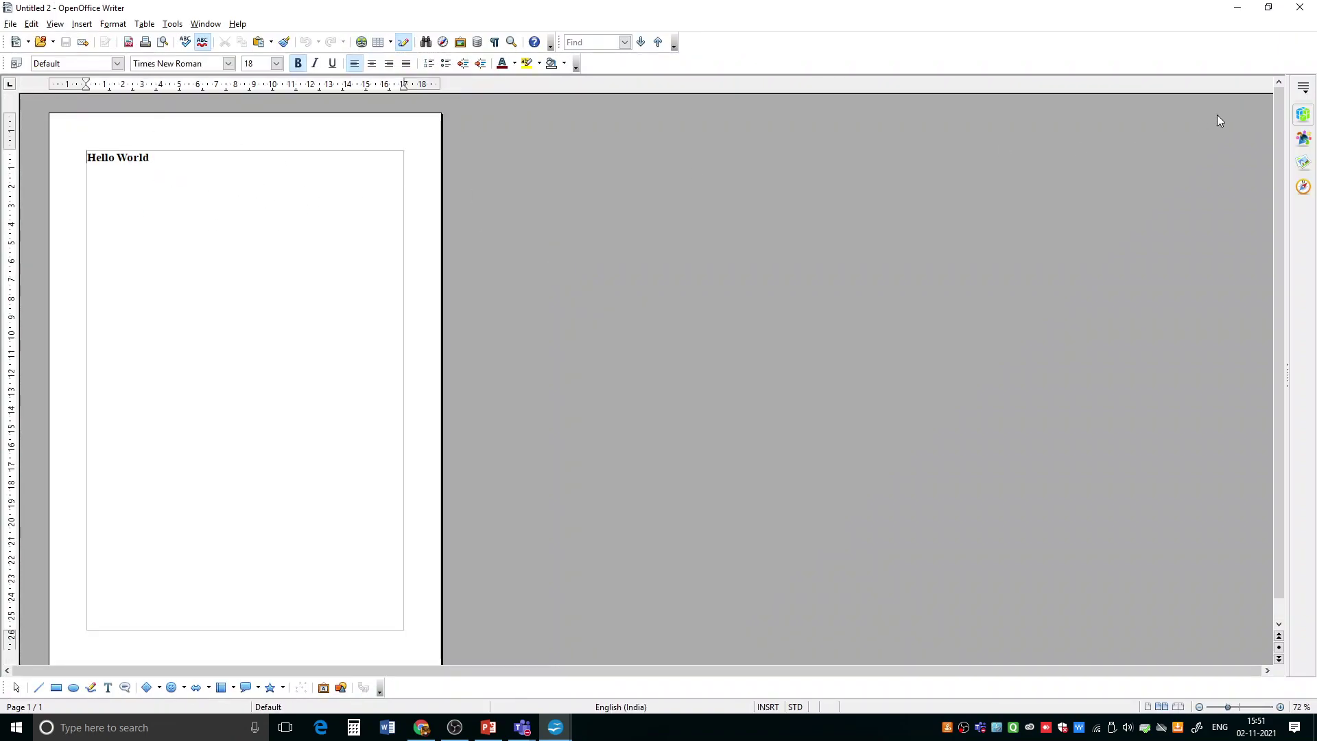
click(1301, 13)
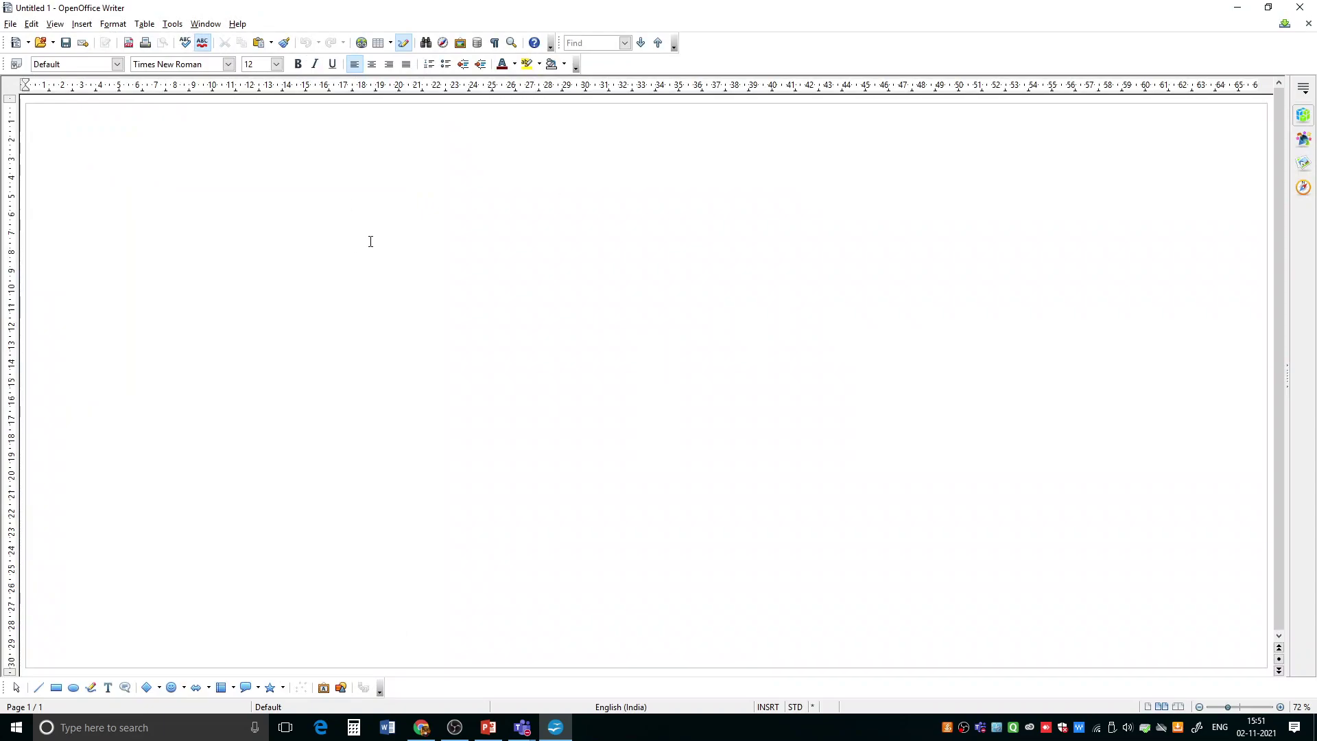
- Switch to PowerPoint and select the bullet "Using Predefined Templets" on the Create and use Templets slide
click(488, 727)
drag(410, 397, 674, 393)
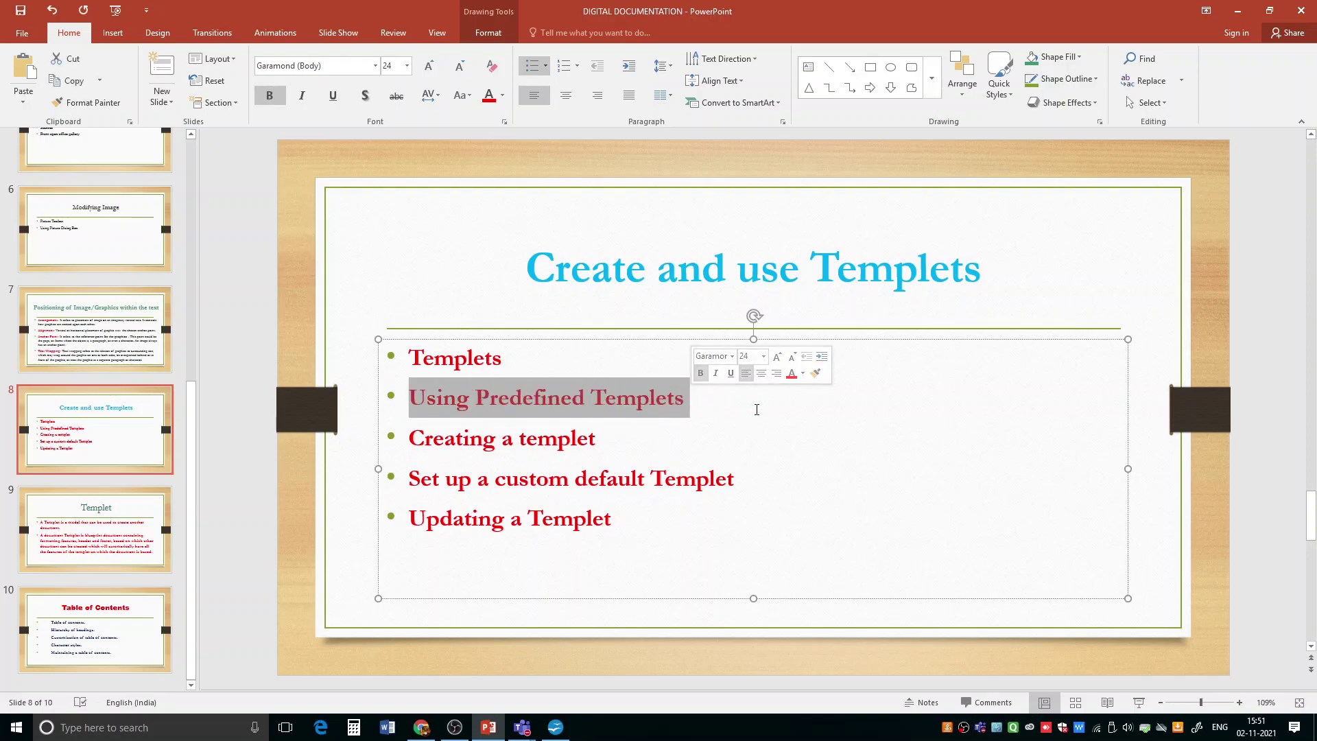
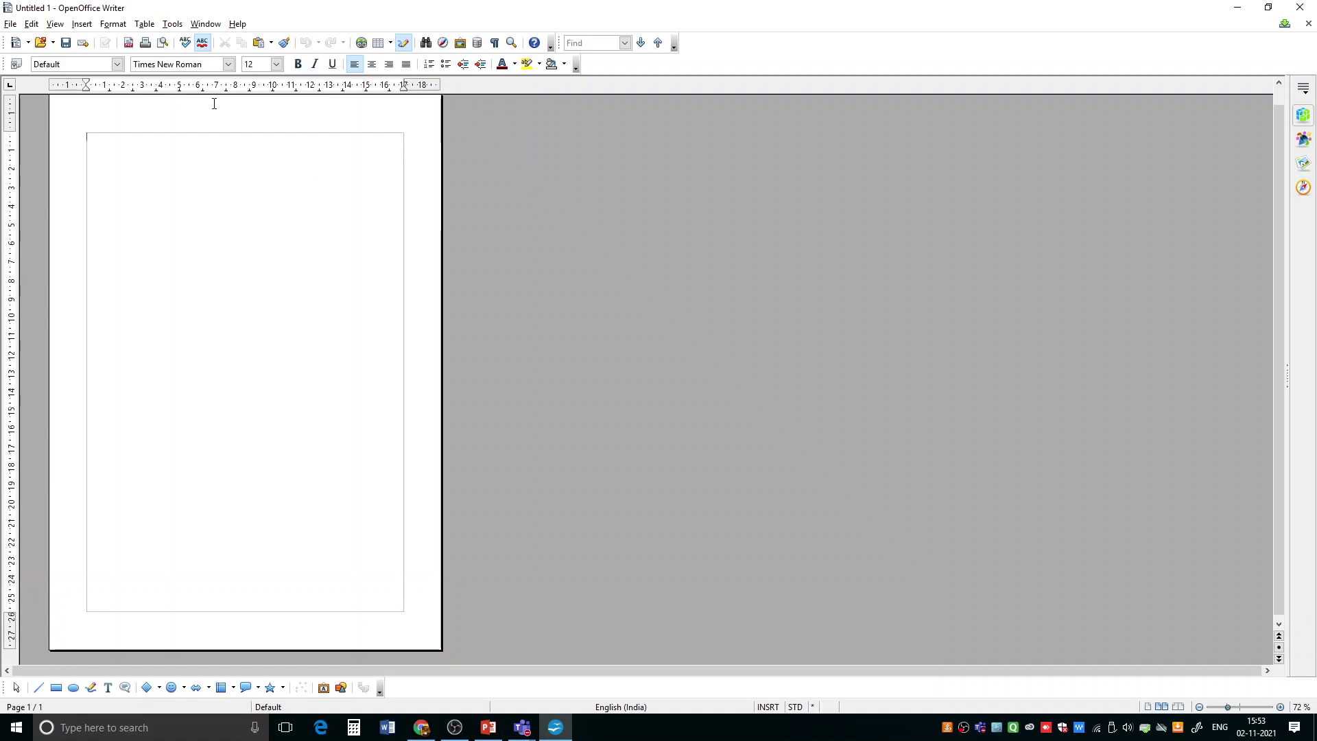
- Insert the picture 20210929_092338 from the Downloads folder into the blank document
click(81, 26)
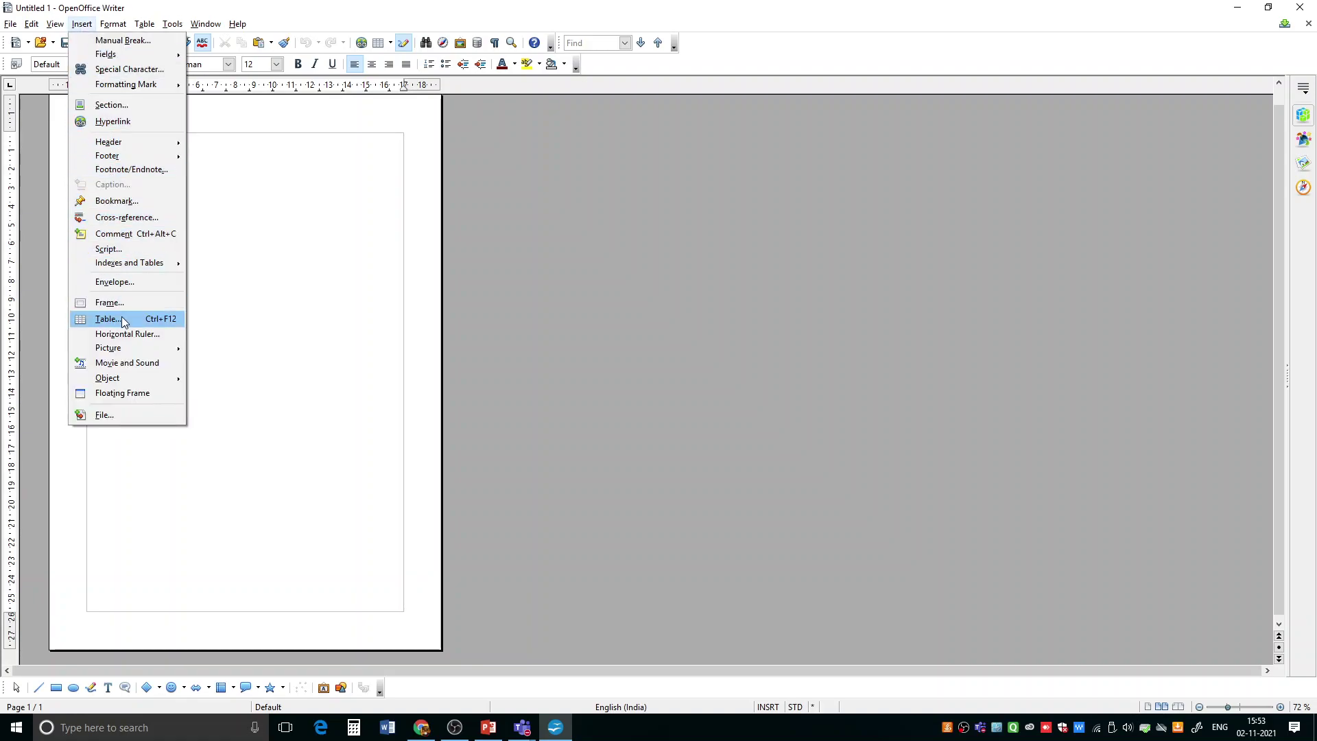
mouse_move(165, 347)
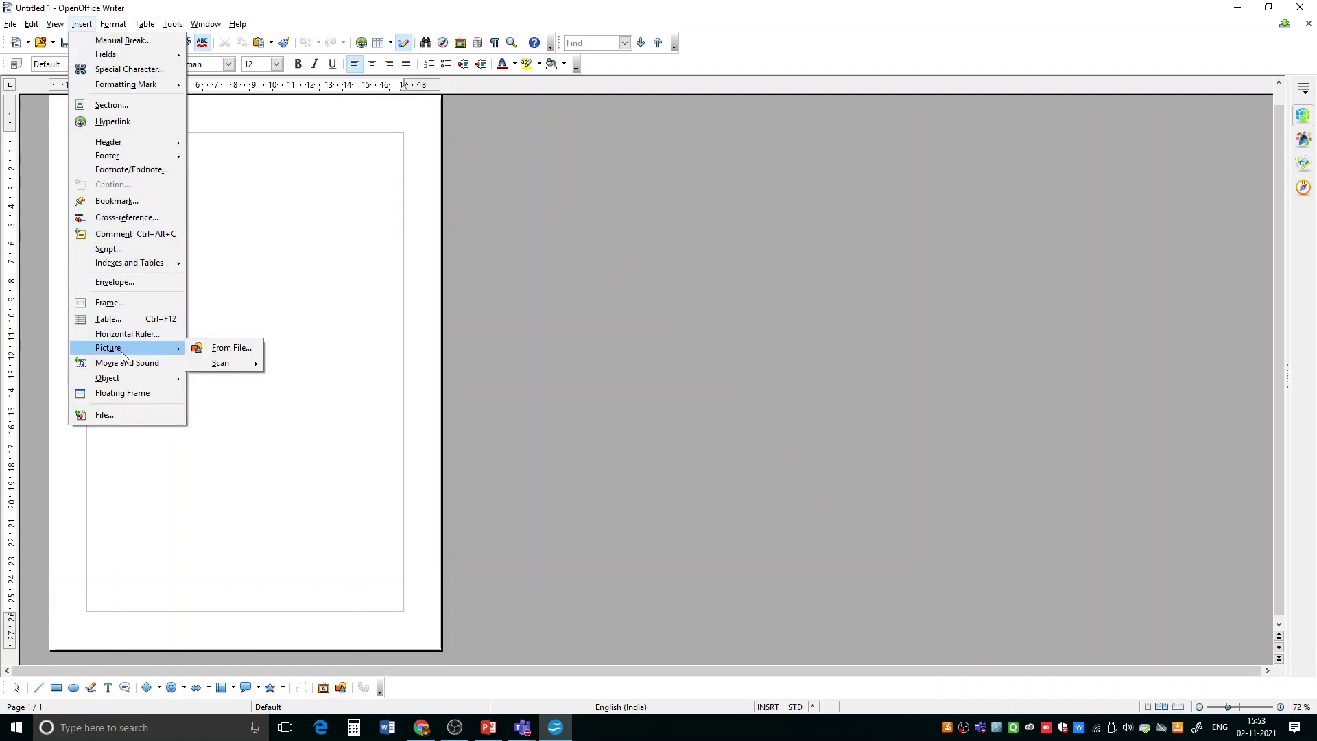
click(227, 351)
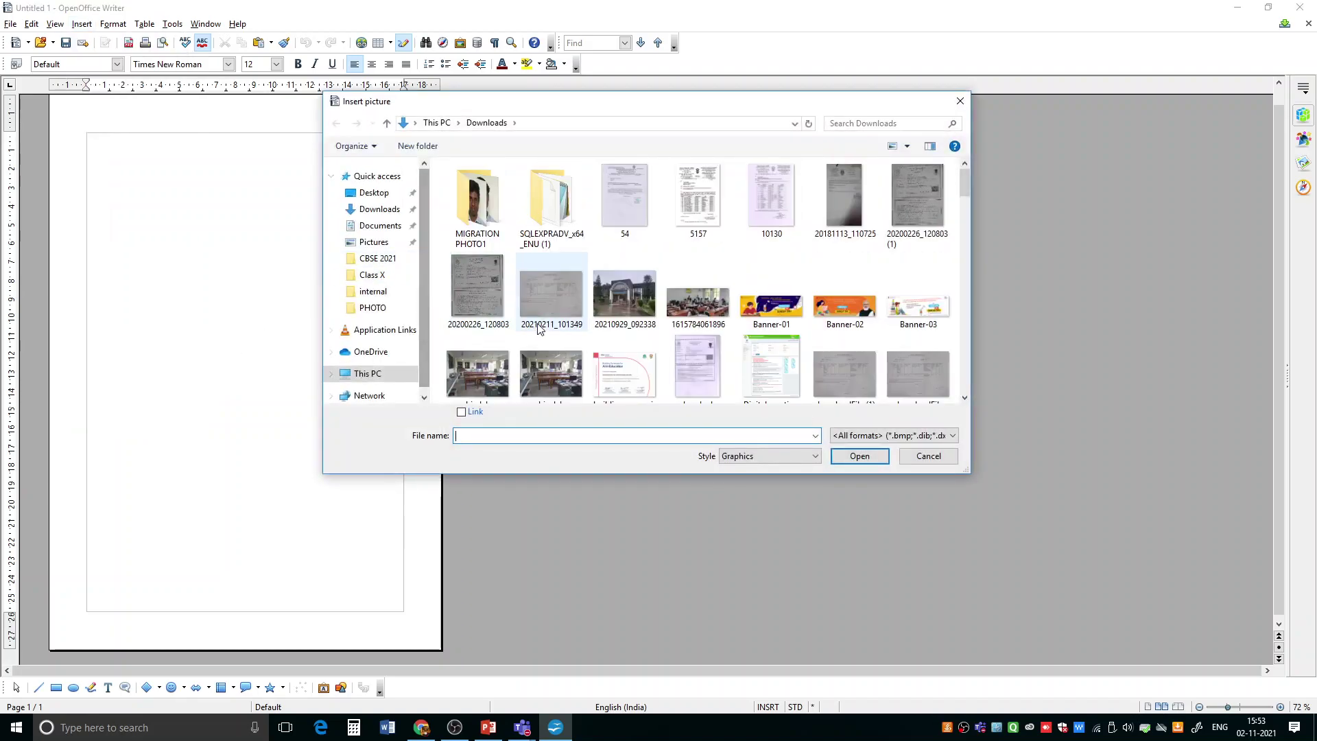
double_click(617, 307)
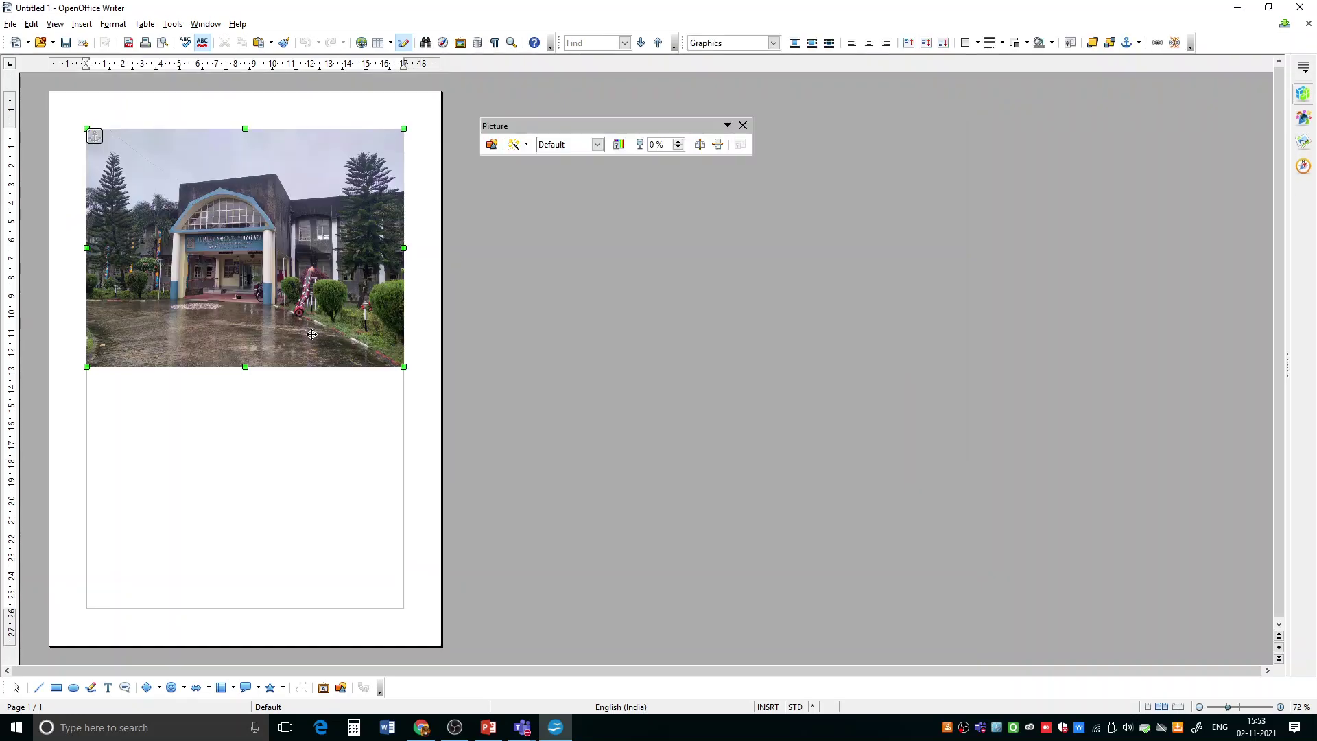
- Shrink the picture to about 1.40 × 1.30 and place it in the upper-left corner of the page's text area
drag(404, 367, 149, 186)
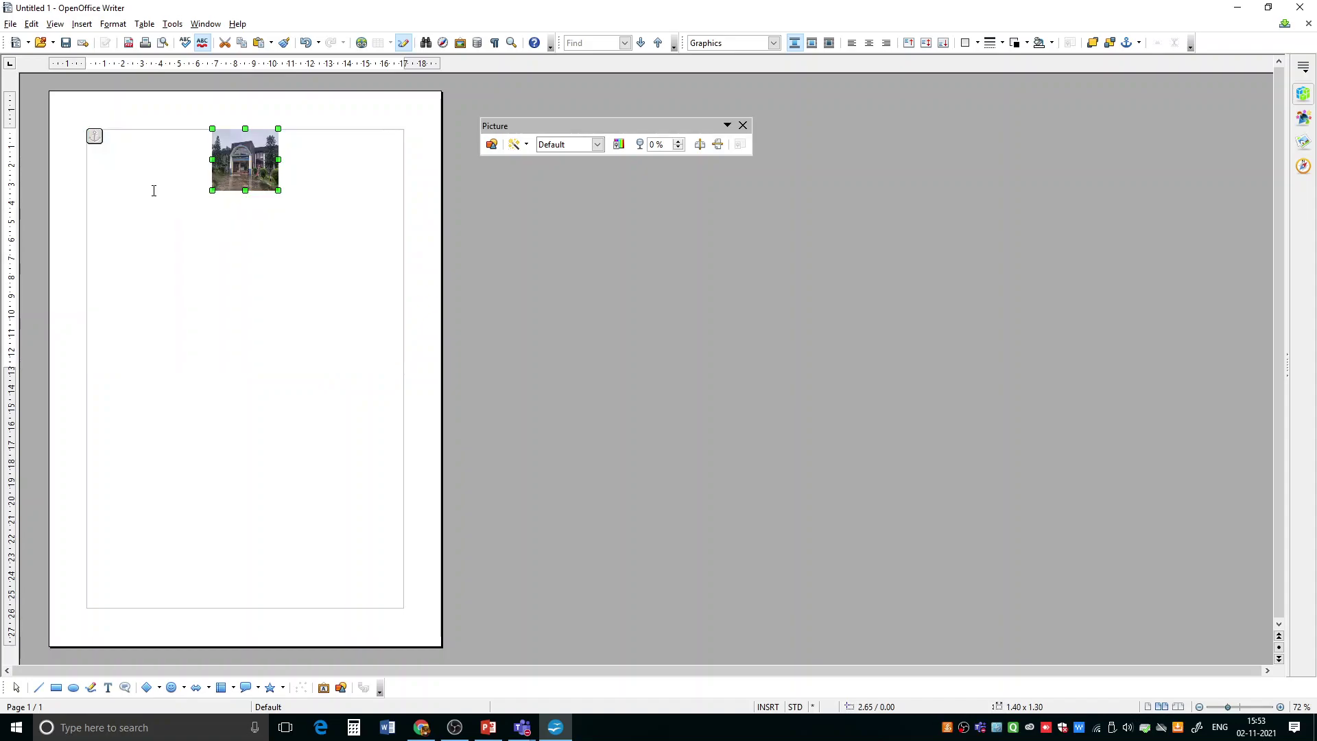
drag(243, 169, 119, 172)
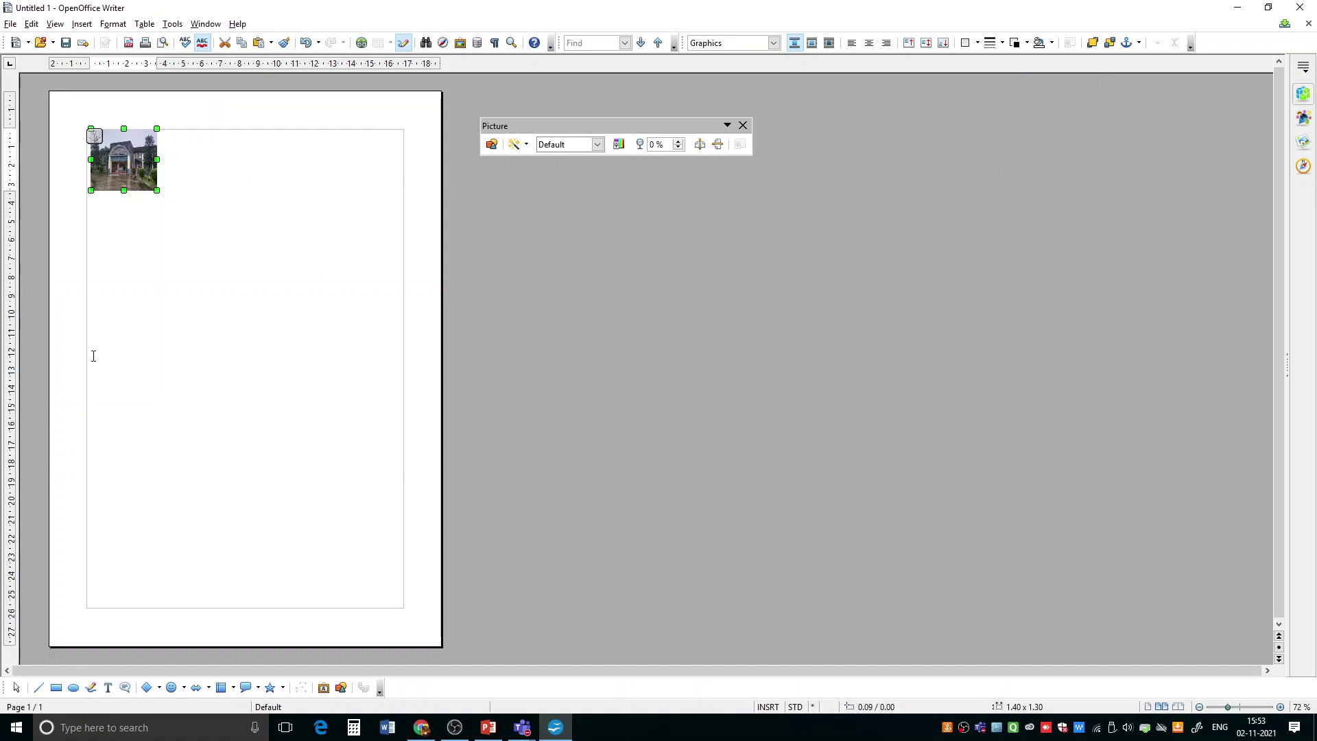
- Draw a text box about 11.95 × 2.69 cm beside the picture and enter "JNV KALYANI, NADIA" in it
click(108, 687)
drag(170, 157, 396, 209)
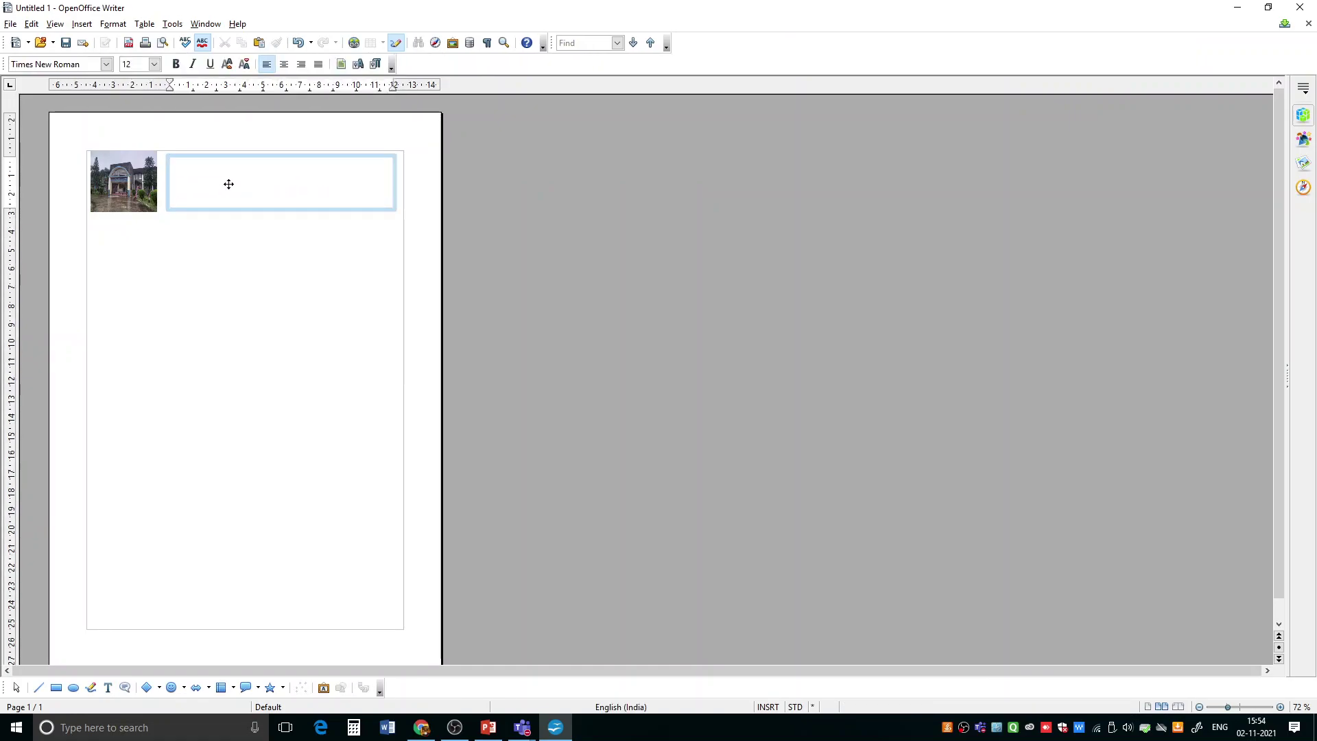
text(JNV KALYANI, NADIA)
click(236, 251)
click(232, 167)
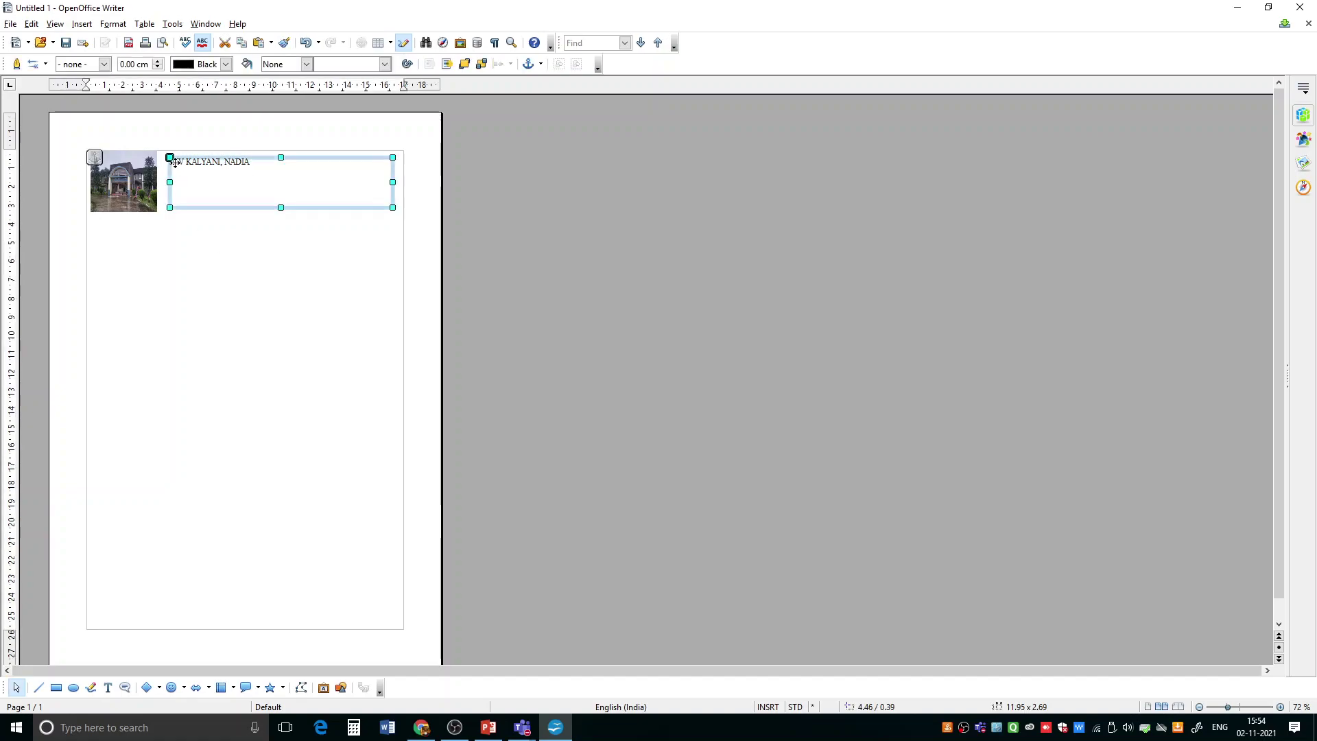
- Make the school name in the text box bold and set its font size to 36
double_click(251, 163)
drag(251, 163, 173, 165)
click(176, 64)
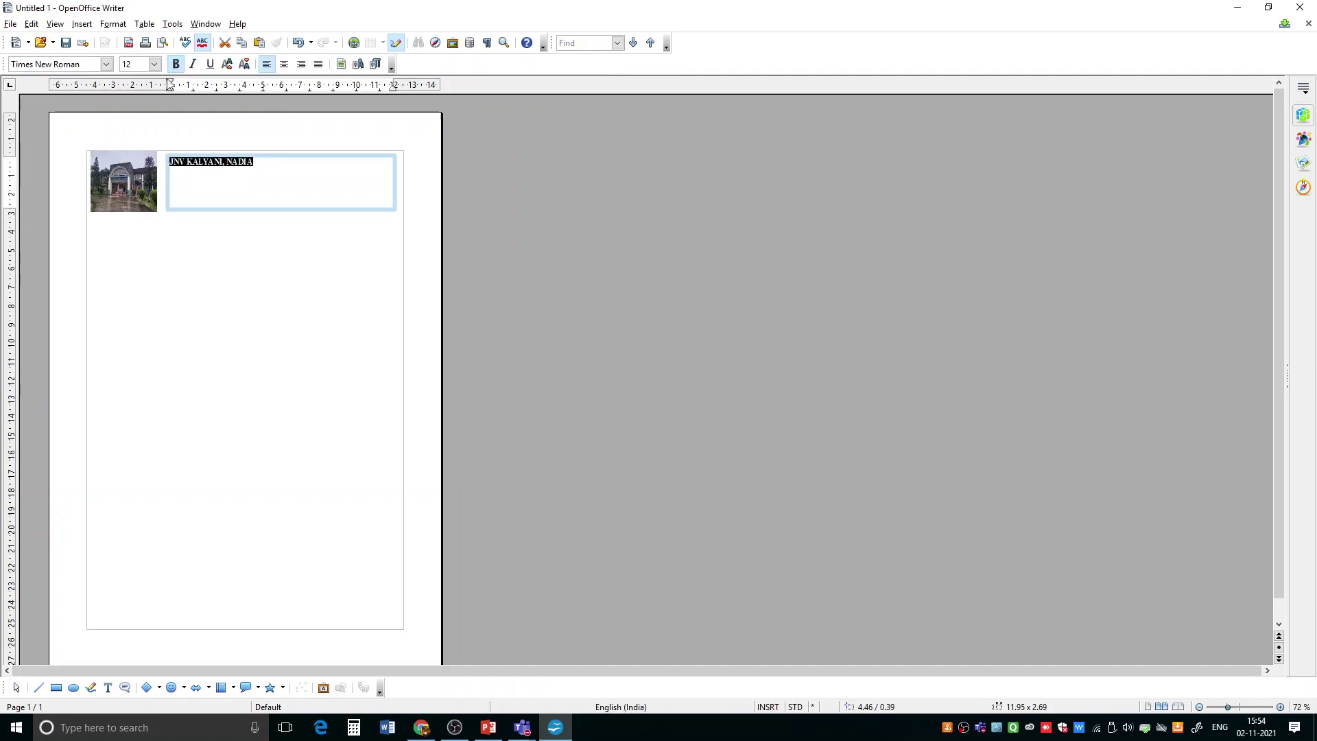
click(154, 64)
click(156, 186)
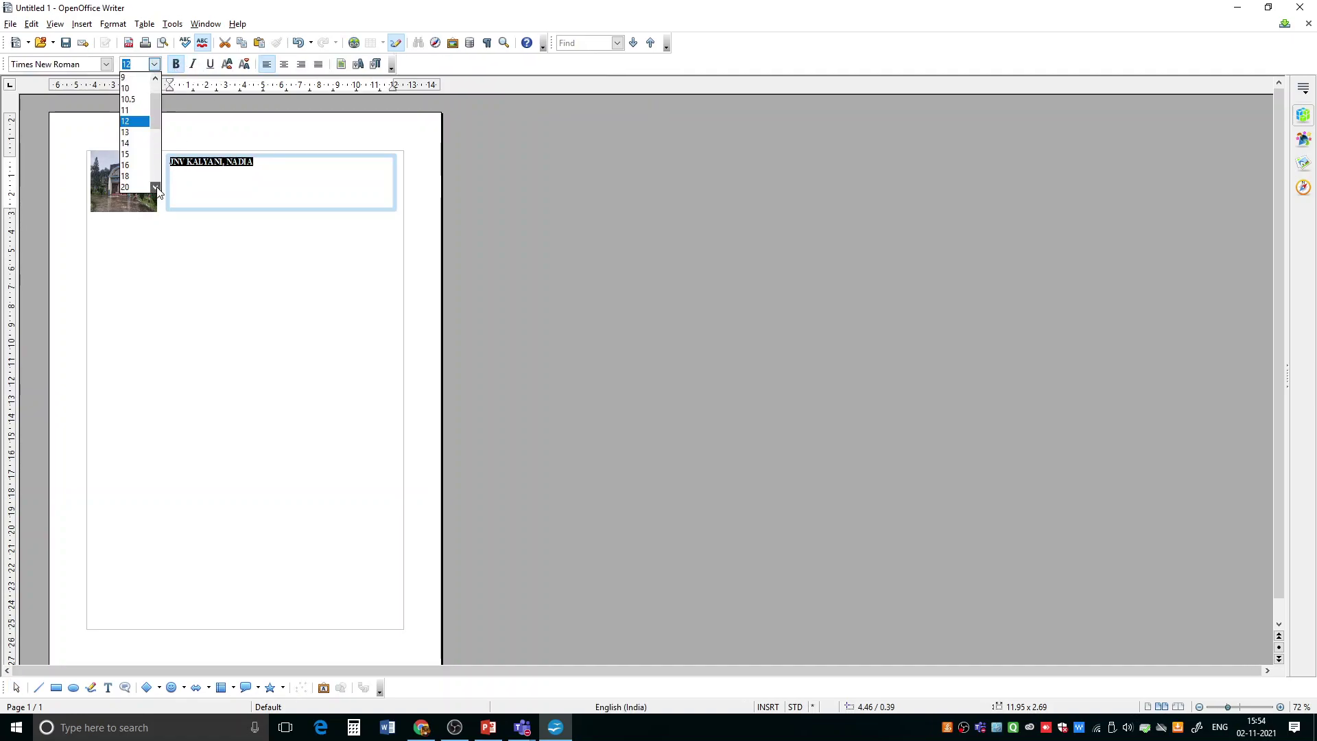
click(156, 187)
click(138, 187)
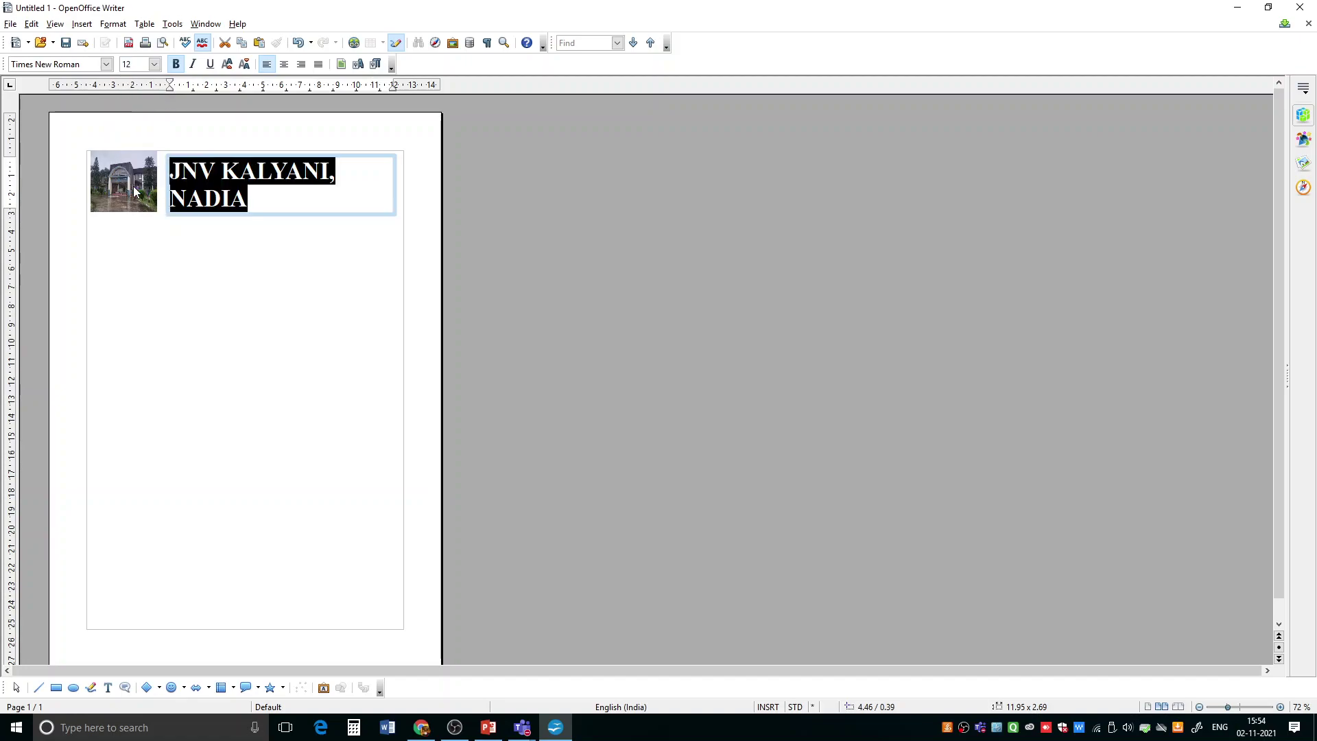
- Widen the text box to about 12.42 cm and set the school name's font size to 32
click(395, 185)
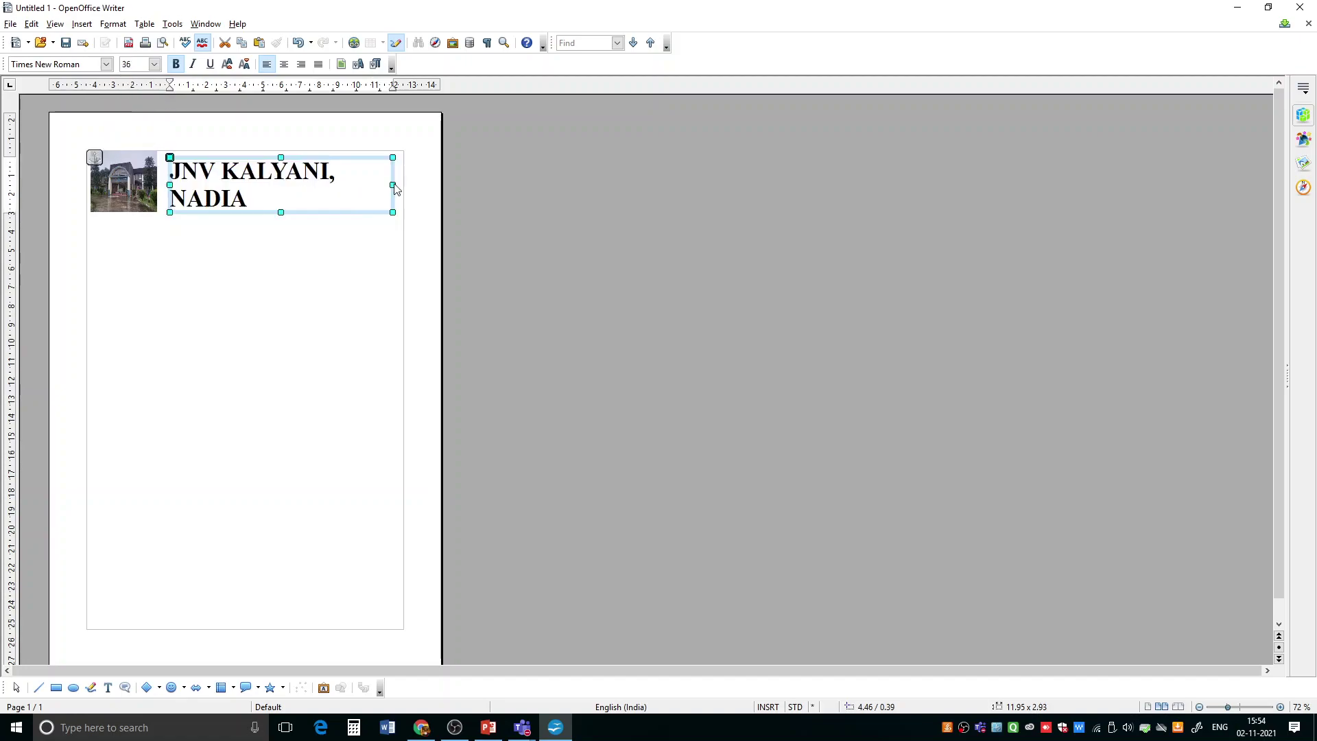
drag(401, 186, 402, 185)
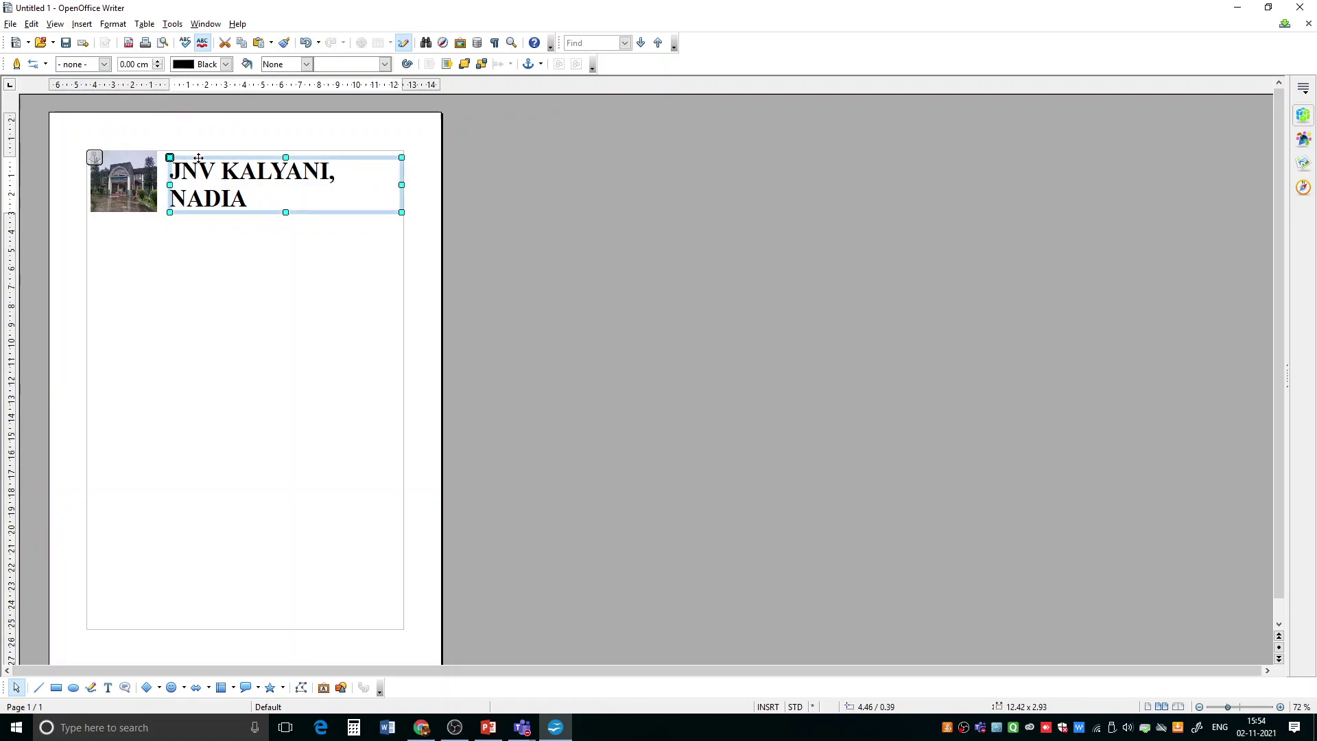
click(304, 200)
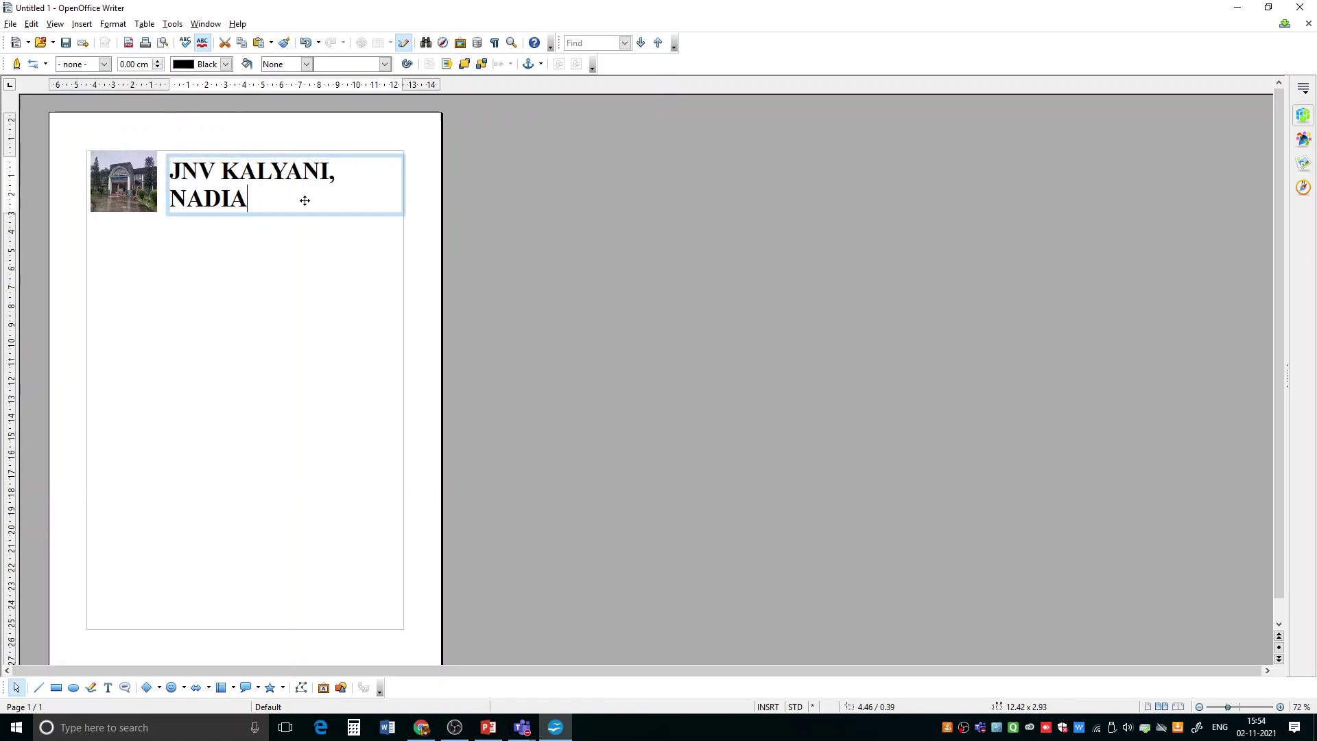
drag(251, 204, 146, 116)
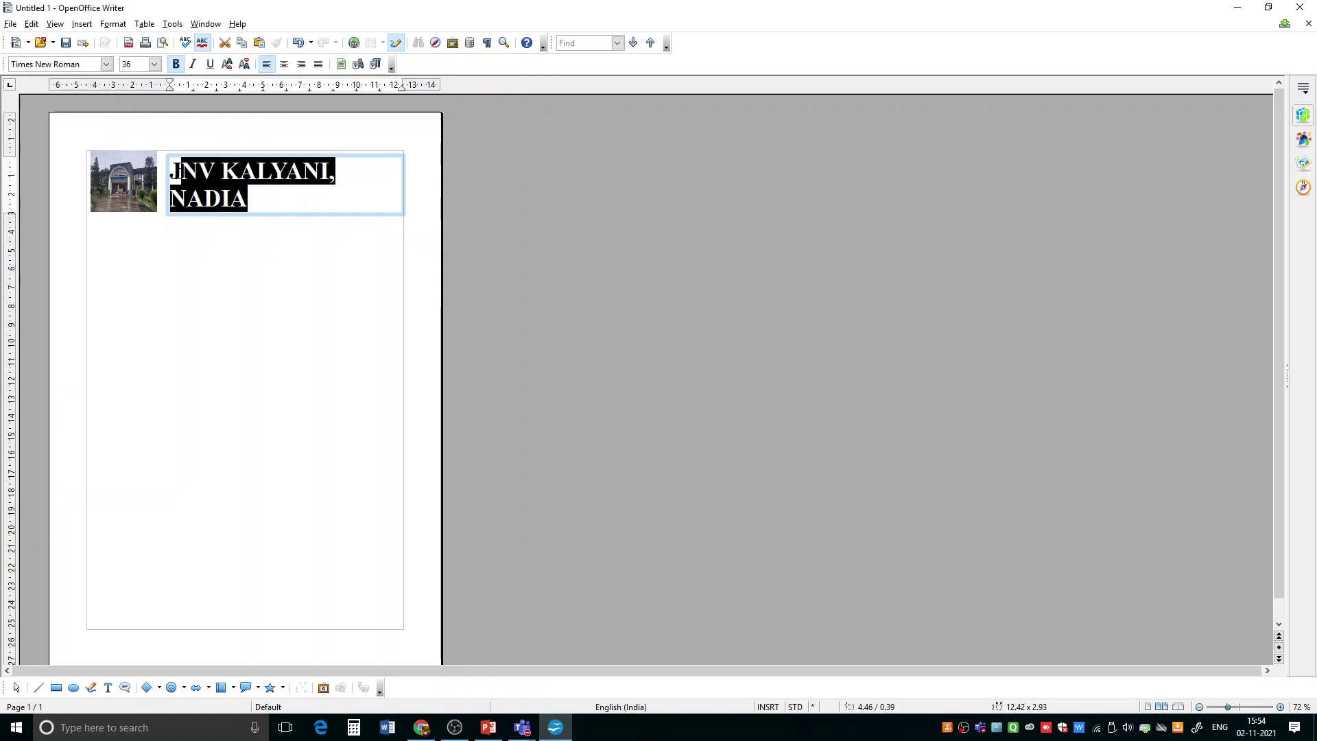
click(154, 64)
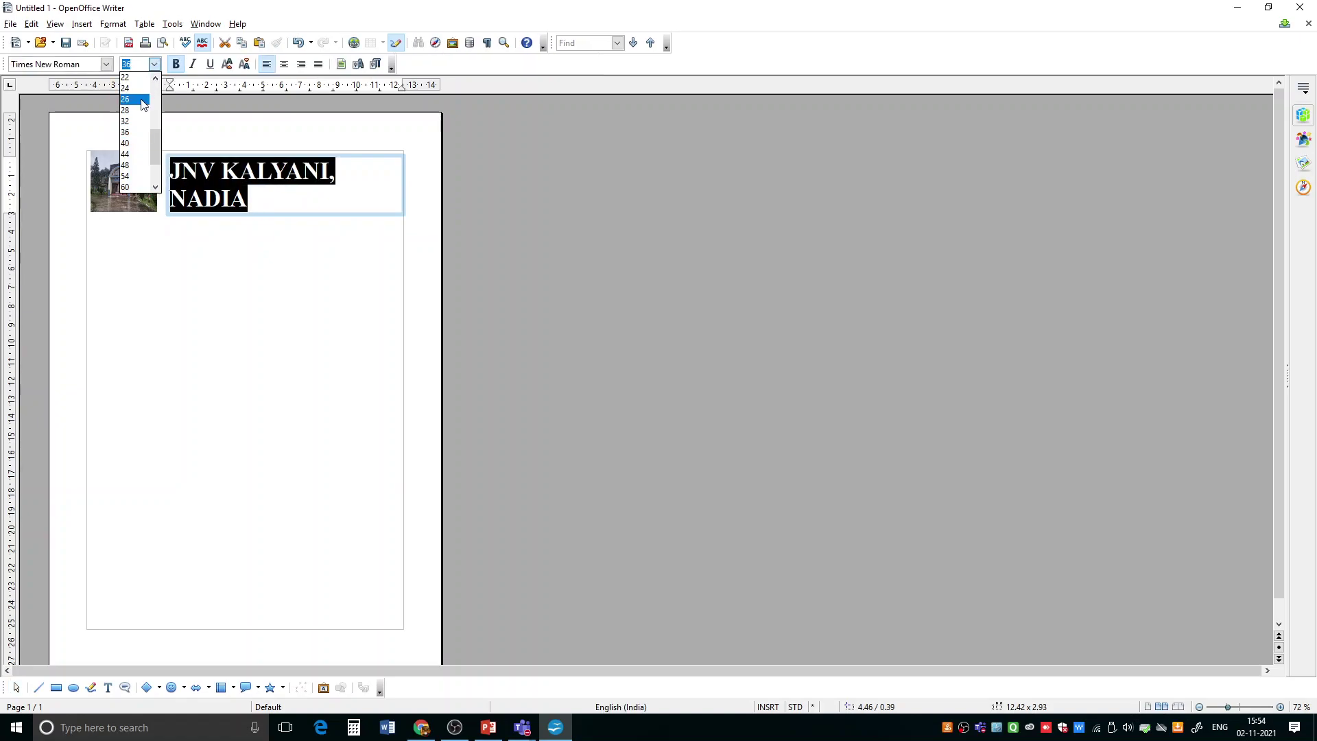
click(133, 119)
key(Escape)
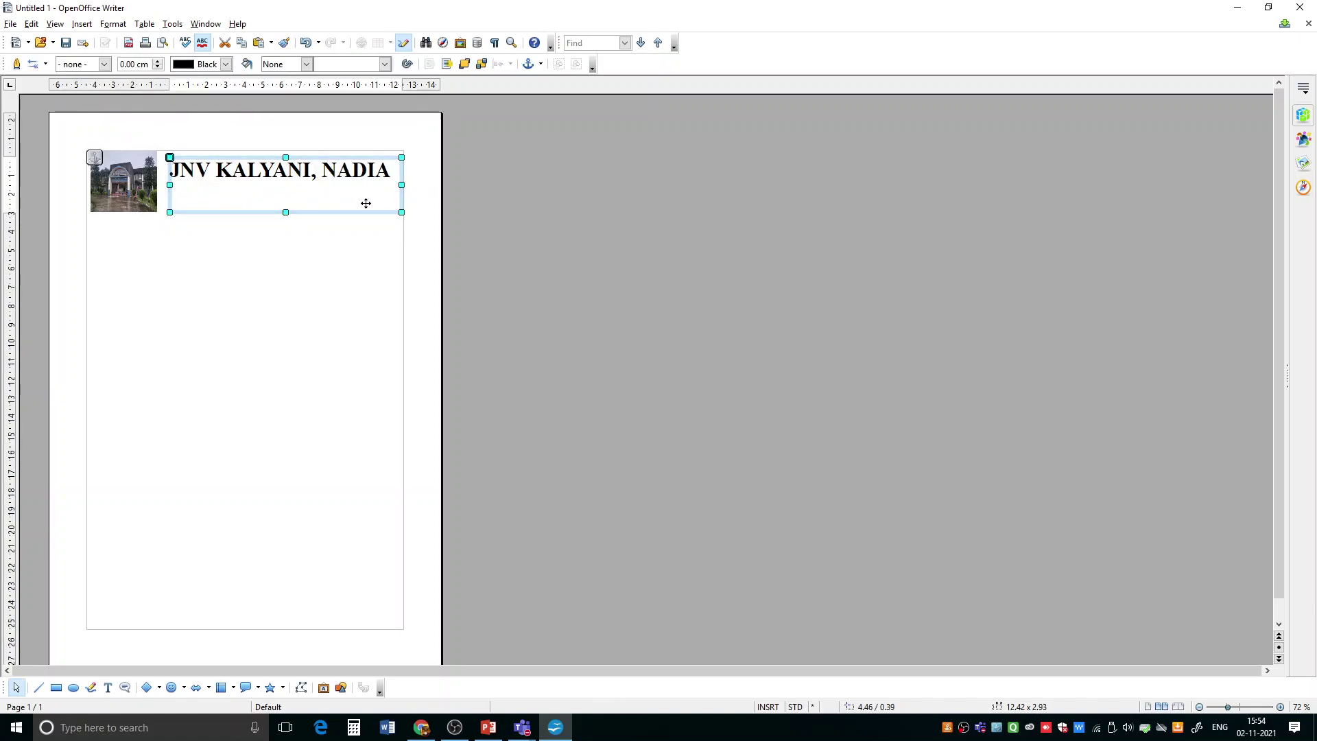
click(382, 229)
click(384, 169)
click(384, 169)
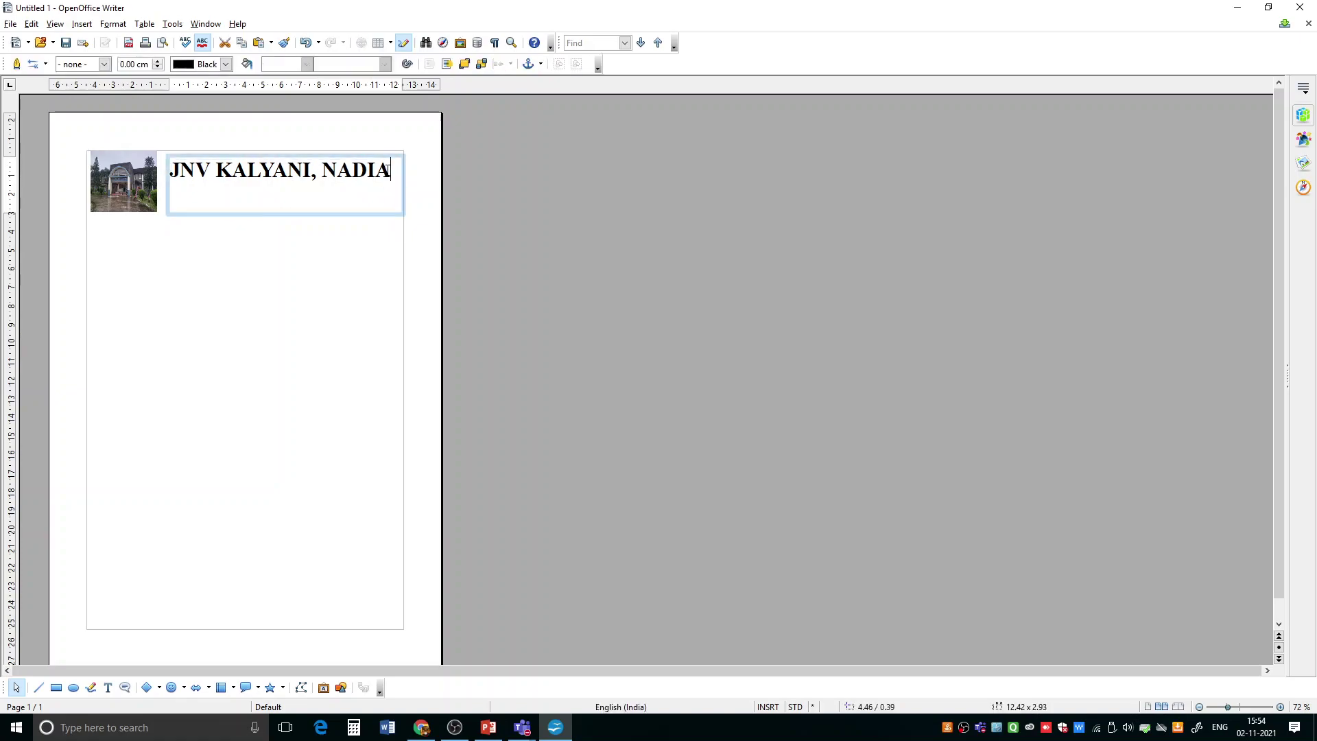
- Remove the bold style from the school name in the text box
triple_click(242, 173)
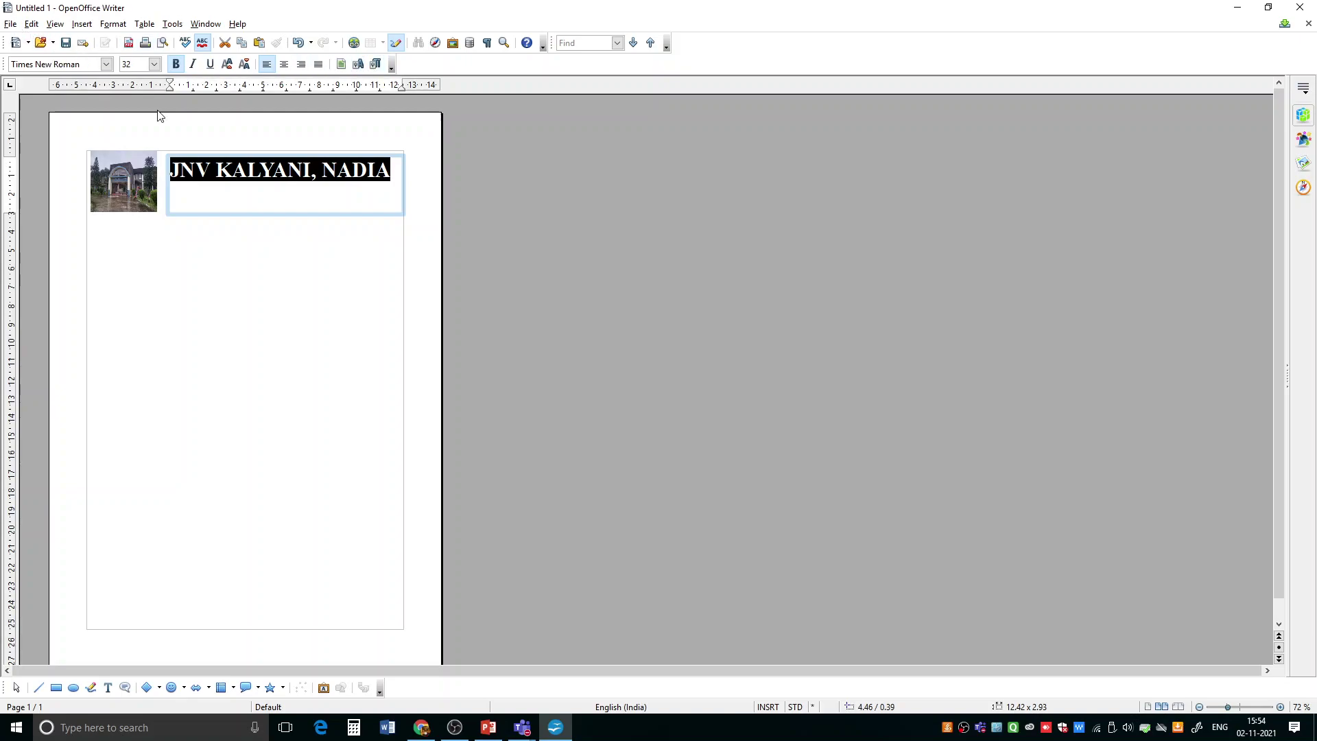
right_click(273, 173)
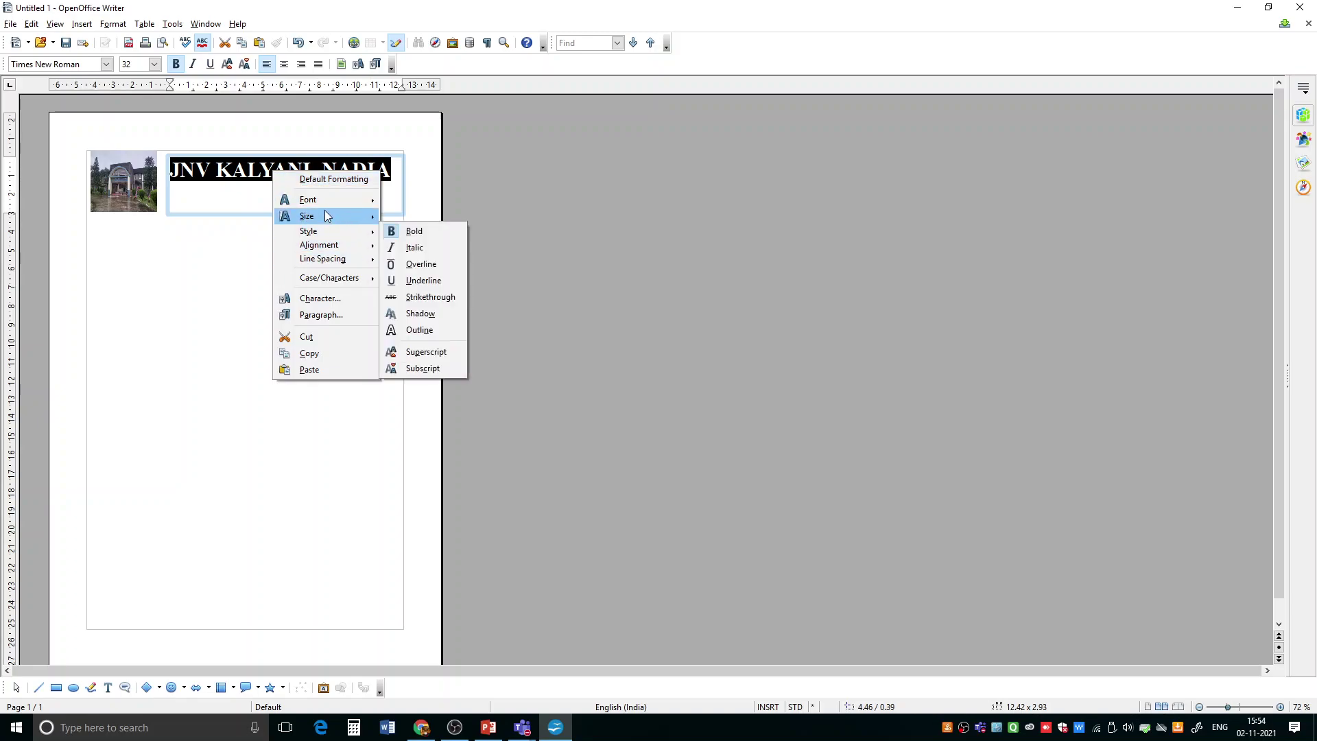
mouse_move(328, 207)
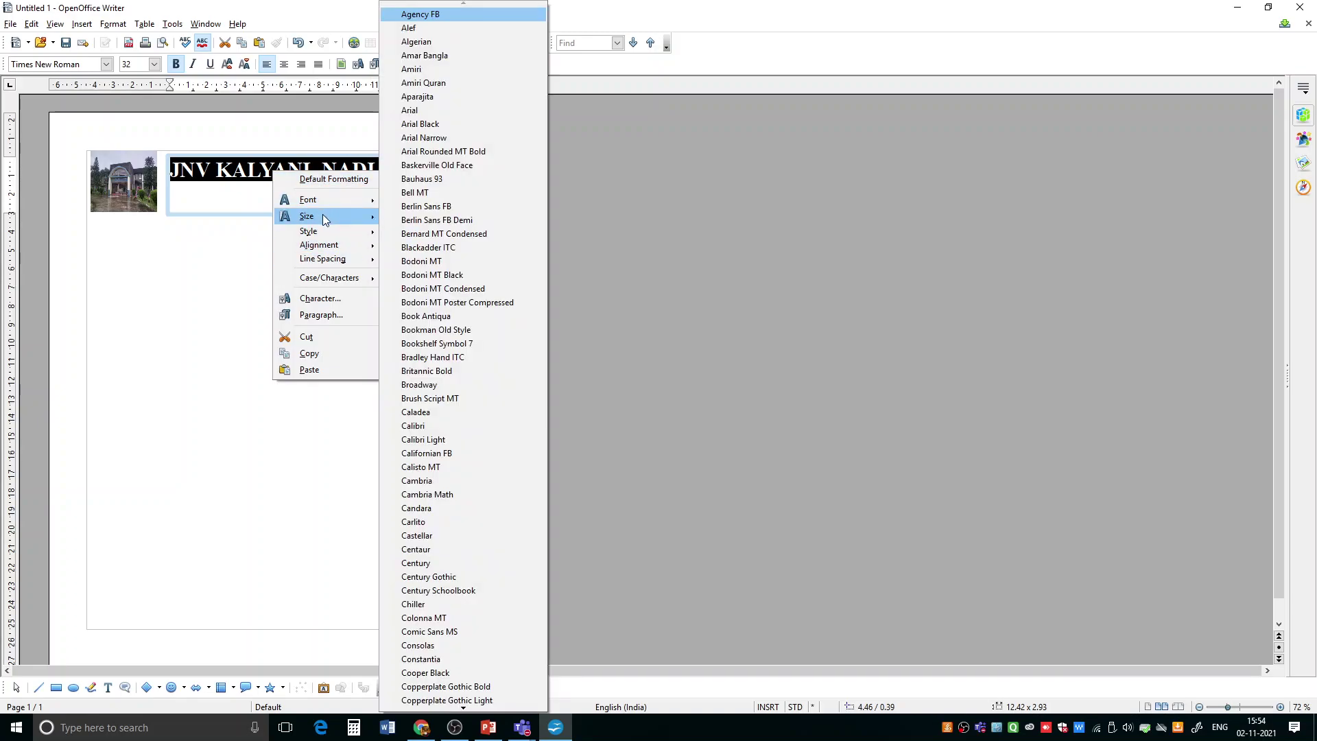
mouse_move(322, 231)
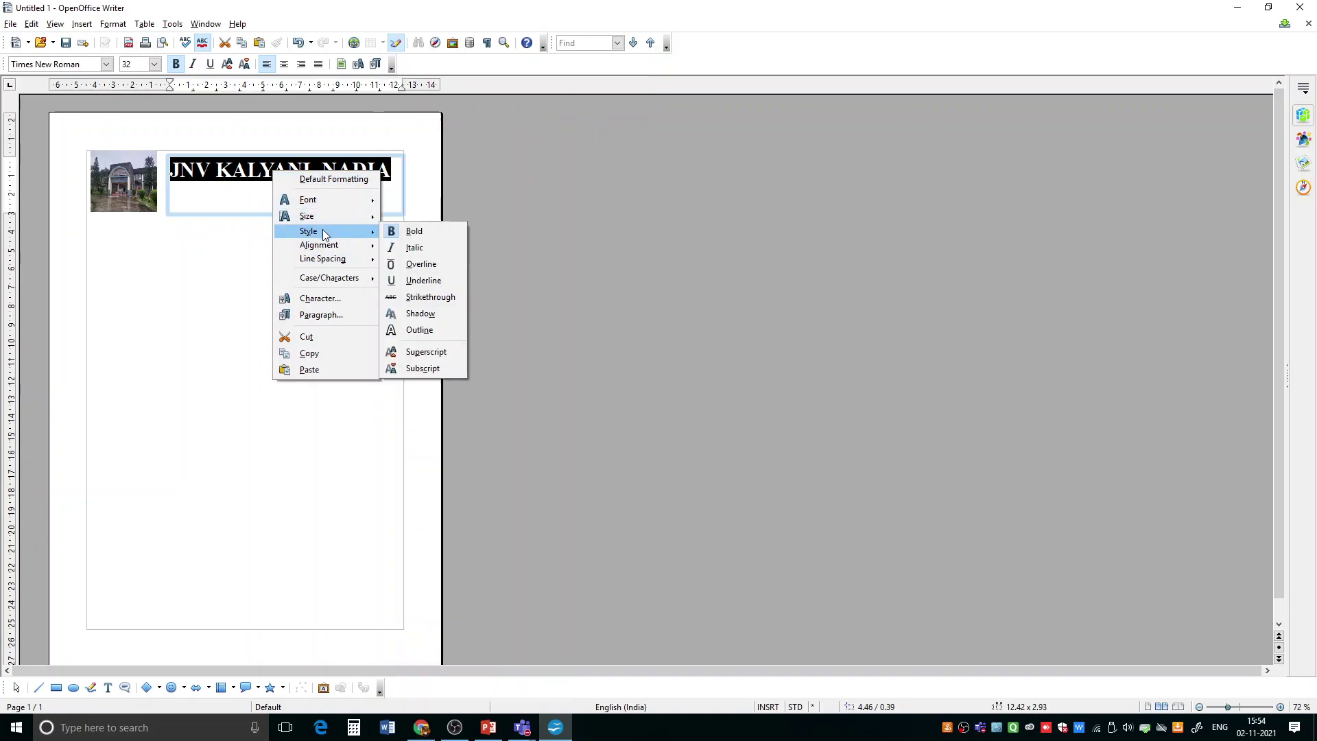
click(417, 233)
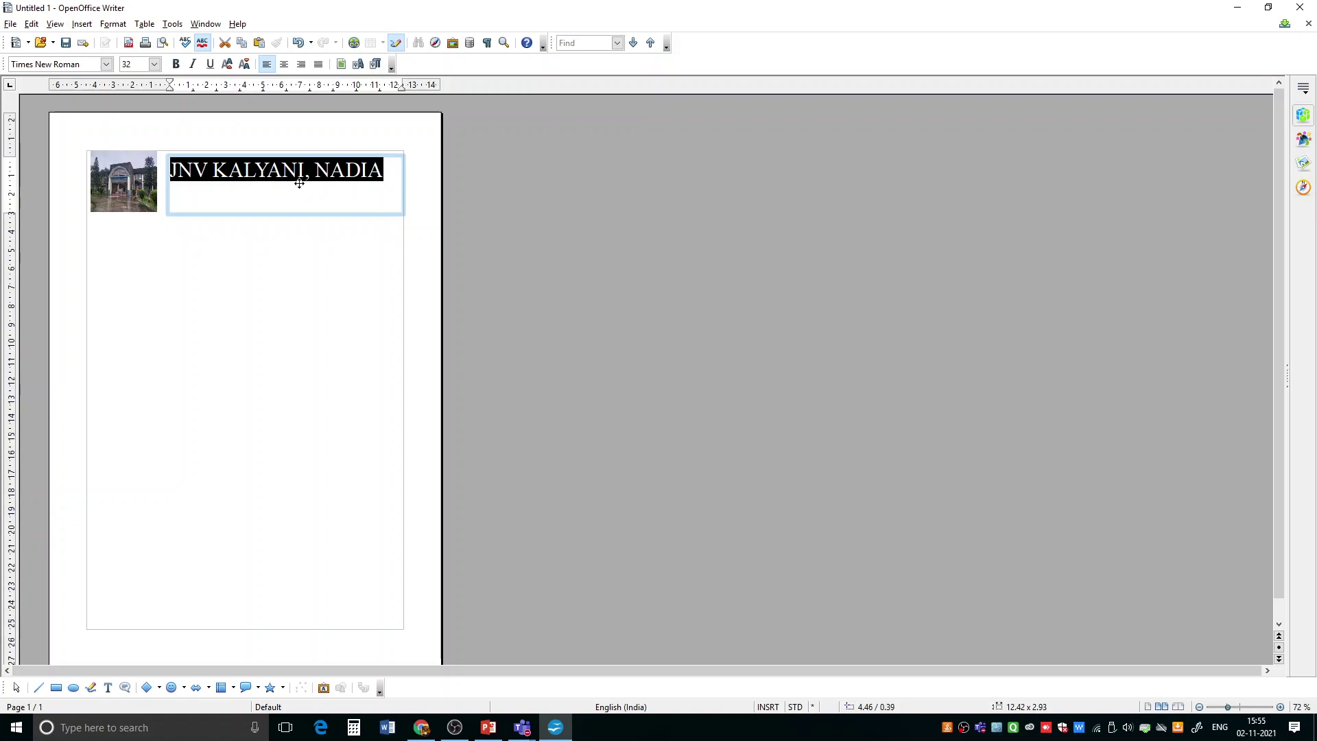
- Enter "Answer all the questions" below the picture and insert an empty line above it
click(309, 249)
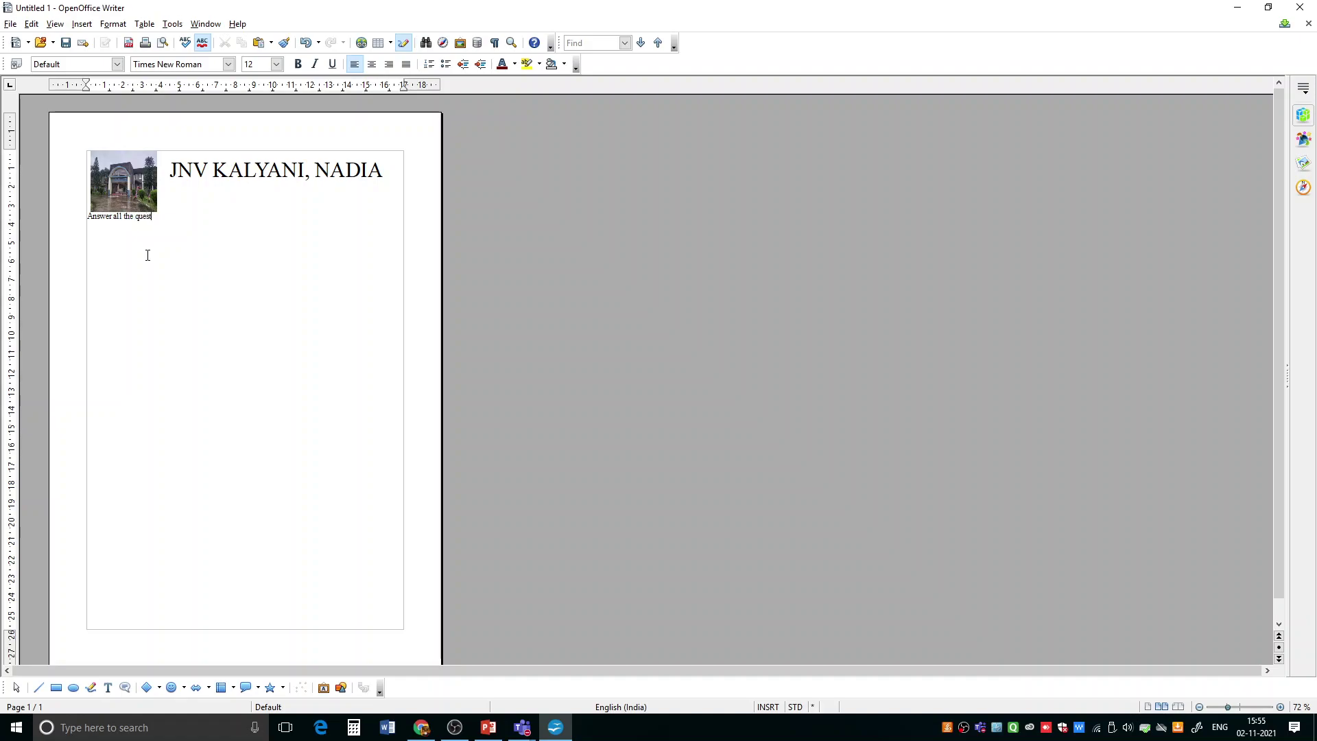
text(s)
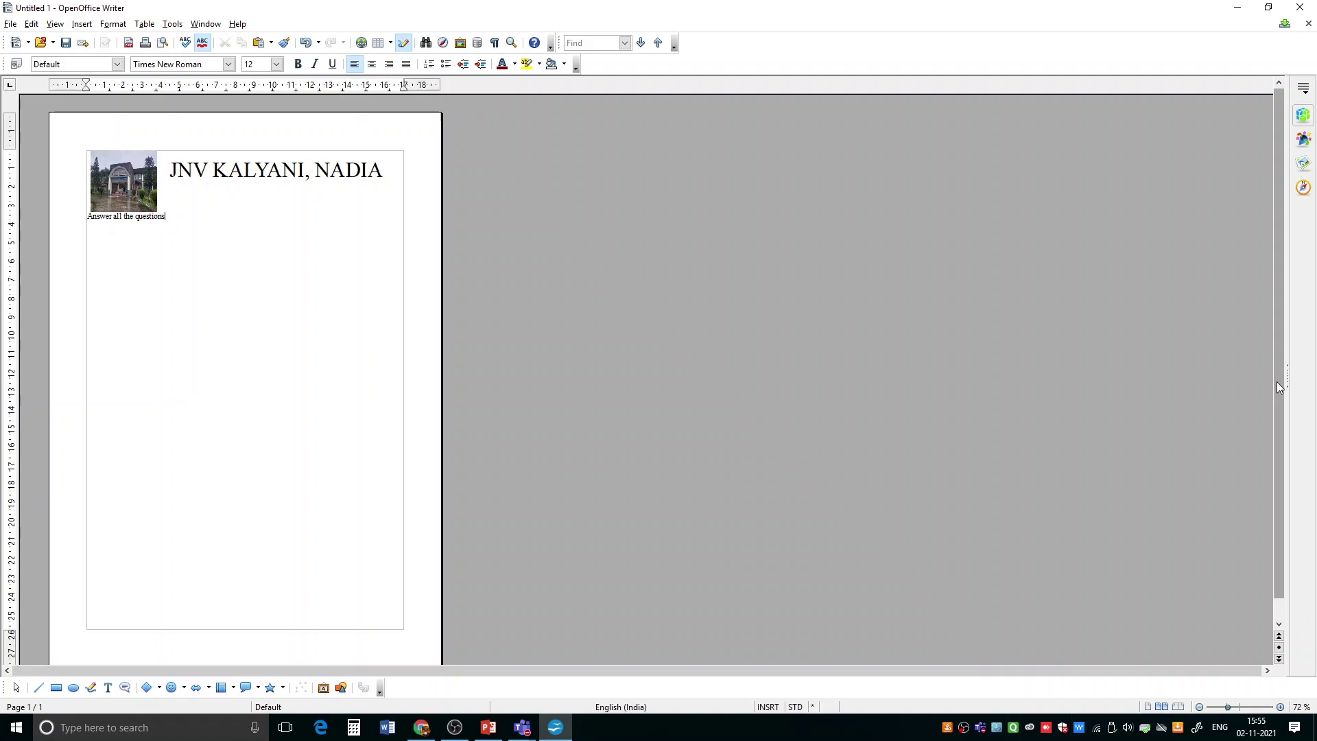
click(215, 199)
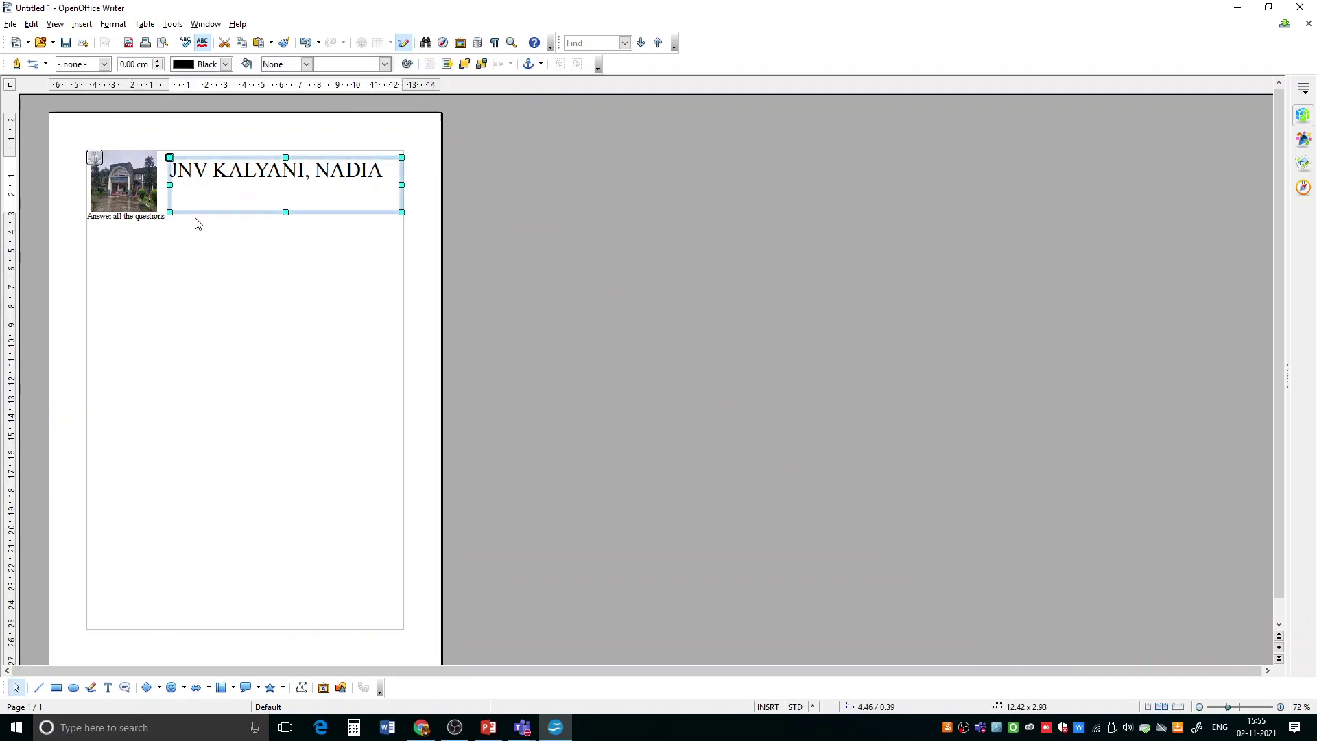
click(91, 225)
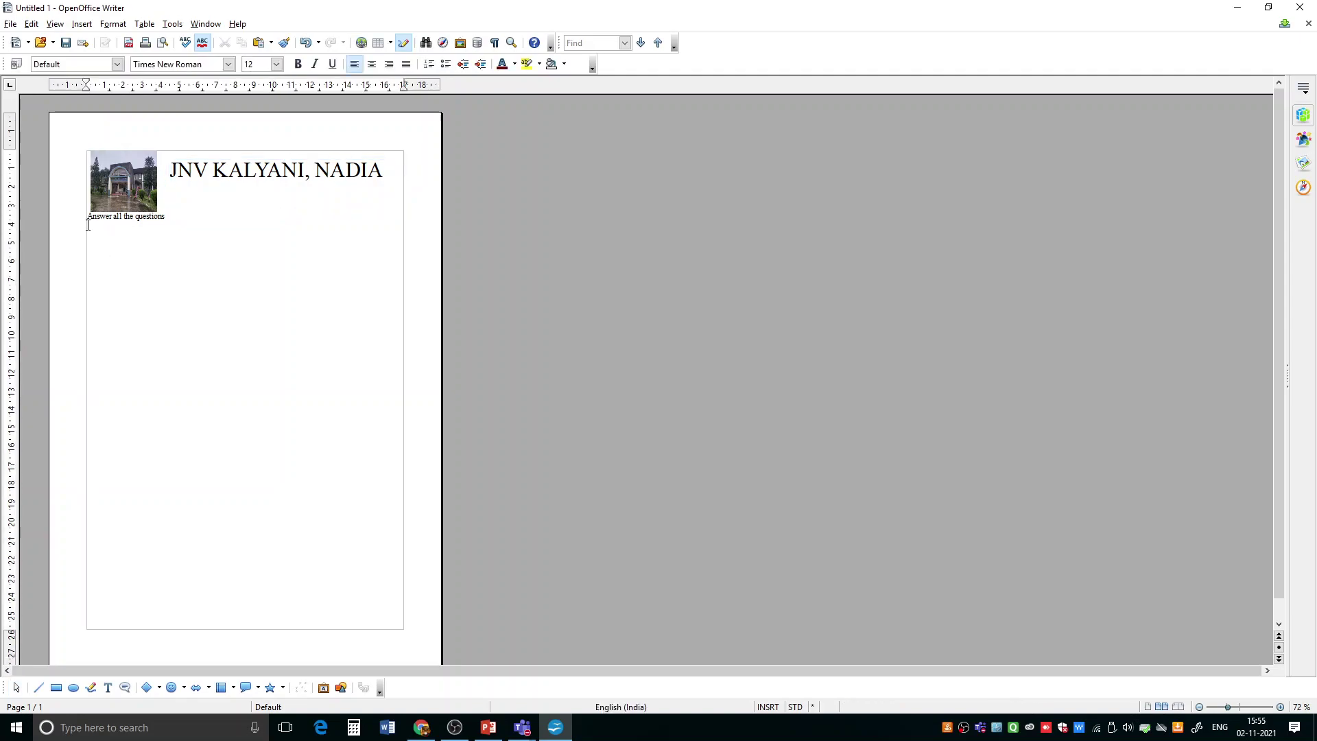
key(Return)
- Set the font size of the "Answer all the questions" line to 20
drag(87, 225, 166, 226)
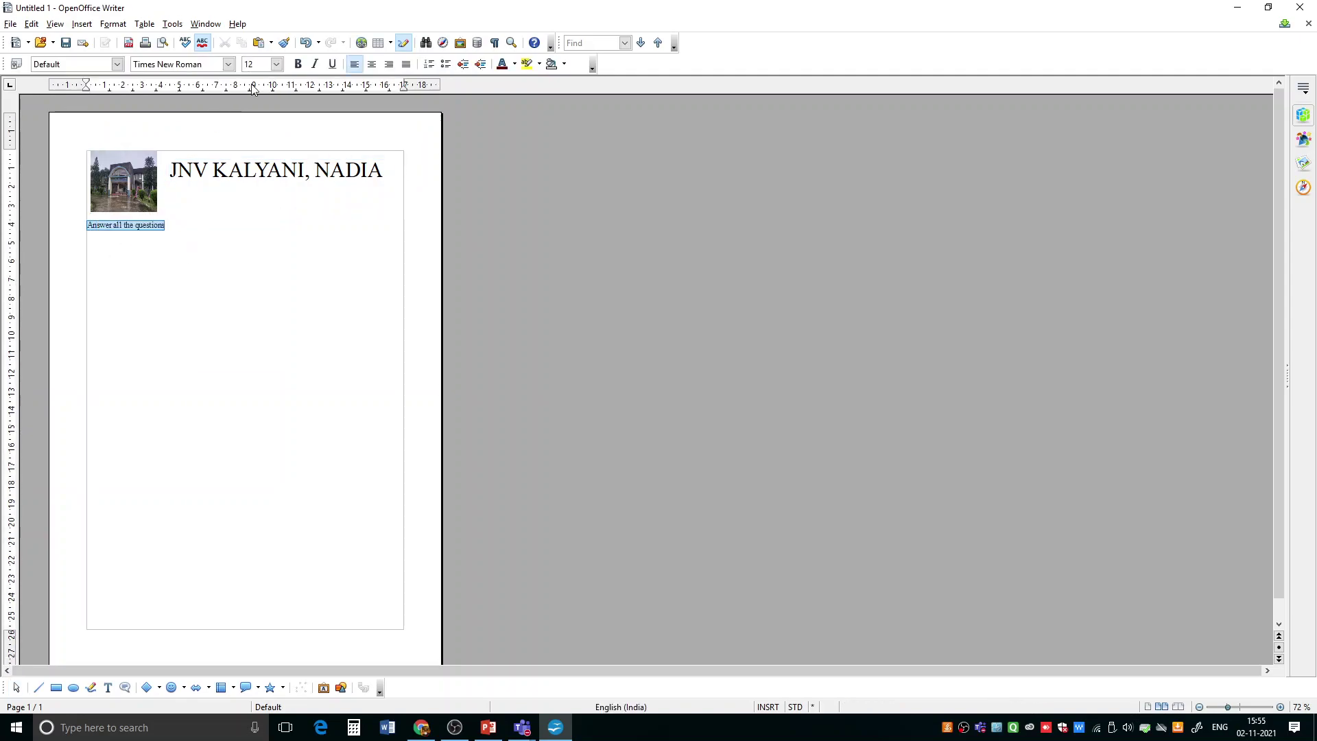
click(276, 63)
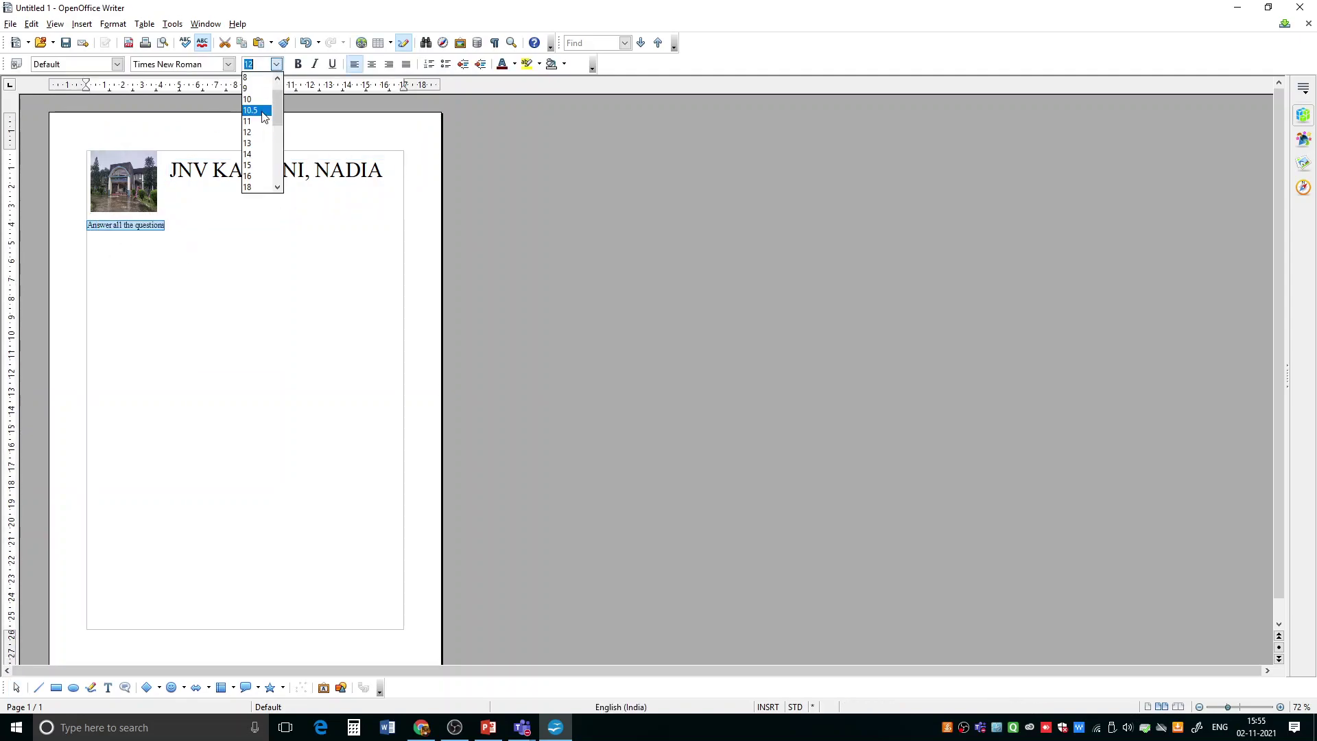
click(255, 157)
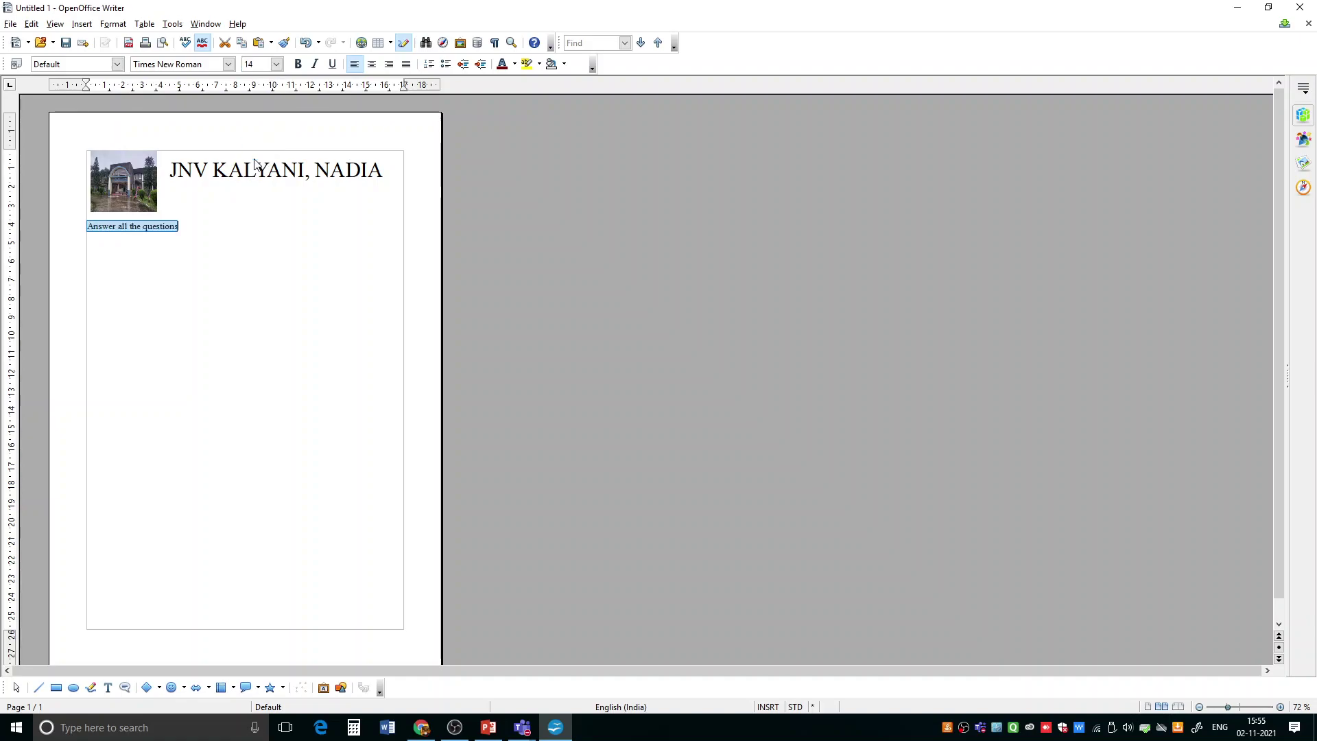
click(277, 64)
click(261, 184)
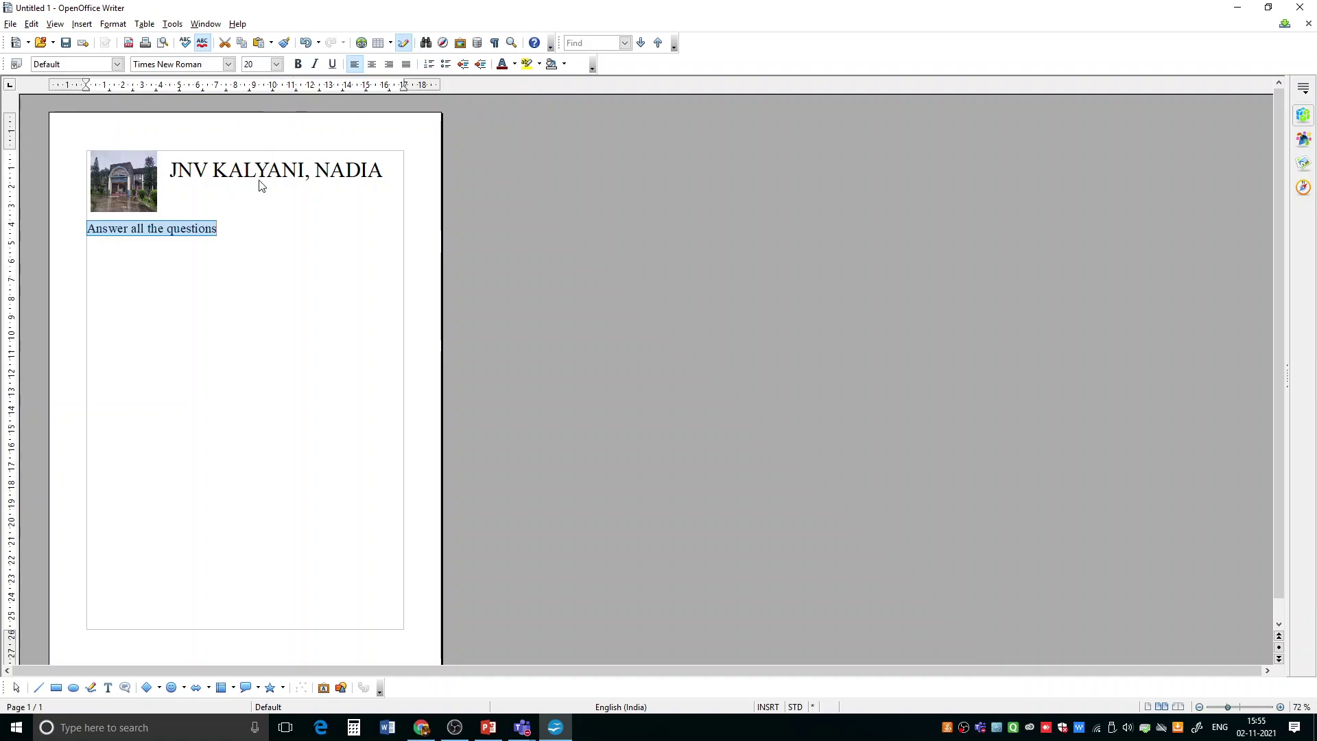
- Add a colon at the end of "Answer all the questions" and make the whole line bold
click(250, 238)
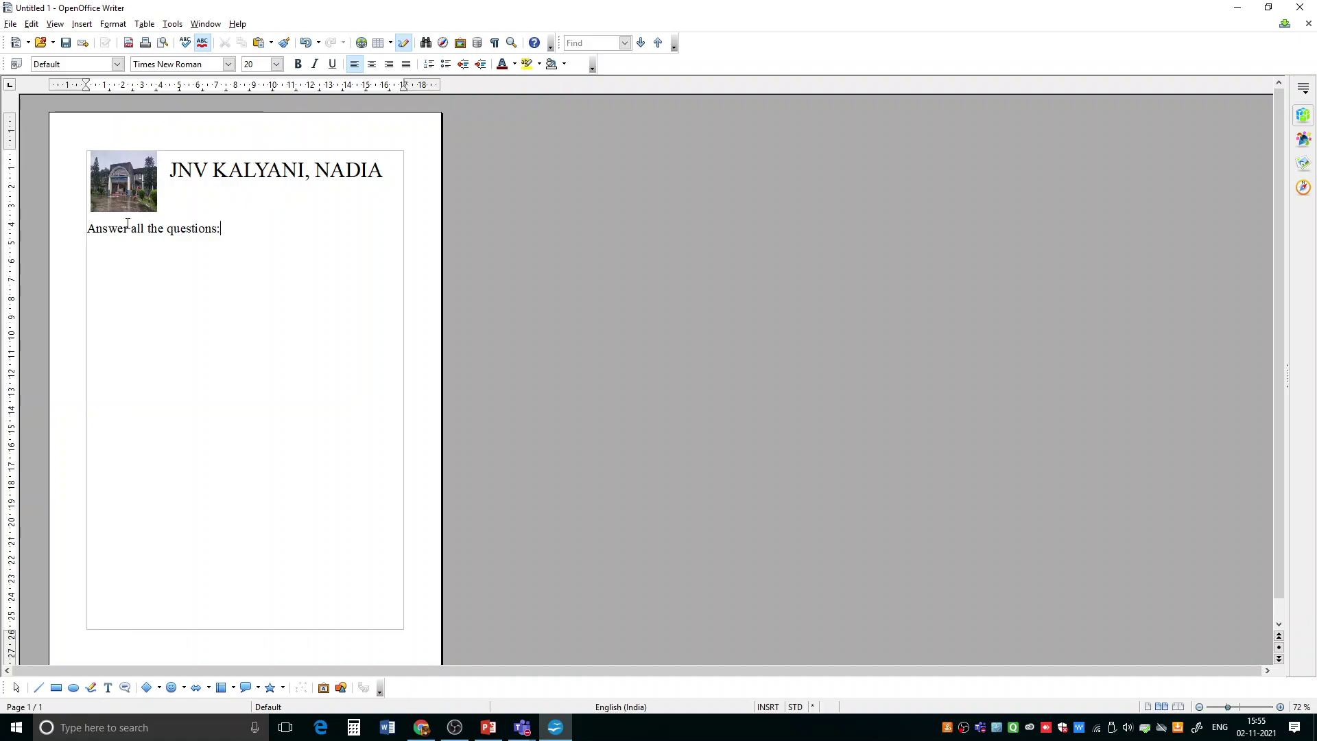
drag(88, 228, 219, 236)
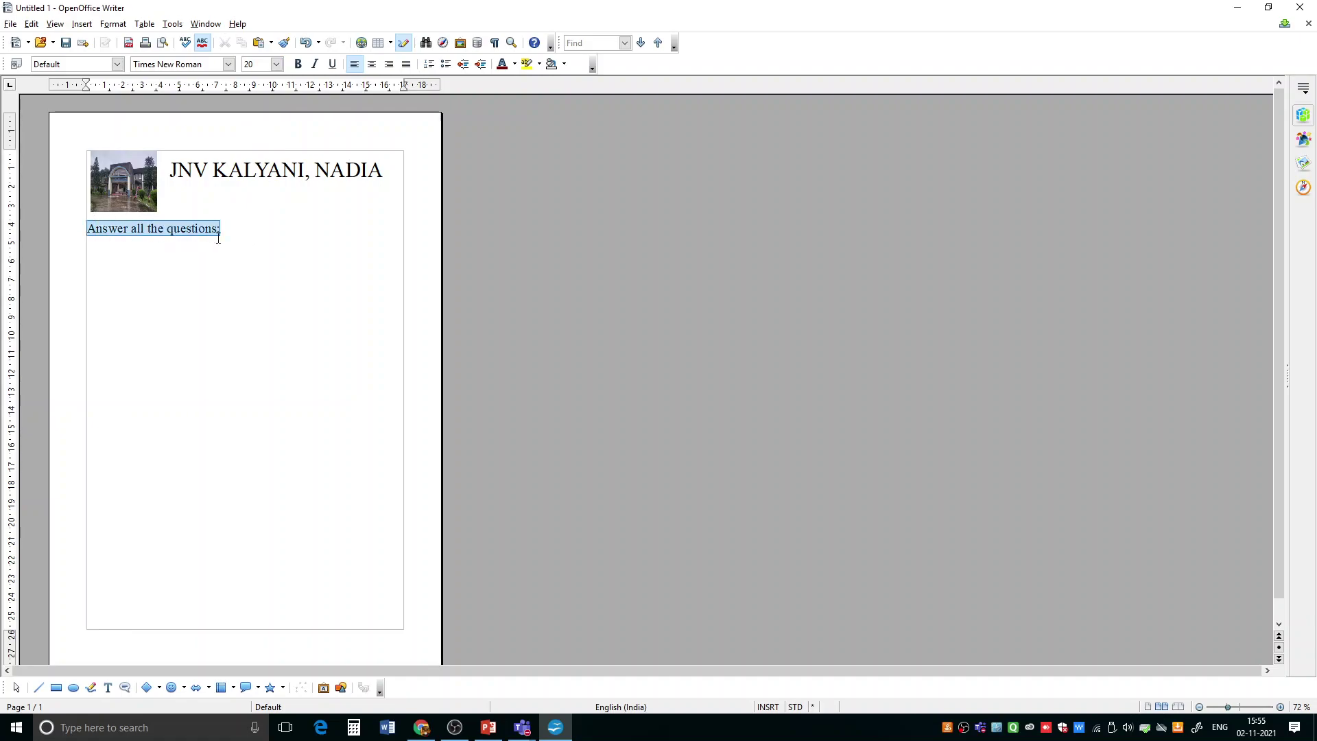
key(ctrl+b)
click(251, 232)
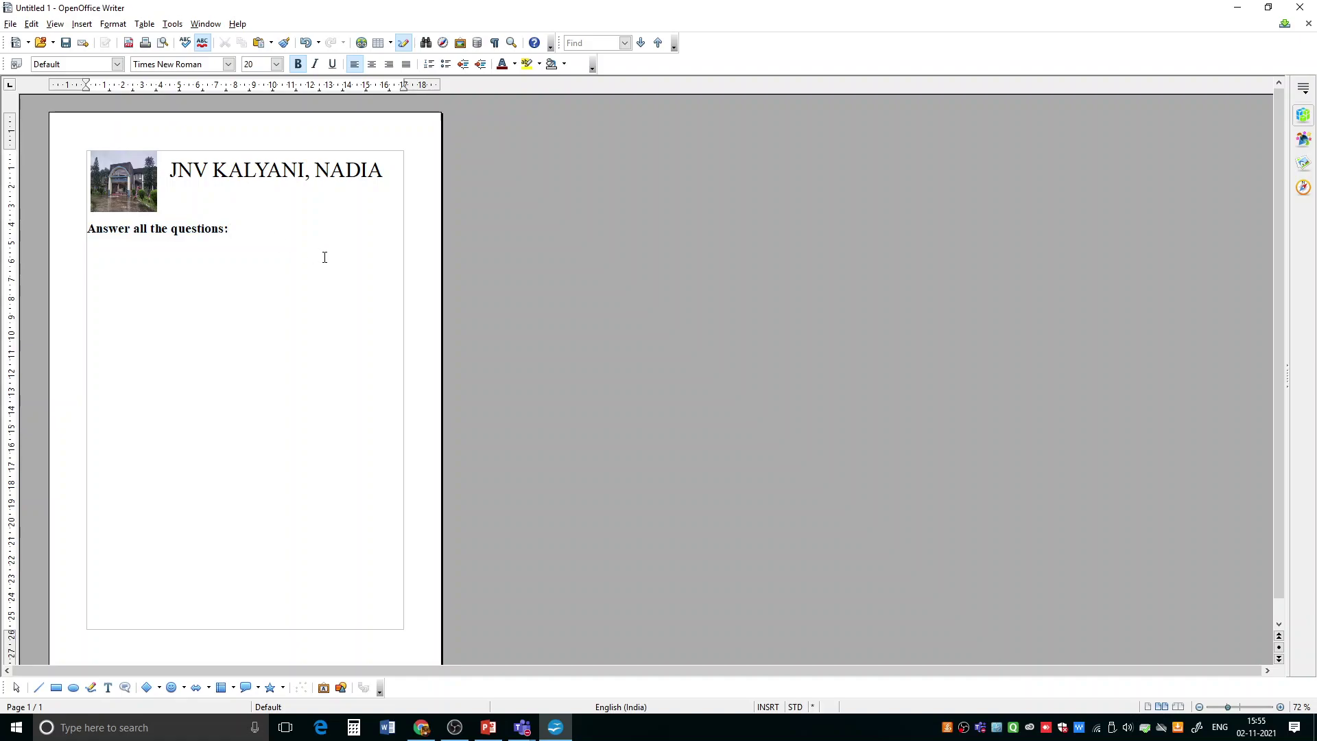
- Add "Q1. Answer any 5 questions:" below the instruction line, followed by indented empty items a. to f
key(Return)
text(Q1.)
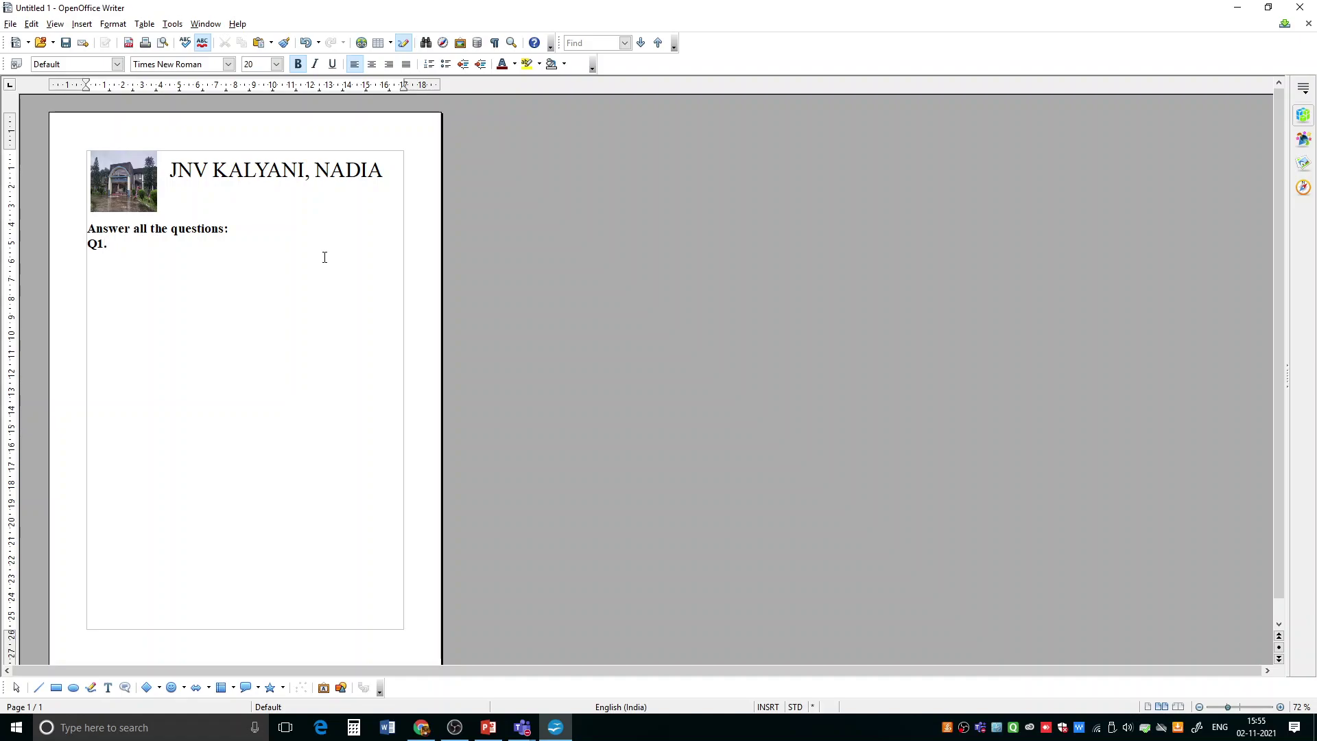
text( Answer any 5 questions:)
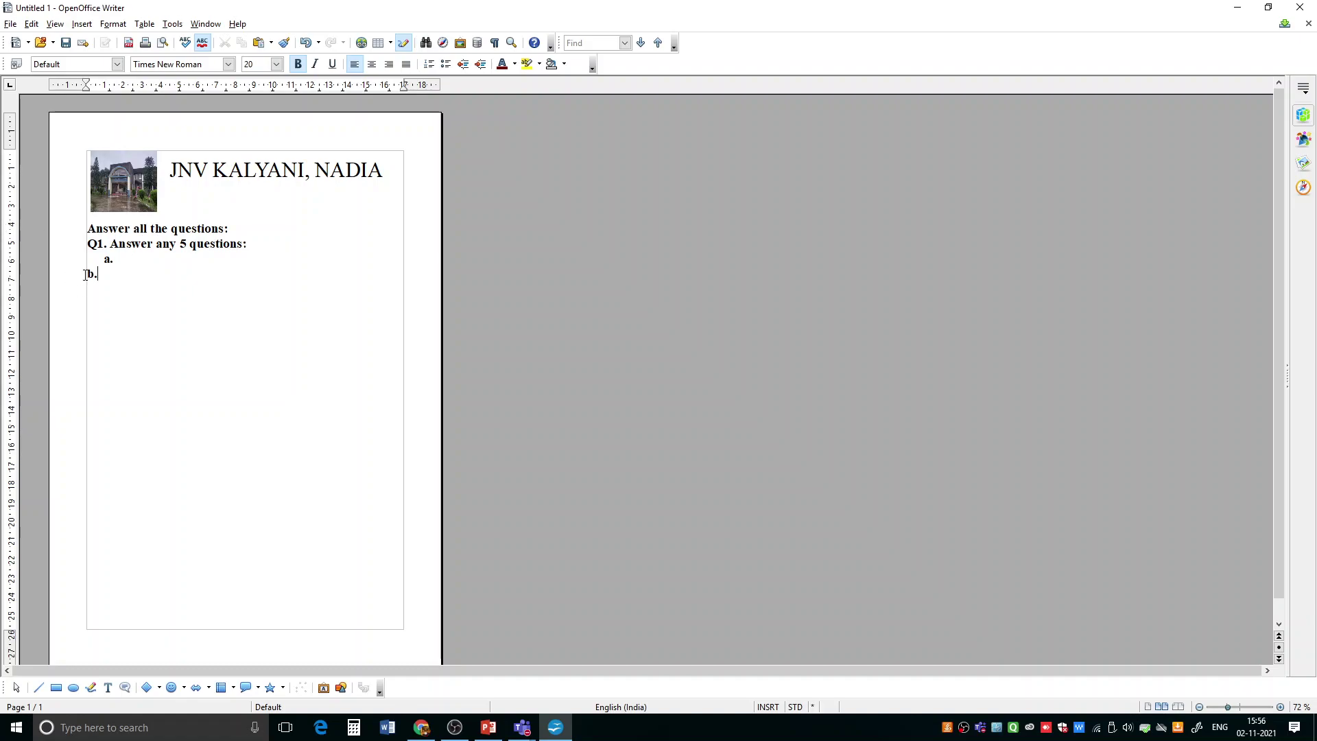
key(Tab)
key(Return)
key(Tab)
text(f.)
- Copy the Q1 block with its items a. to f. below itself and change the copy to "Answer any 4 questions:"
drag(88, 243, 129, 327)
key(ctrl+c)
click(118, 343)
key(ctrl+v)
drag(179, 350, 193, 351)
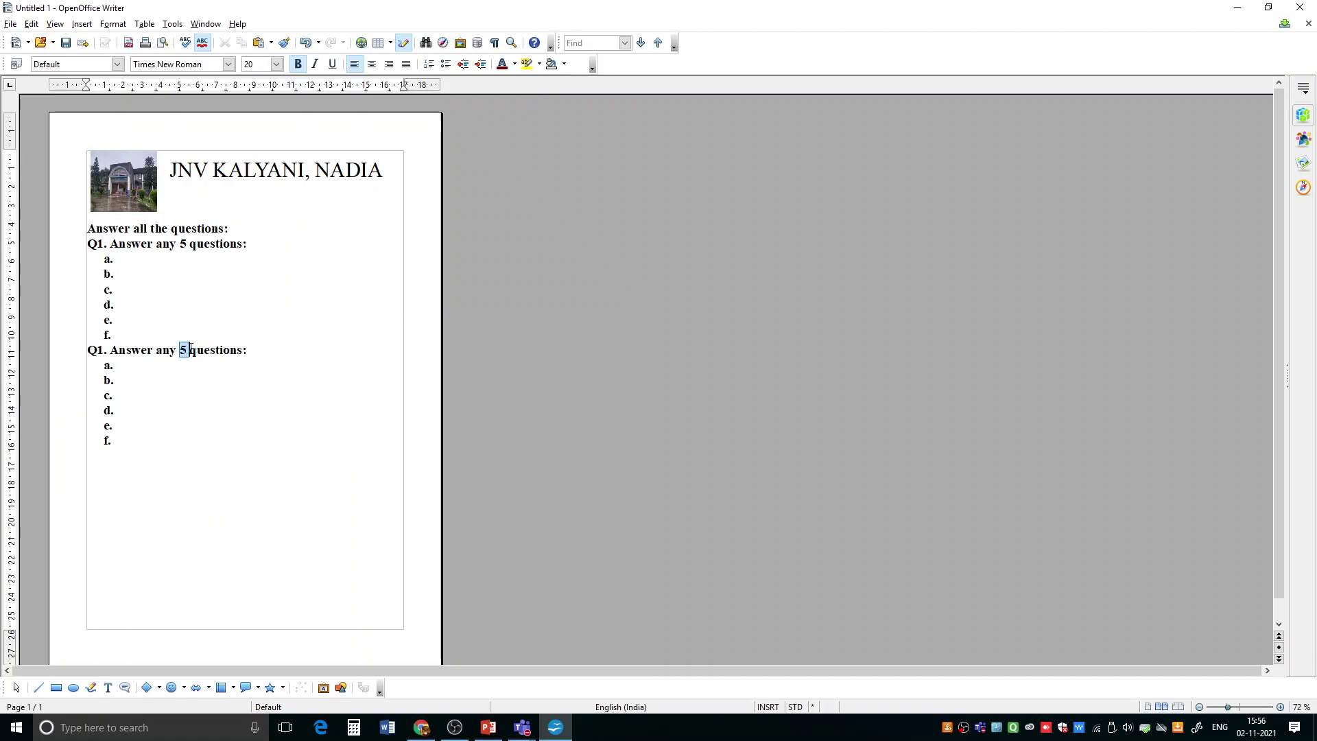
text(4)
- Insert a line reading "Time:" above "Answer all the questions:"
click(174, 212)
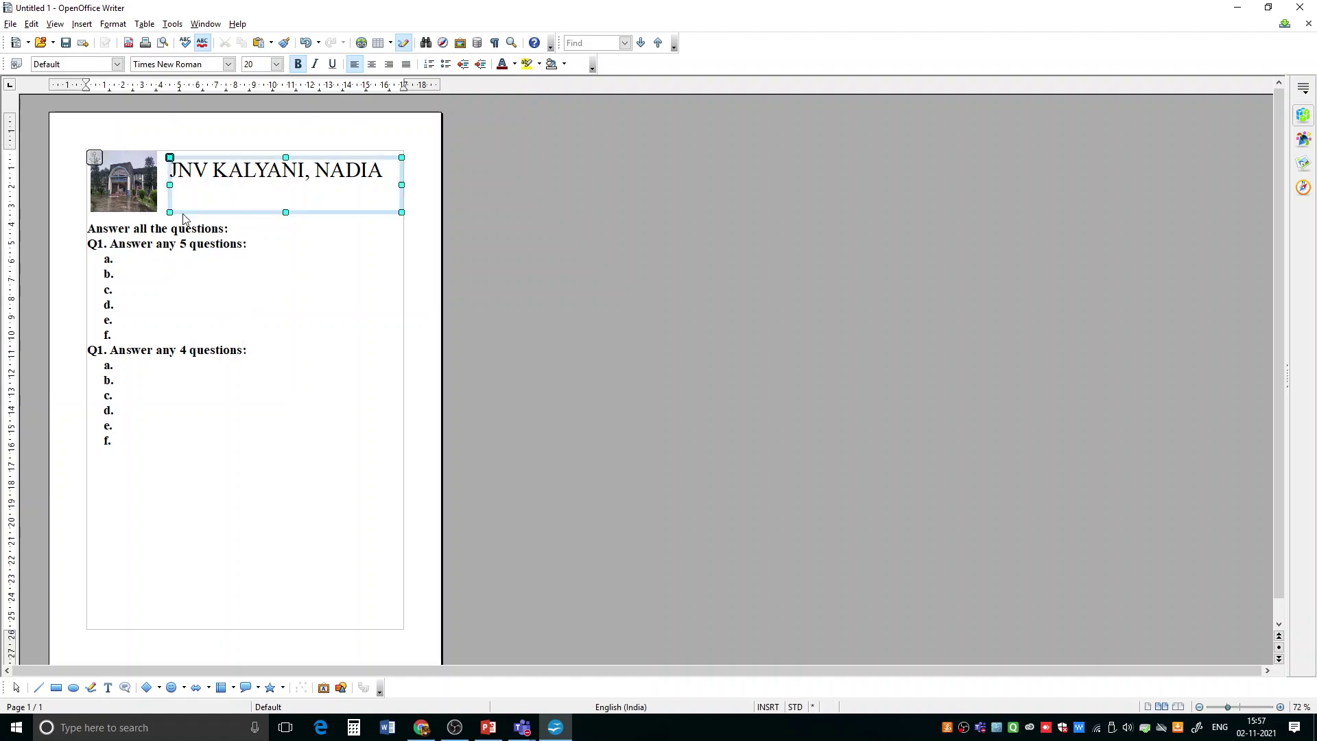
click(90, 232)
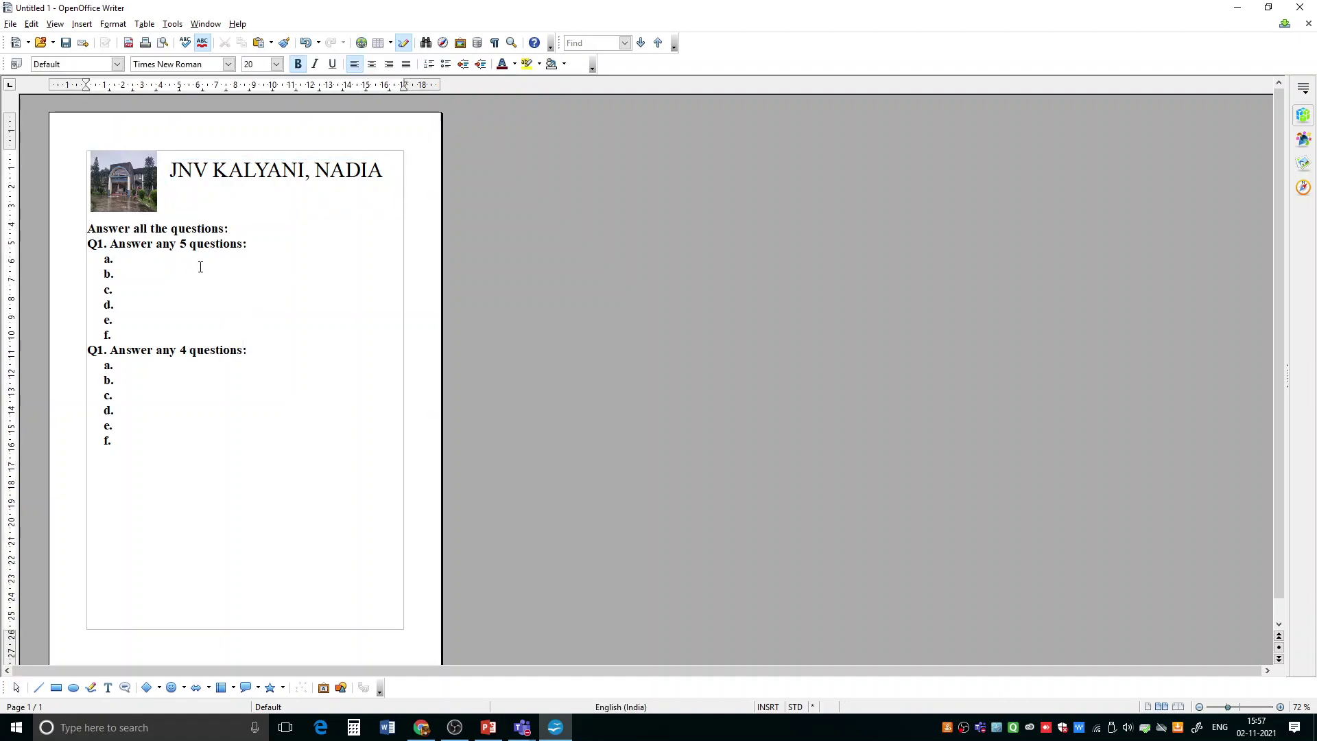
key(Return)
text(T)
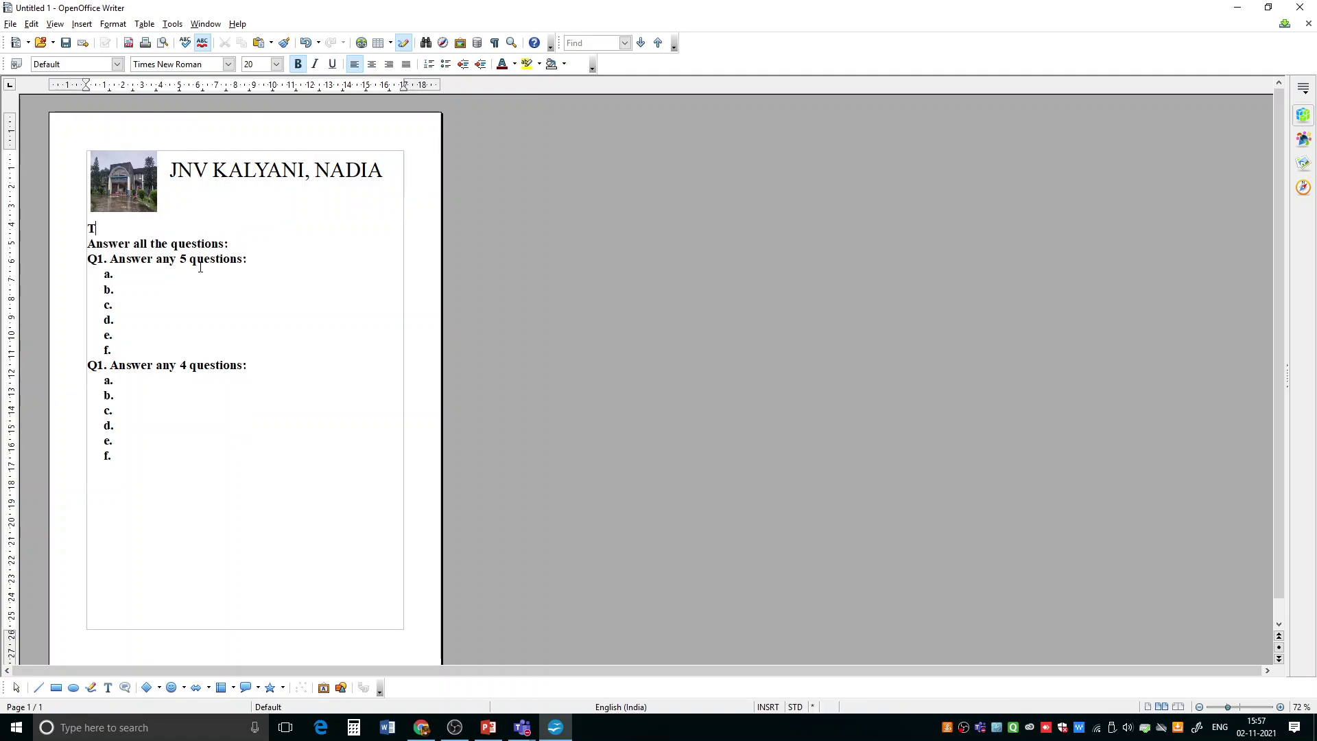
text(ime:)
- Insert a line reading "Subject:Information Technology" above the "Time:" line in default formatting
key(ctrl+m)
key(Return)
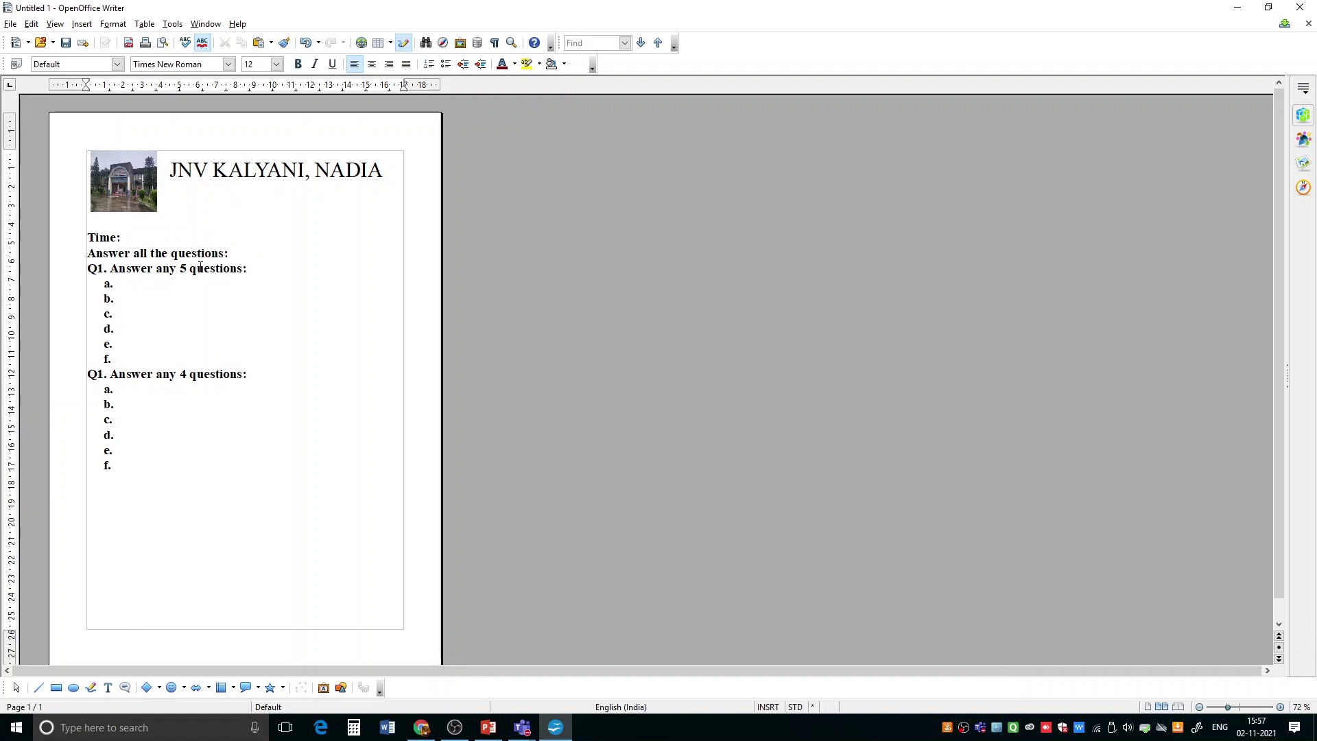
text(Subject:Information Techn)
click(250, 253)
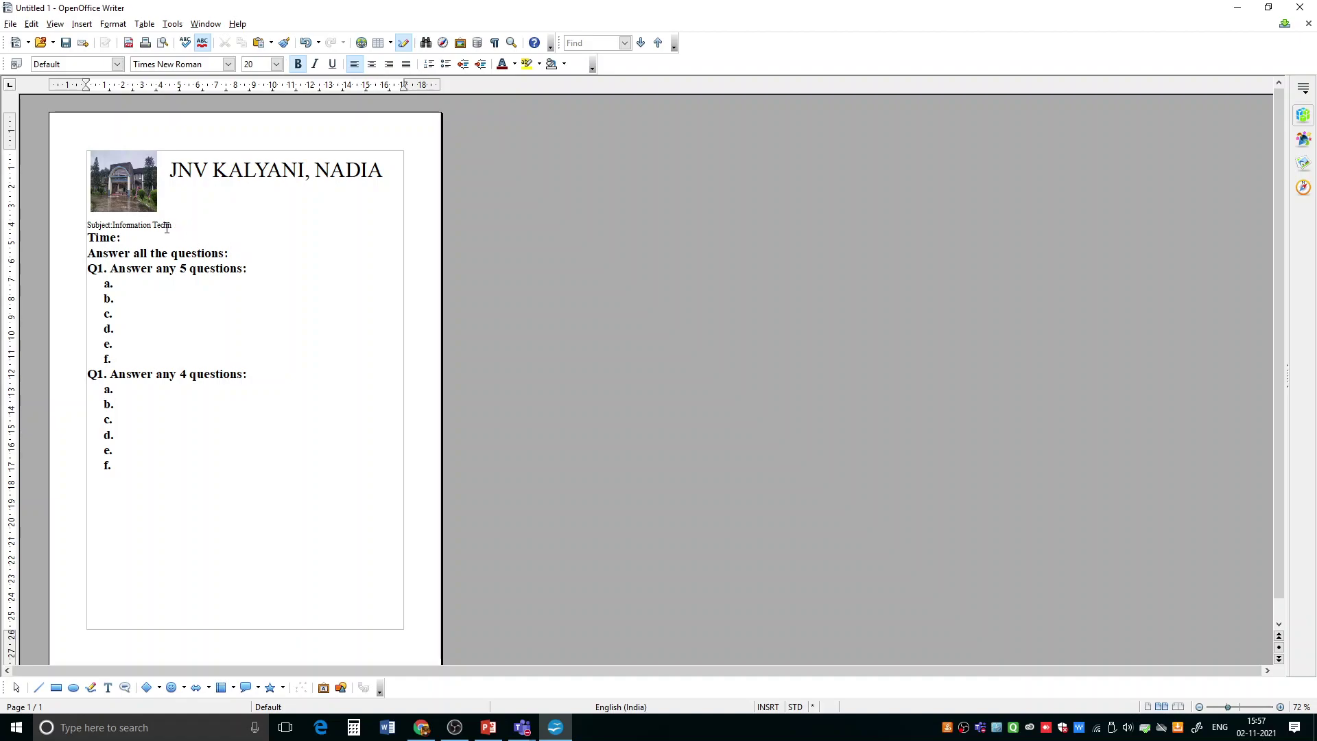
drag(156, 227, 182, 227)
text(echnolo)
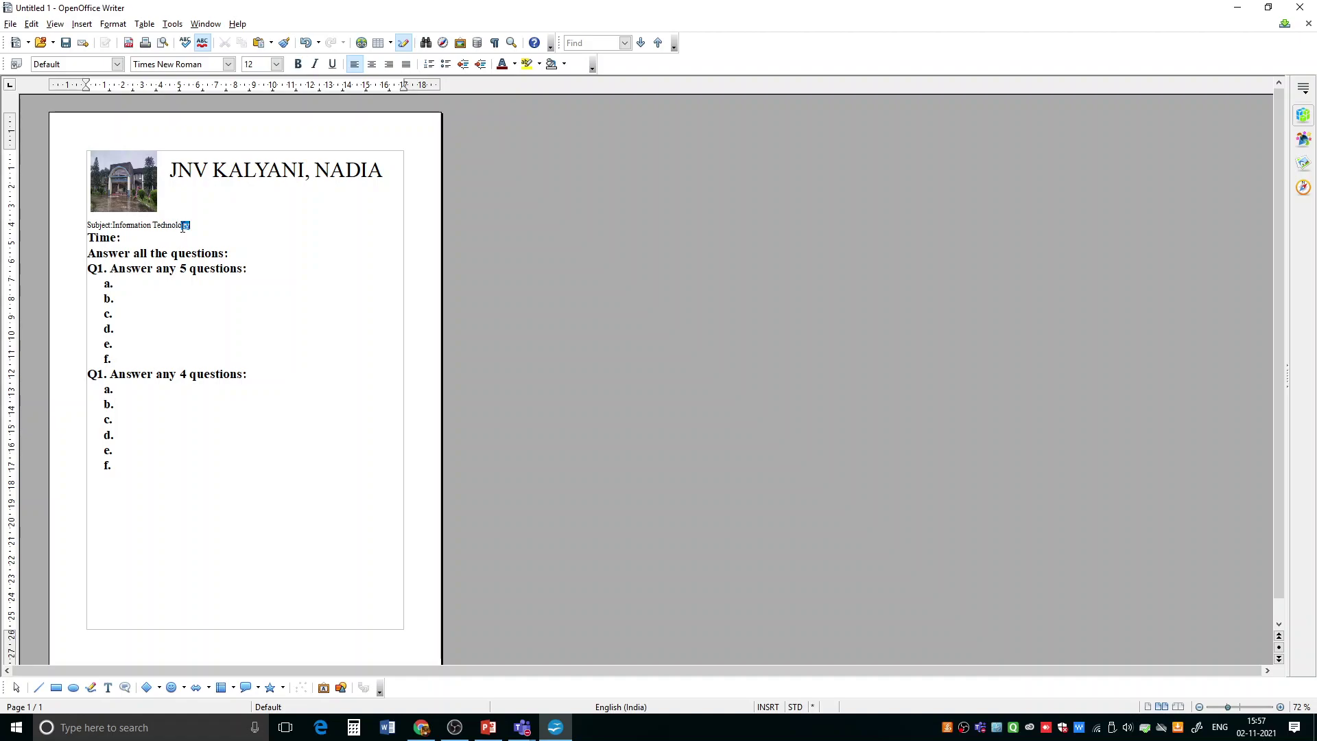
key(Return)
- Format the "Subject:Information Technology" line as 22 pt bold
drag(88, 226, 192, 226)
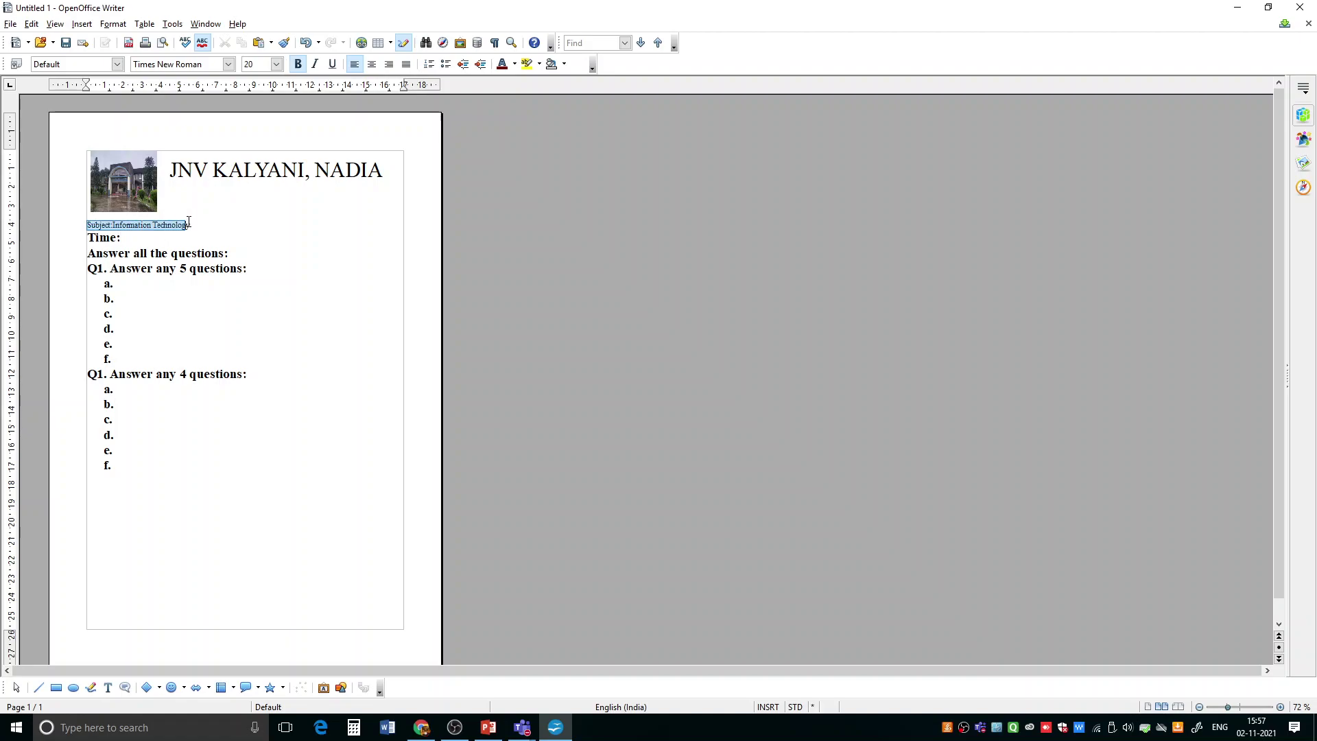
click(276, 64)
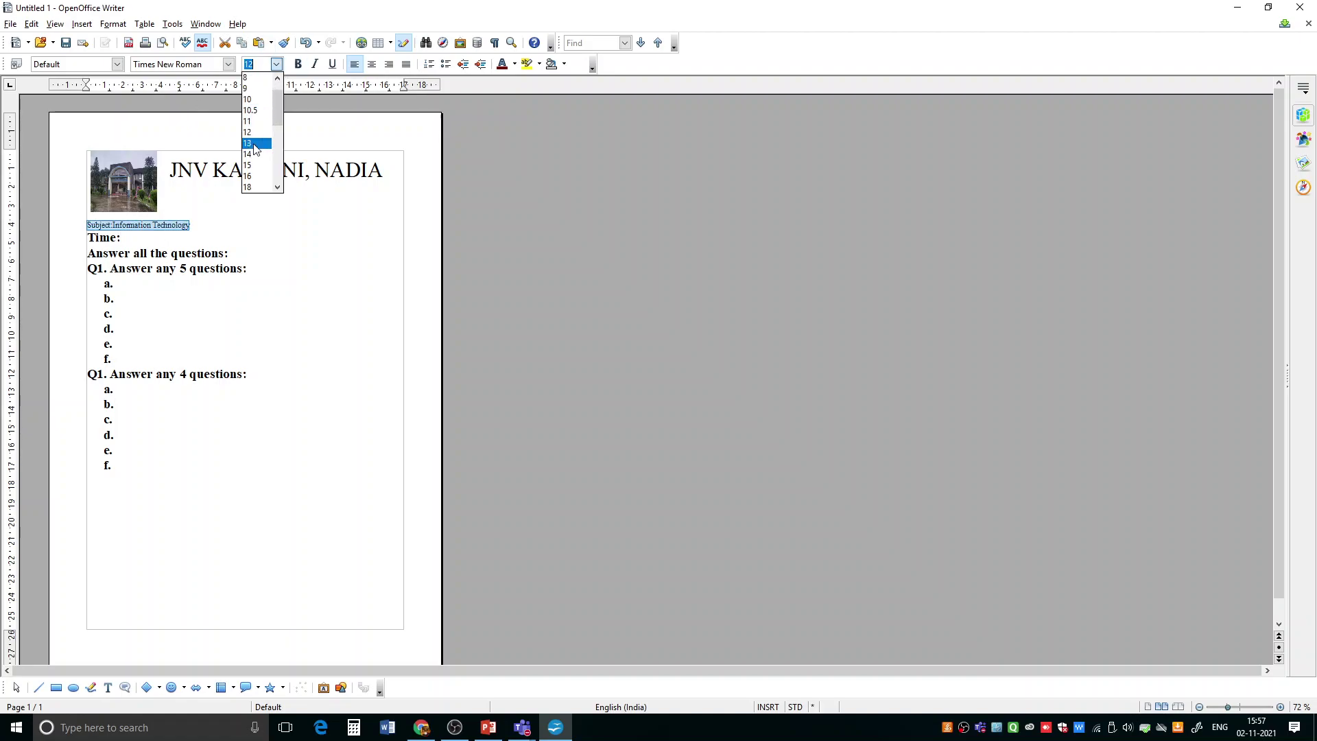
scroll(253, 185, down, 2)
click(253, 187)
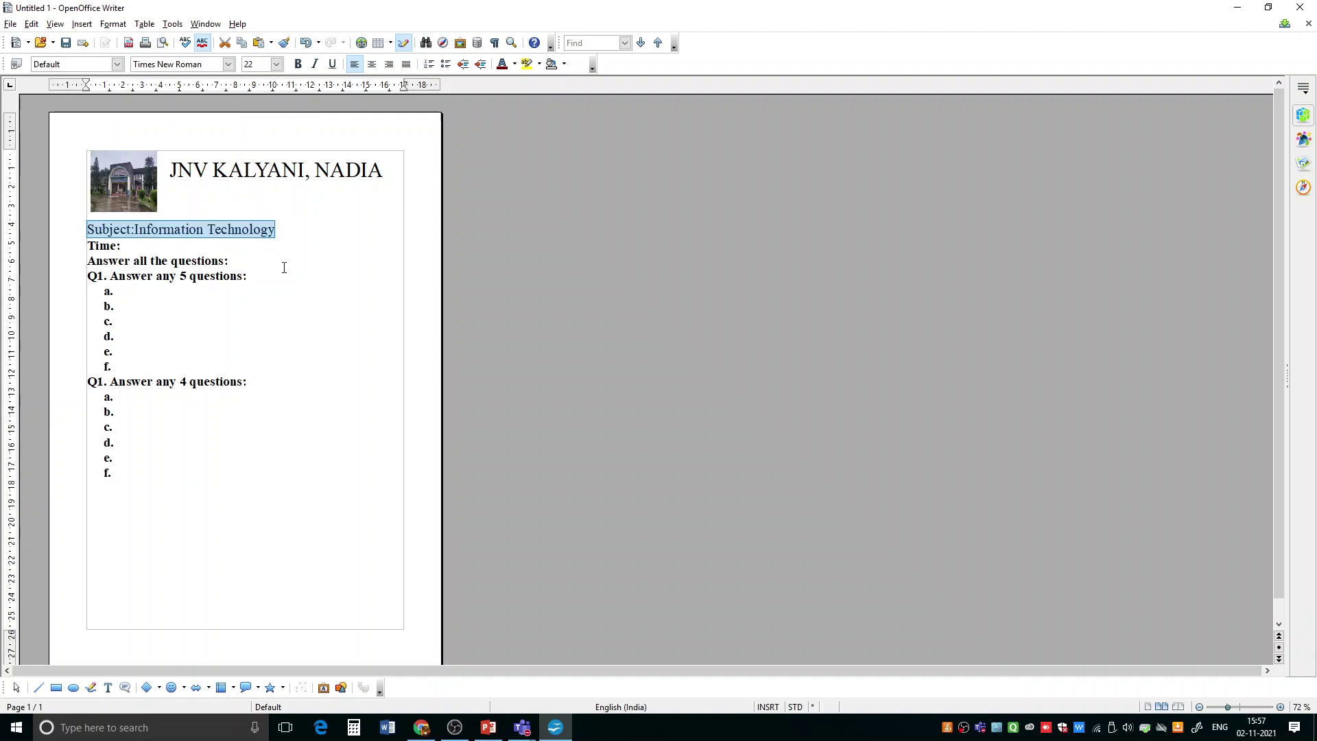
key(ctrl+b)
click(281, 291)
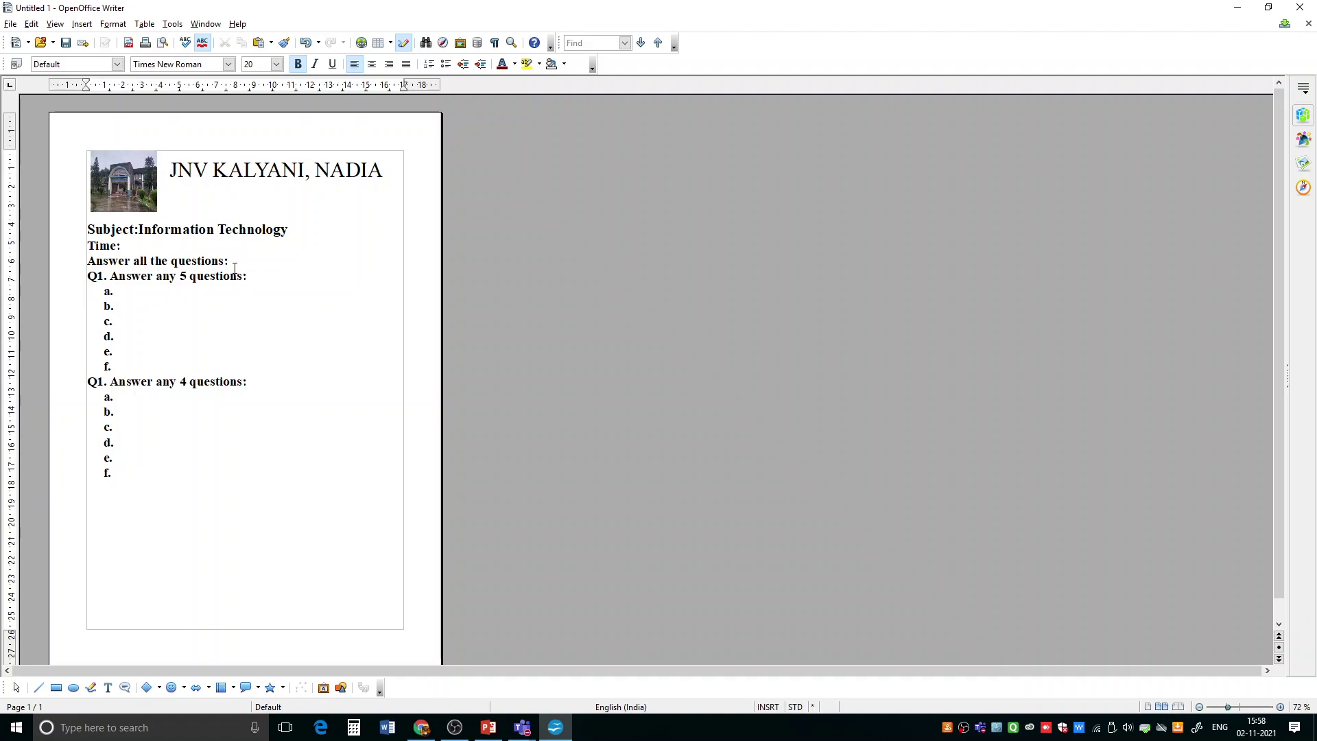
- Save the question paper layout as a new template named "question" in the My Templates category
click(10, 24)
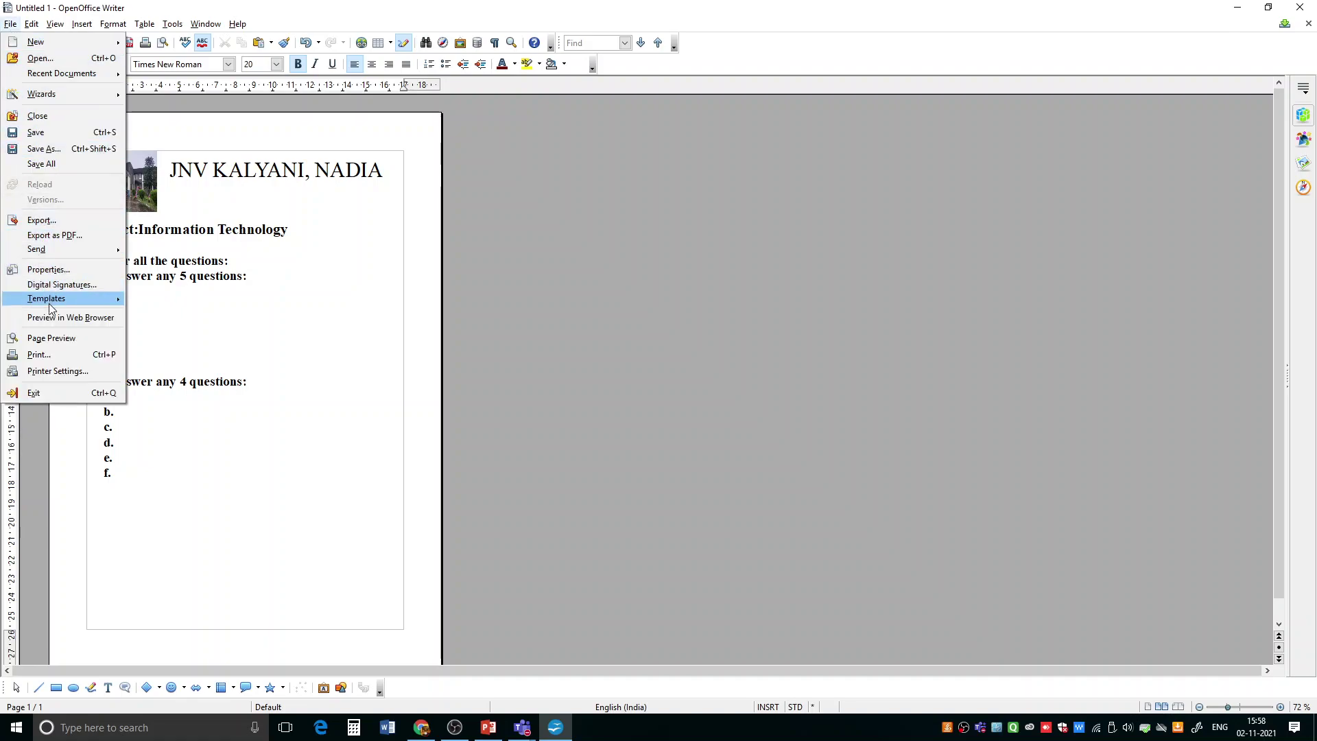
mouse_move(53, 305)
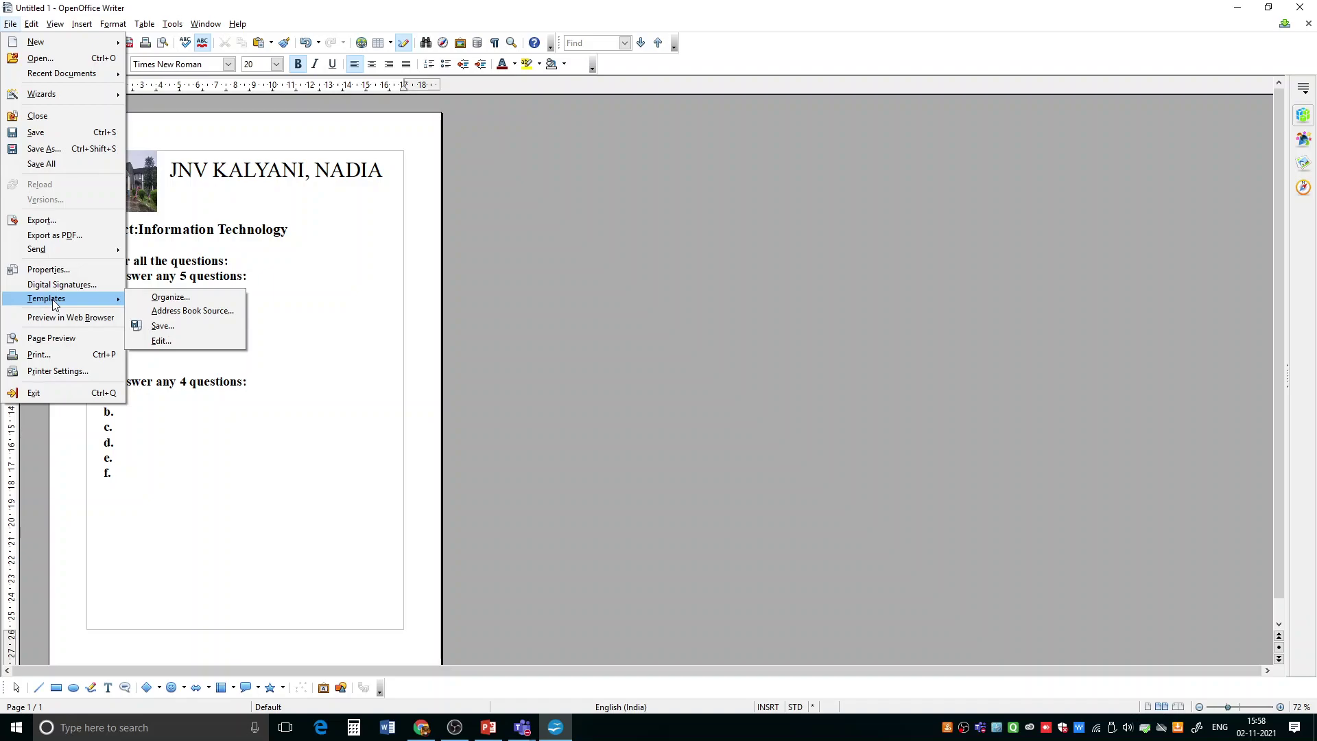
click(284, 368)
click(9, 25)
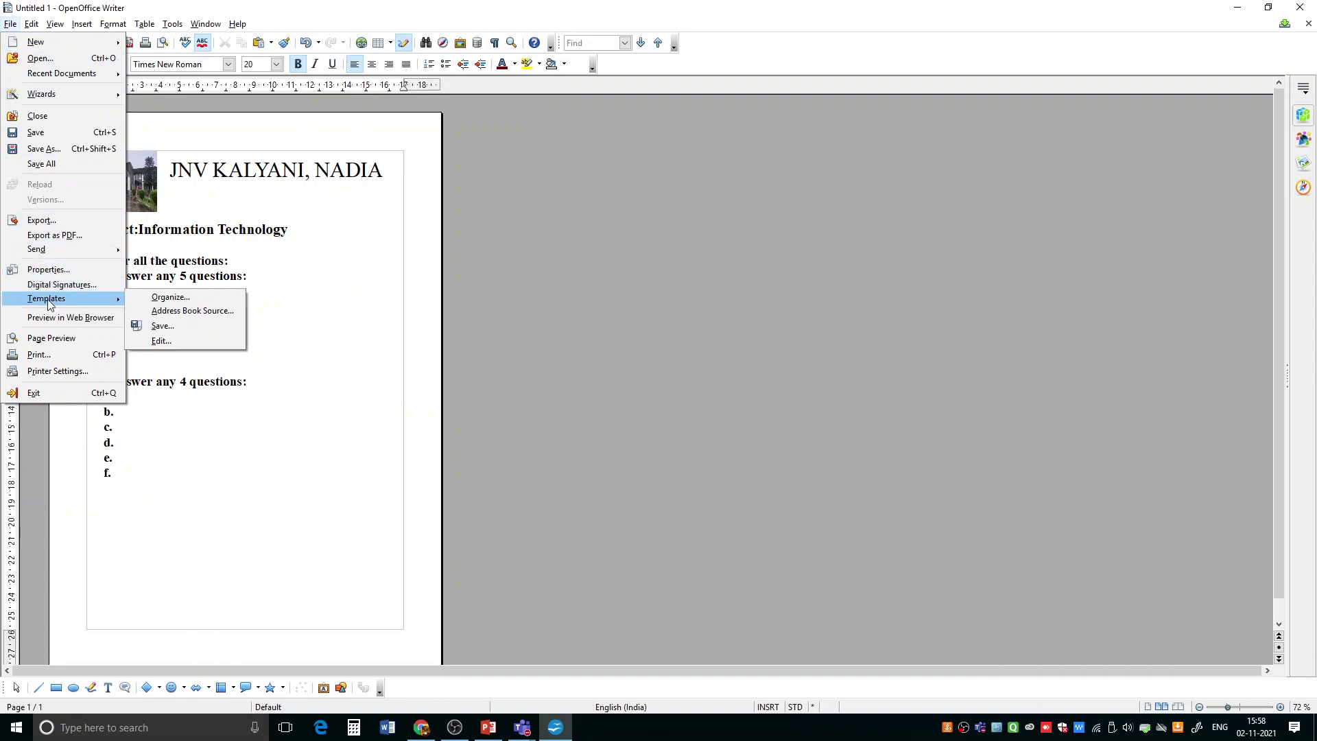
click(167, 324)
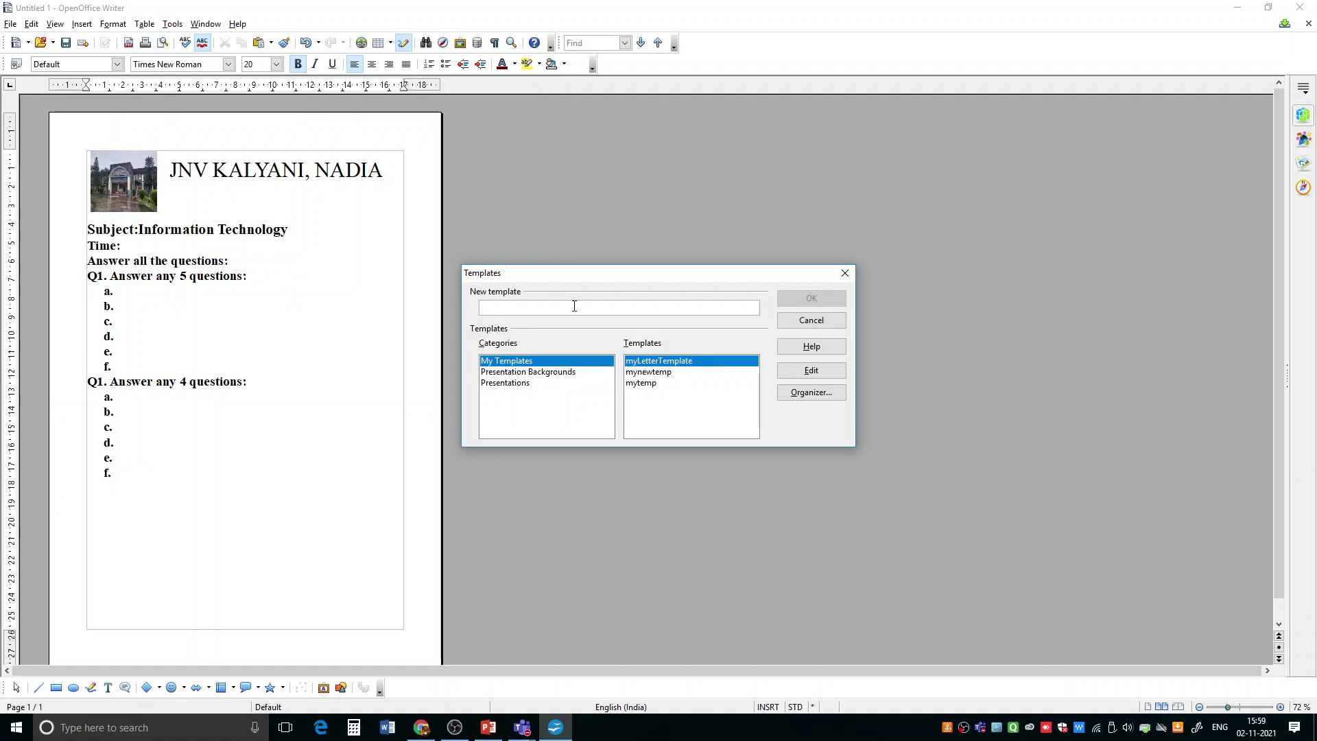
text(qus)
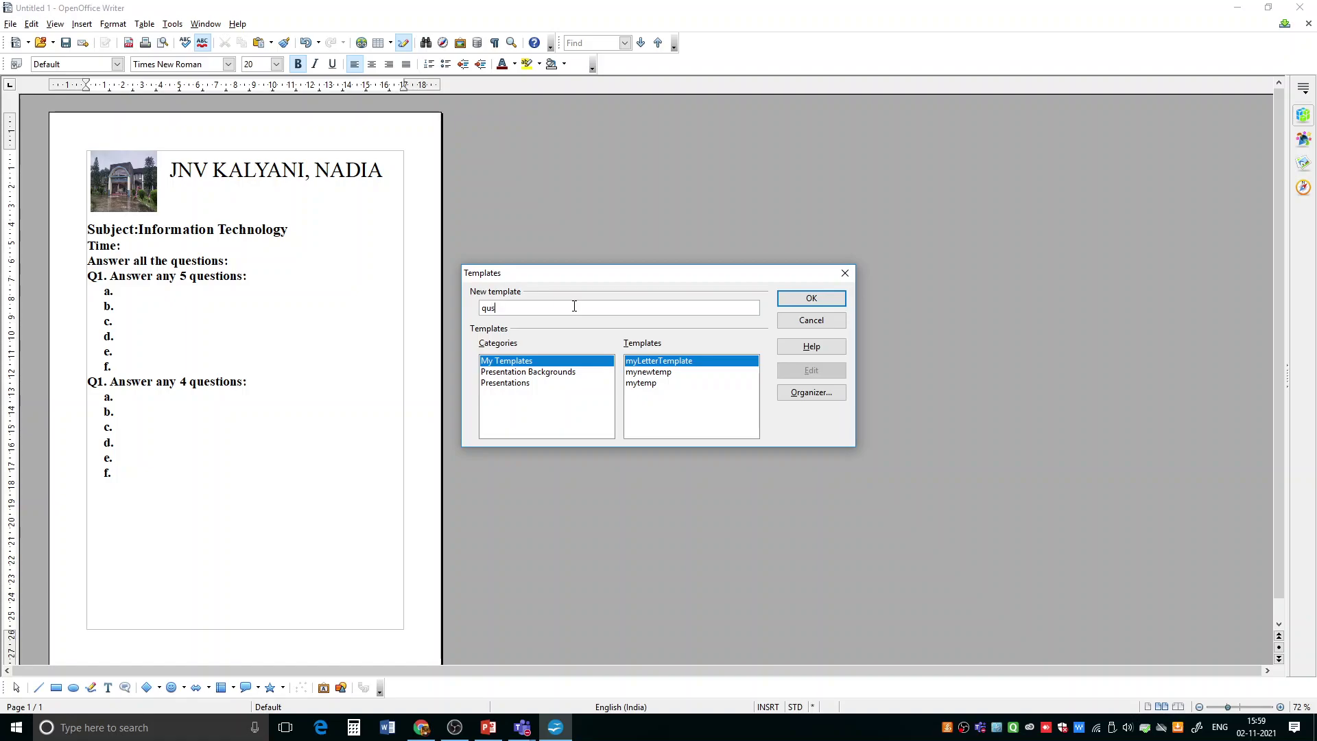
key(BackSpace)
text(etion)
click(500, 307)
text(s)
click(806, 300)
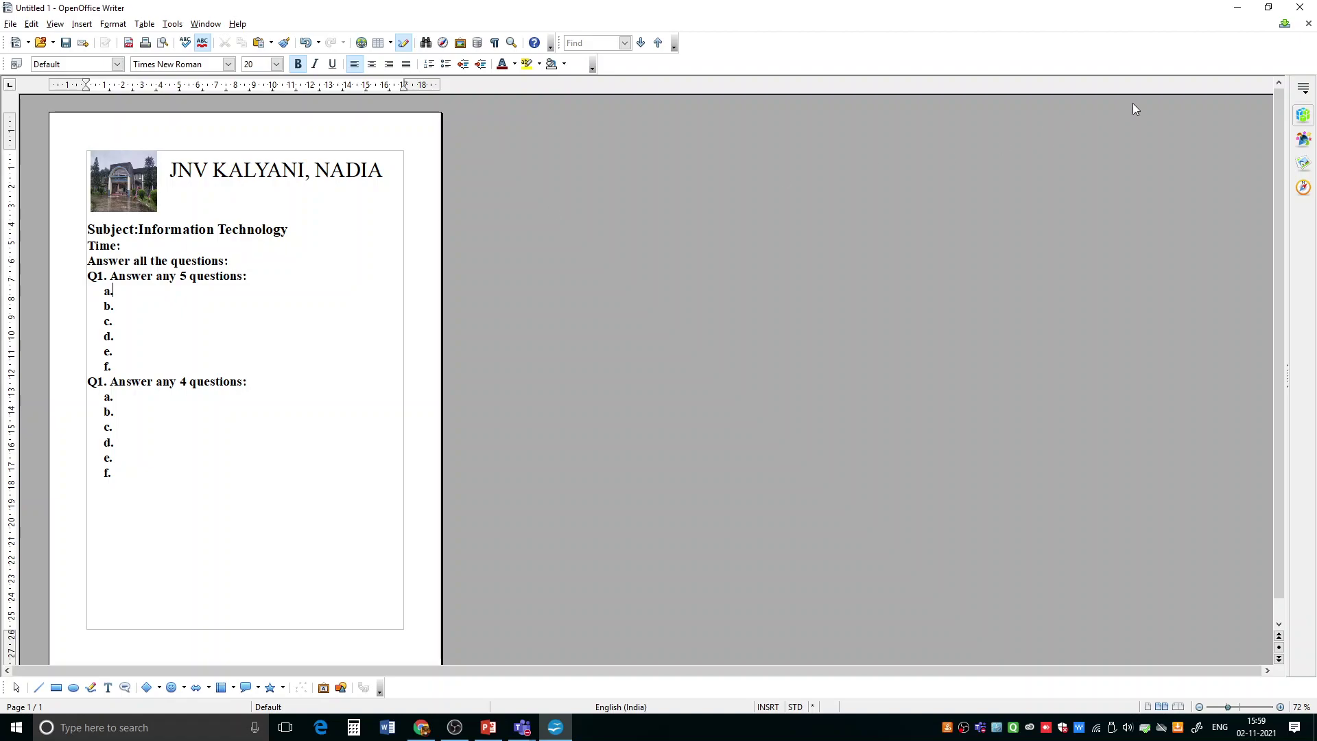
- Close the untitled question paper without saving, then relaunch OpenOffice from the desktop with a blank text document
click(1300, 11)
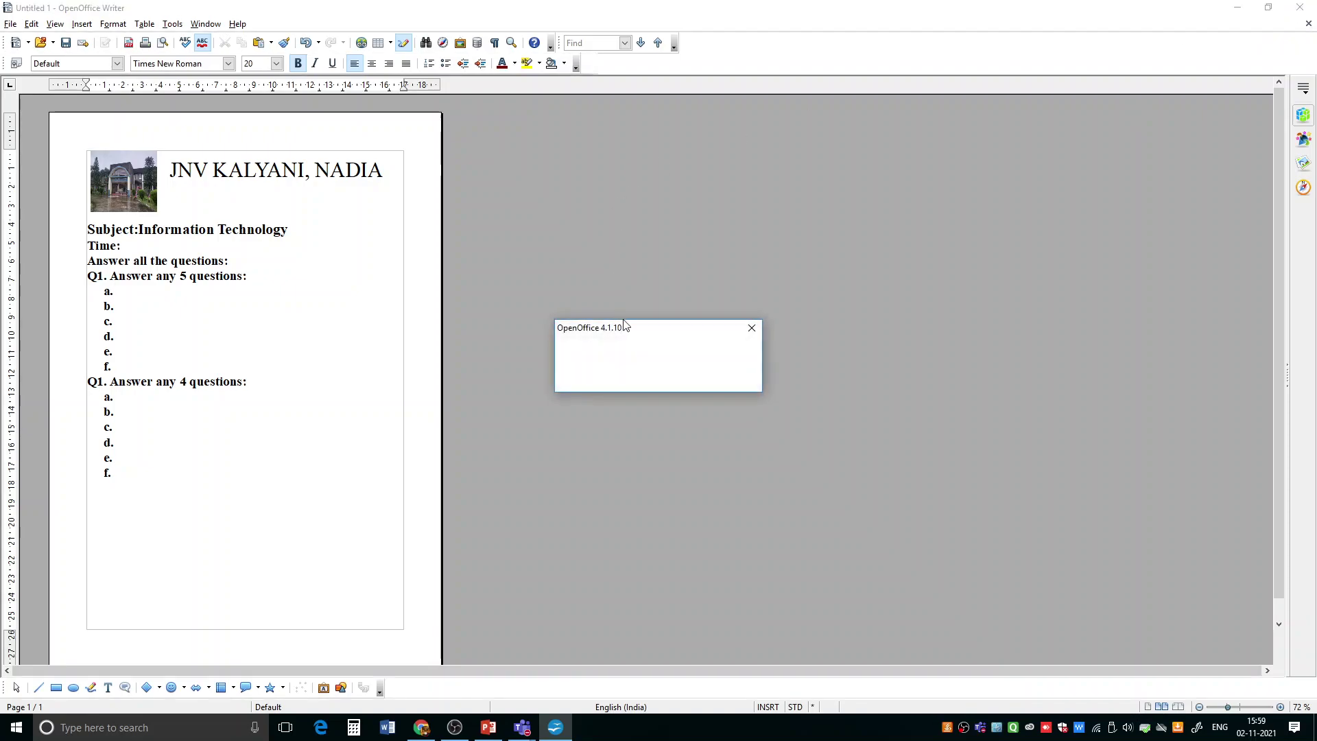
click(659, 381)
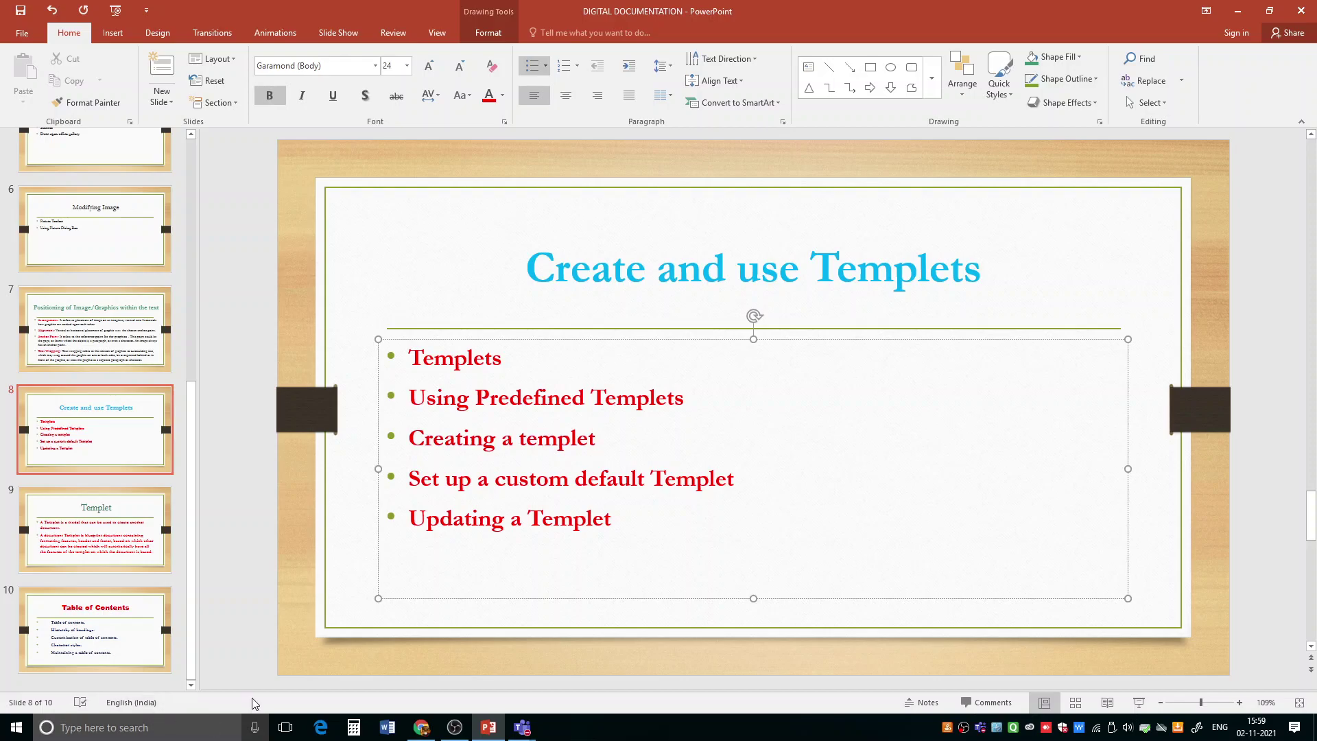
click(1237, 10)
click(27, 659)
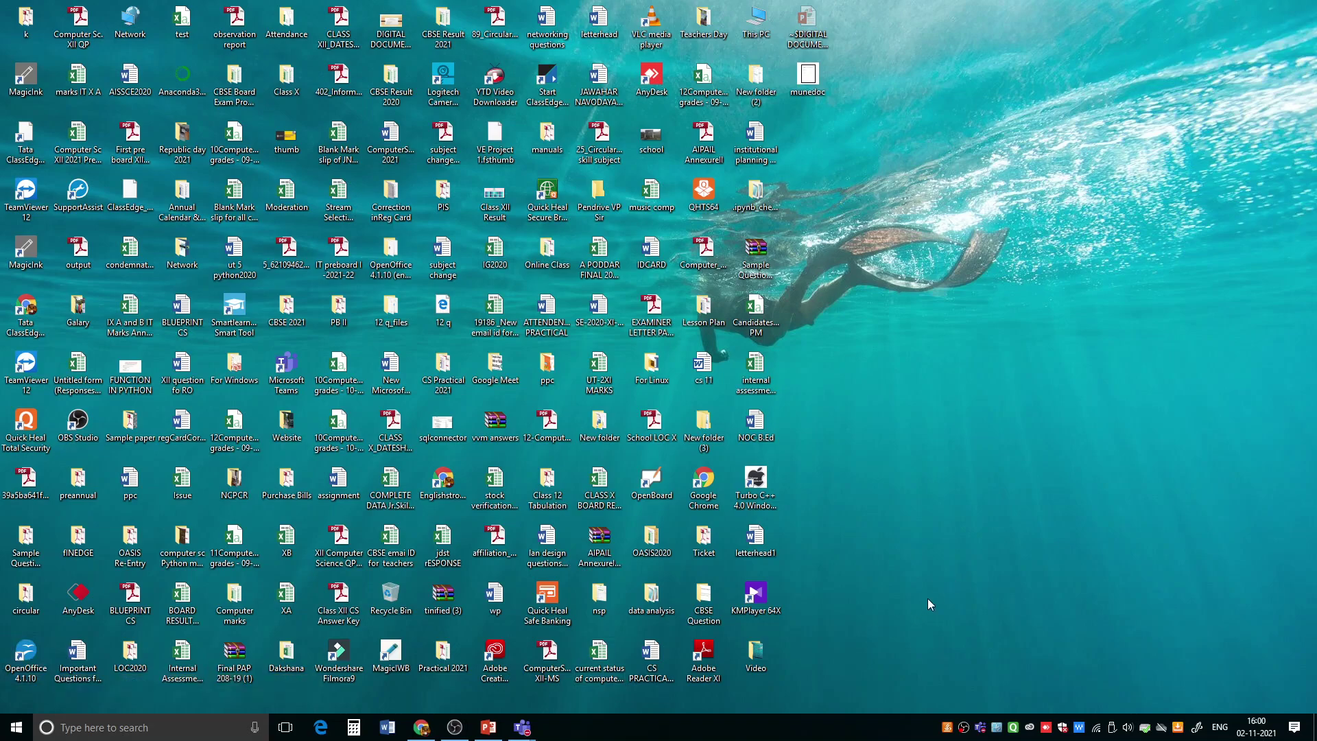
double_click(28, 654)
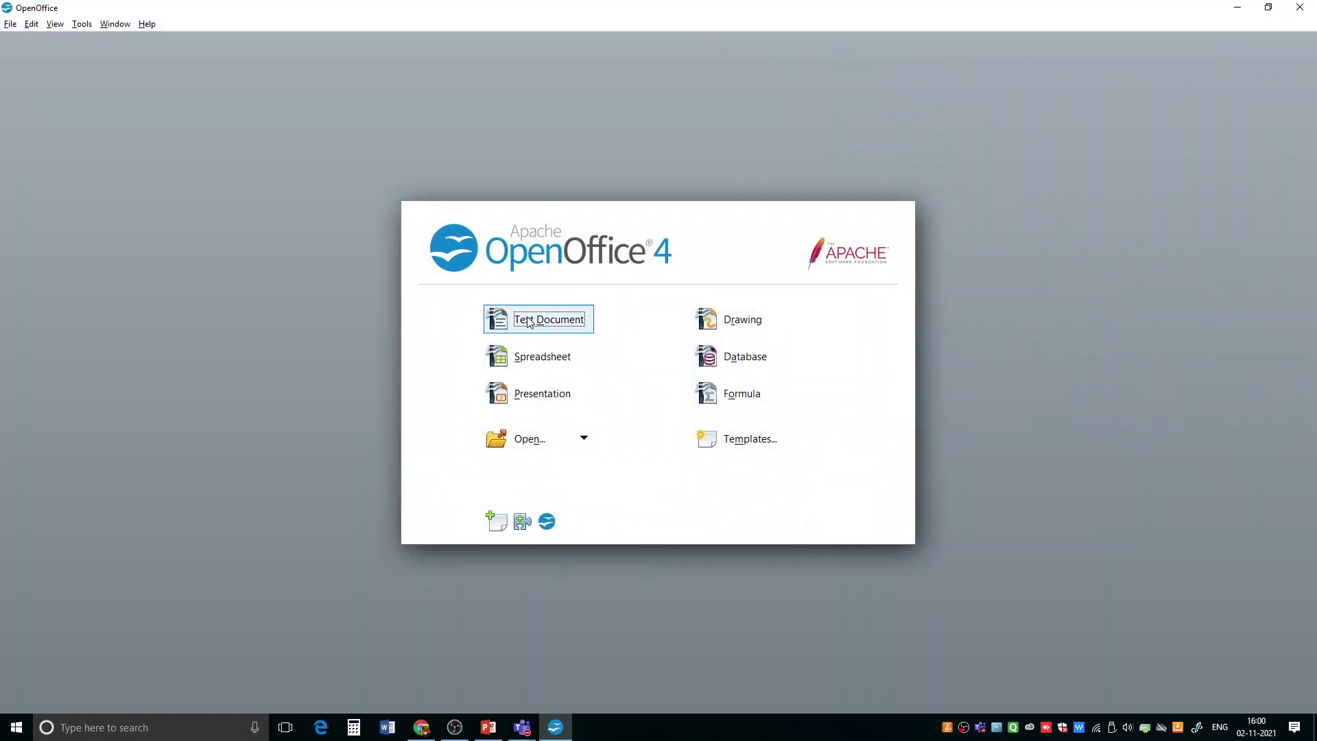
click(528, 322)
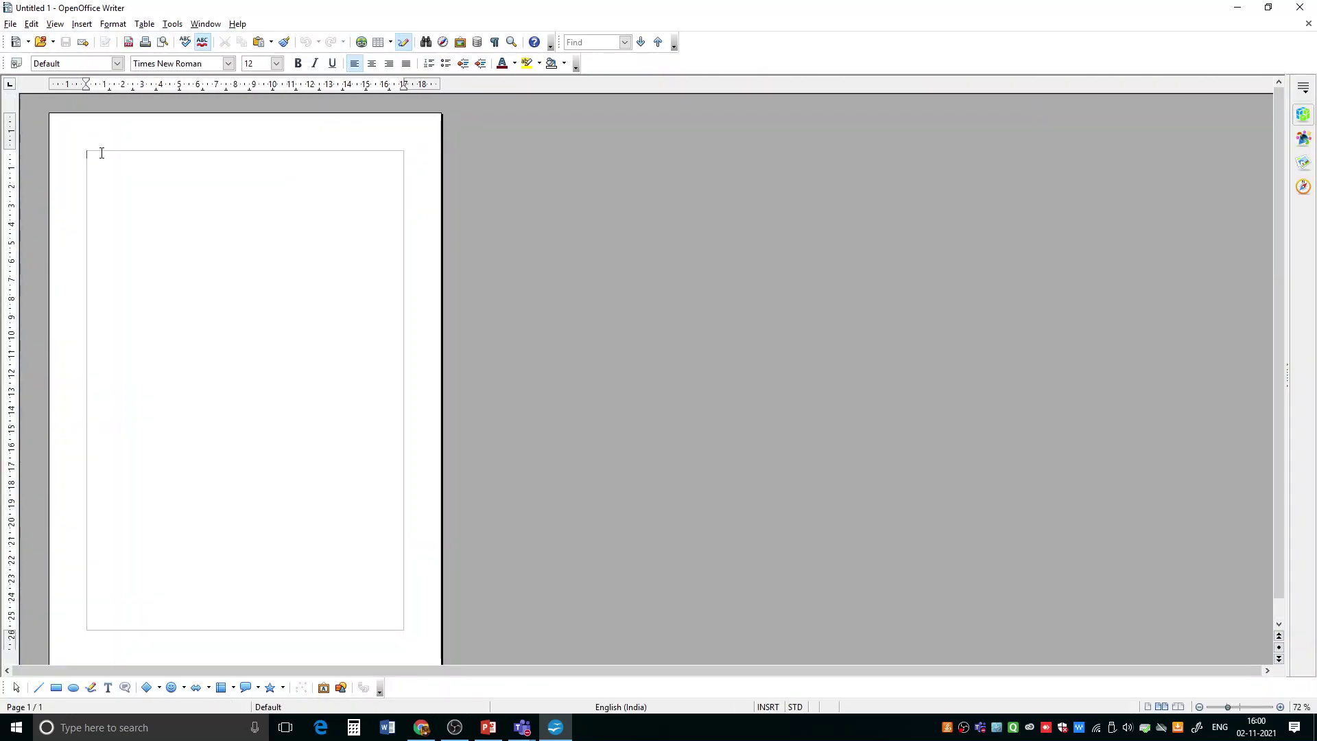
- Create a new document from the "question" template after viewing its document properties and preview
click(11, 24)
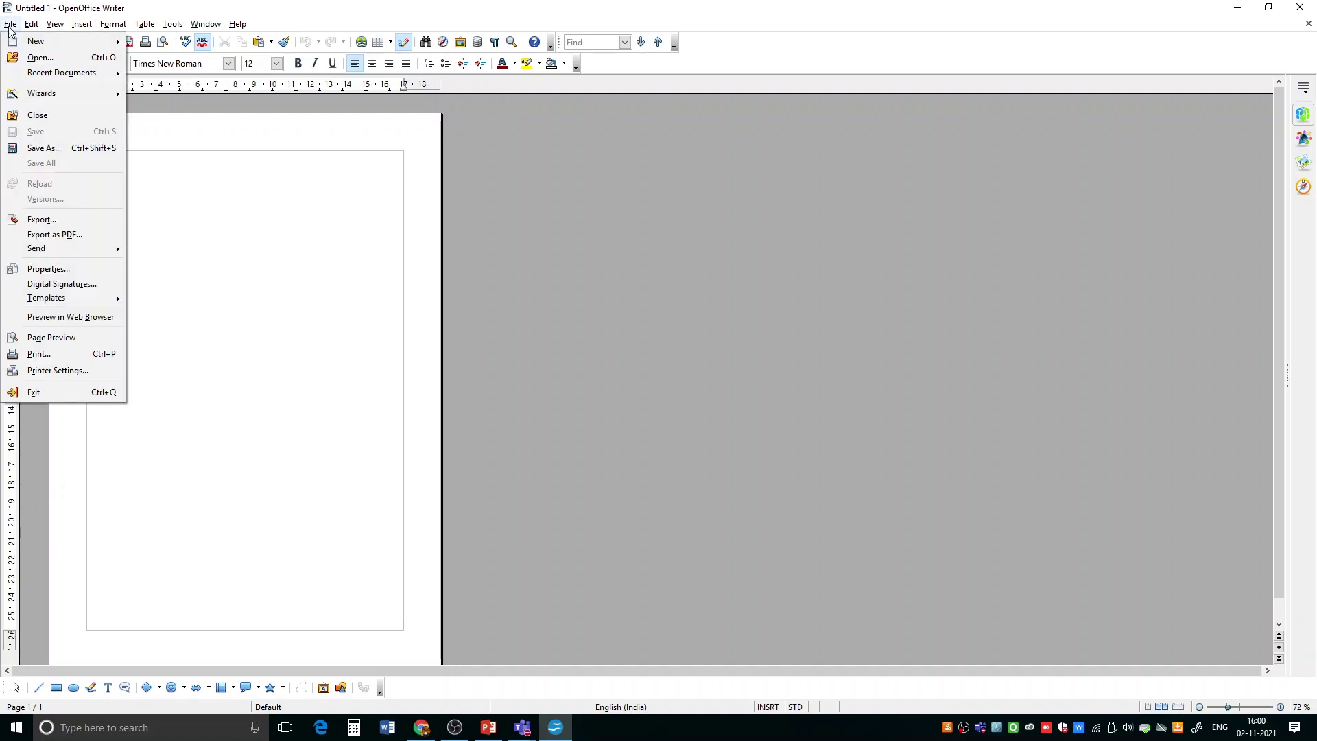
mouse_move(37, 44)
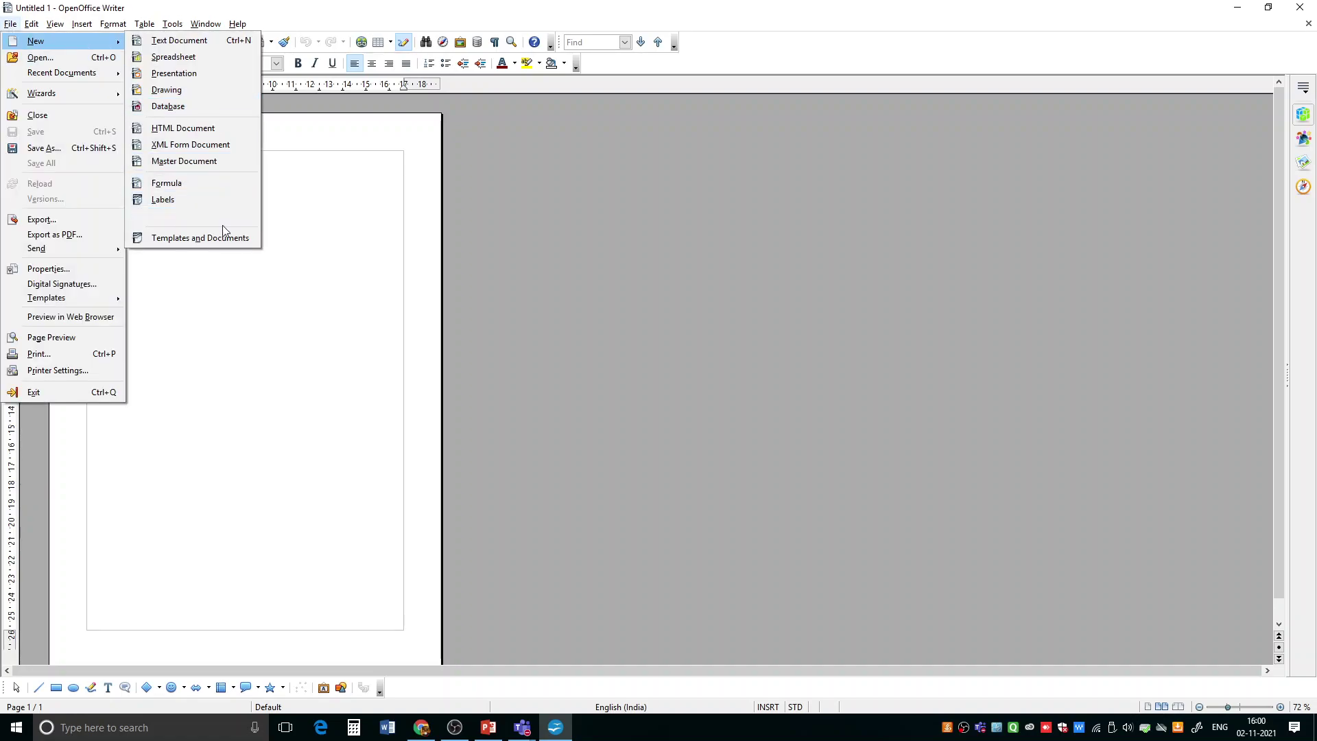
click(200, 238)
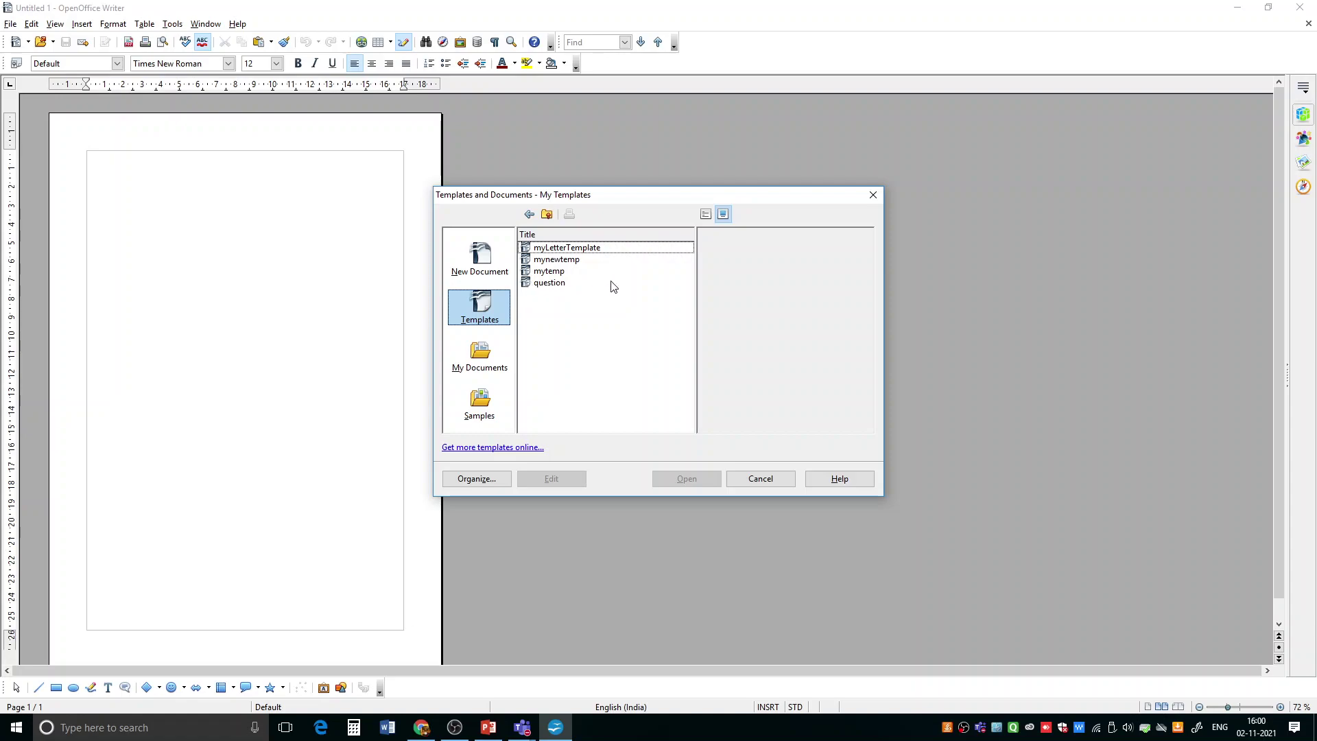
click(542, 284)
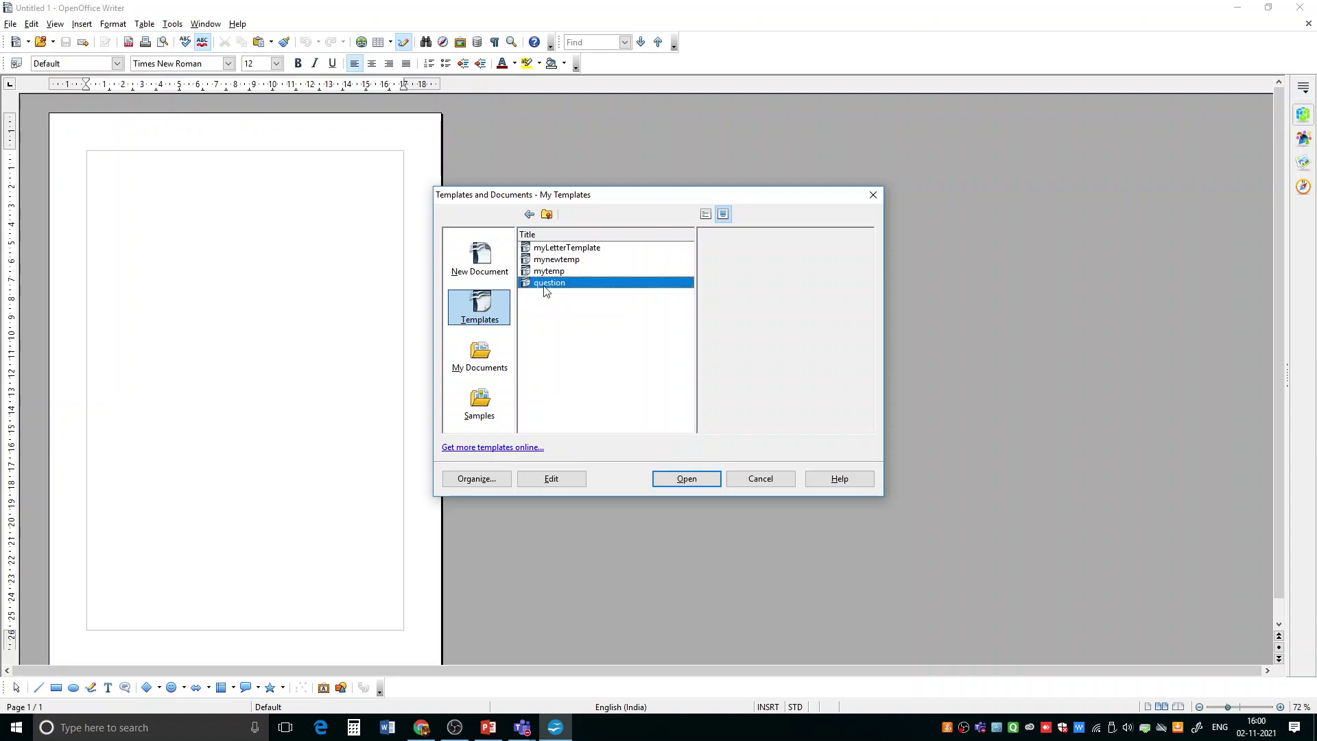
click(707, 215)
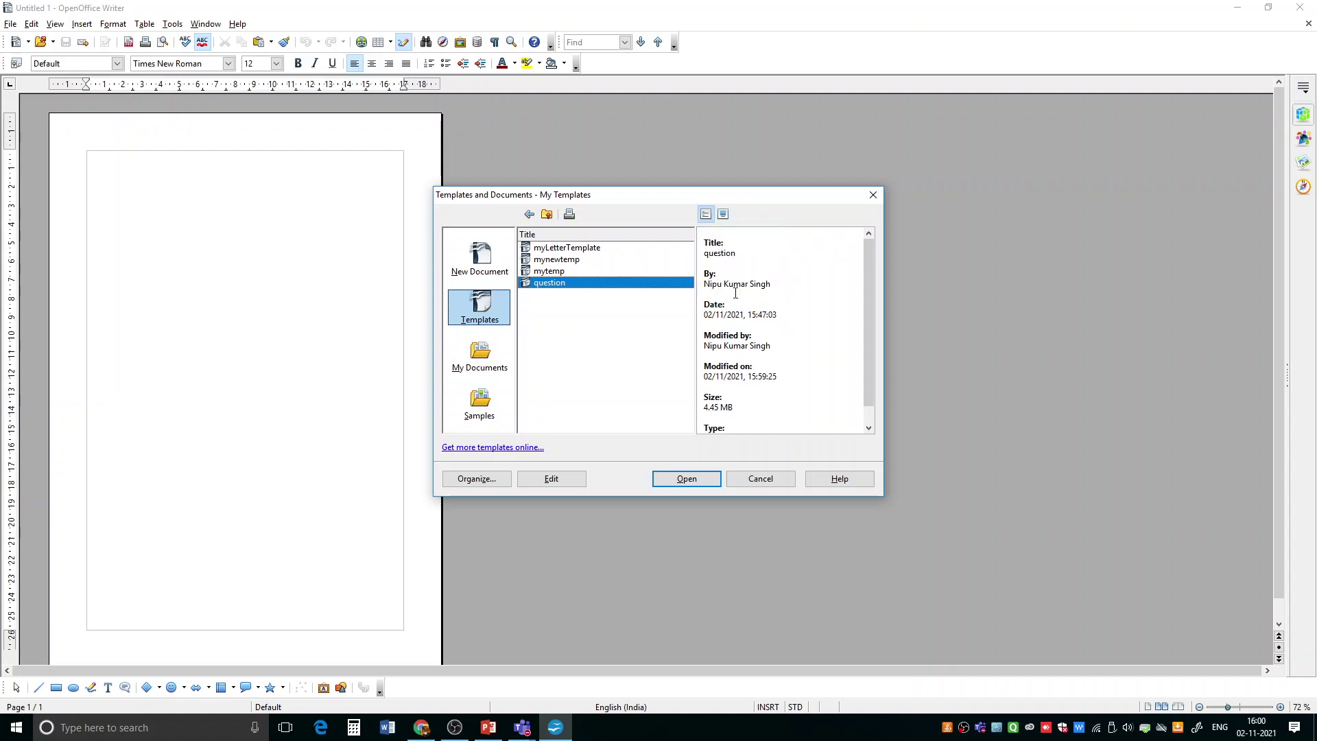
click(723, 214)
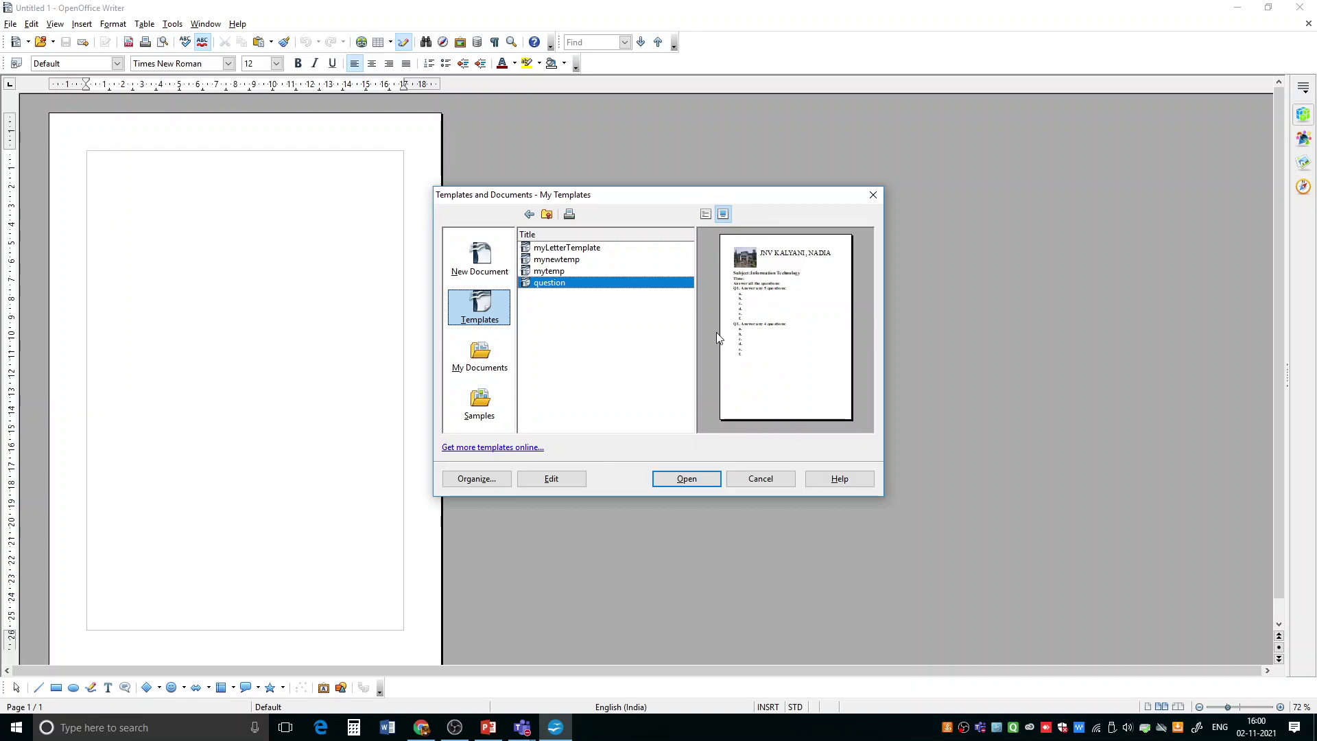
click(686, 479)
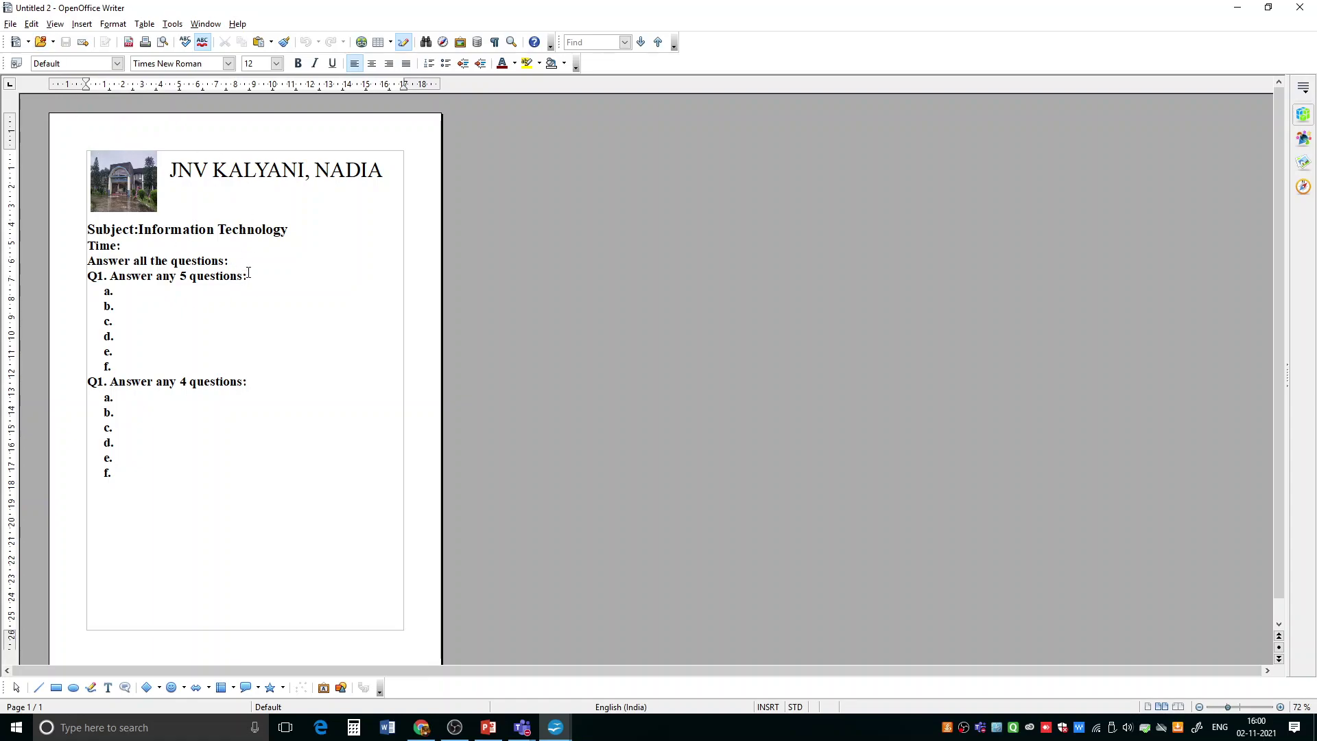
- Fill items a. to f. under "Answer any 5 questions:" with sfsfg, fsfsf, fsfs, ff, fsfg and fsfsf
click(185, 317)
text(sfsfg)
click(129, 307)
text(fsfsf)
click(129, 322)
text(fsfs)
click(129, 337)
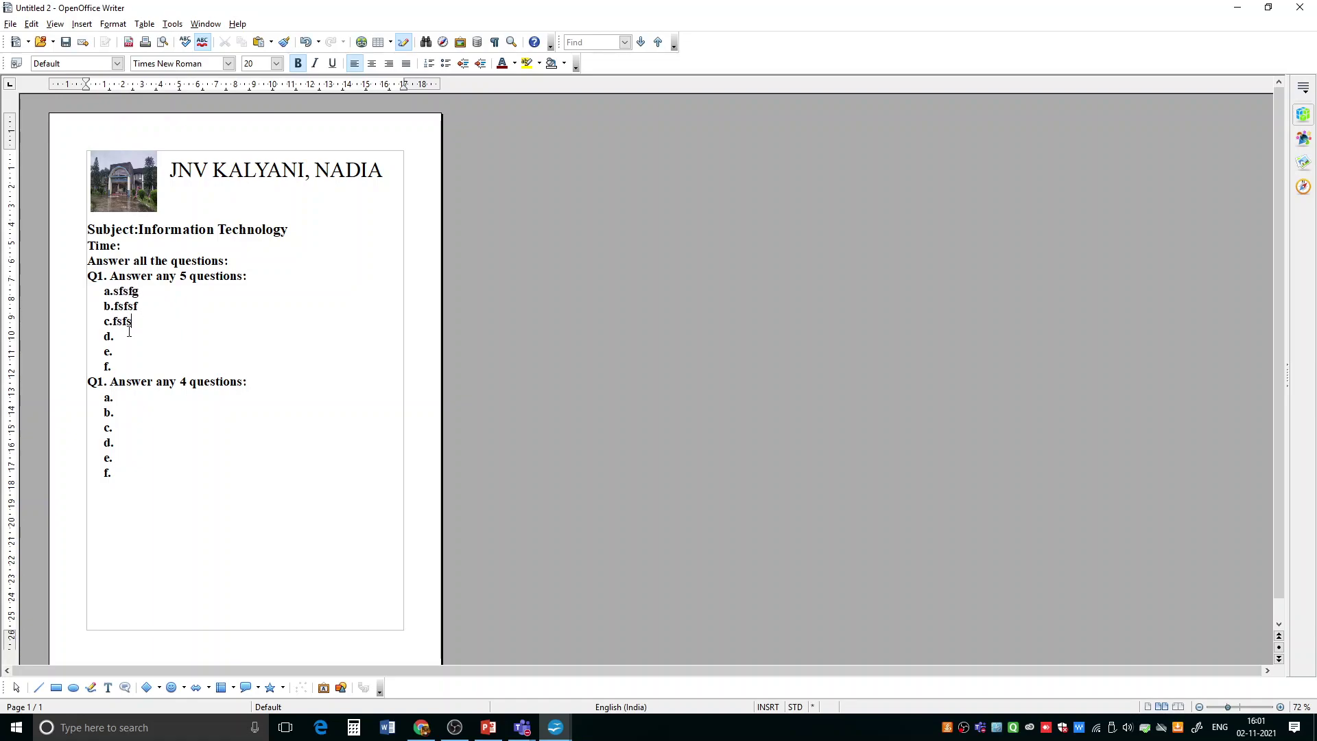
text(f.f)
click(130, 352)
text(fsfg)
click(130, 367)
text(fsfsf)
- Fill items a. to f. under "Answer any 4 questions:" with fsfds, afsaf, afsaf, afaf, aafa and aafa
click(133, 397)
text(fsfds)
click(132, 412)
text(afsaf)
click(132, 427)
text(afsaf)
click(130, 443)
text(afaf)
click(130, 457)
text(a)
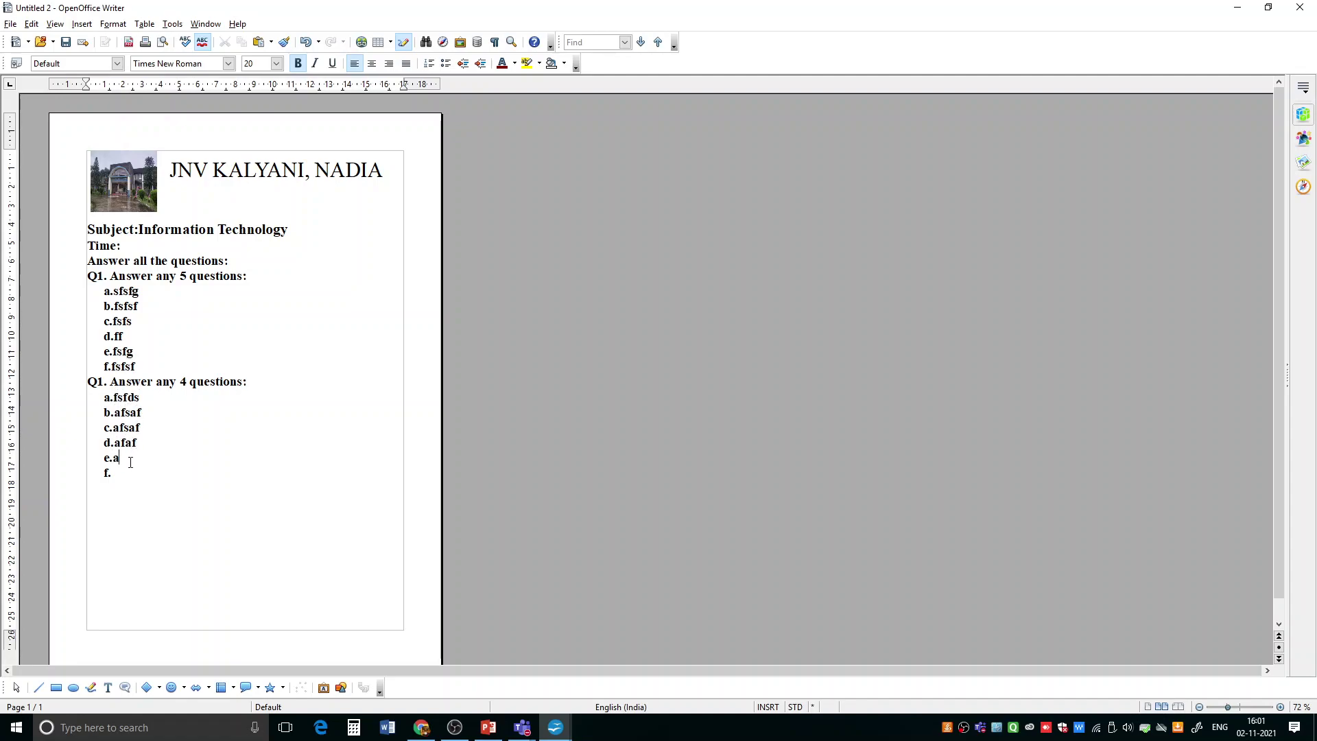
text(afa)
click(118, 473)
text(aafa)
- Enter "2 hrs" as the time and save the document to the Desktop as question10 in ODF text format, then close it
text(2)
text( hrs)
click(10, 24)
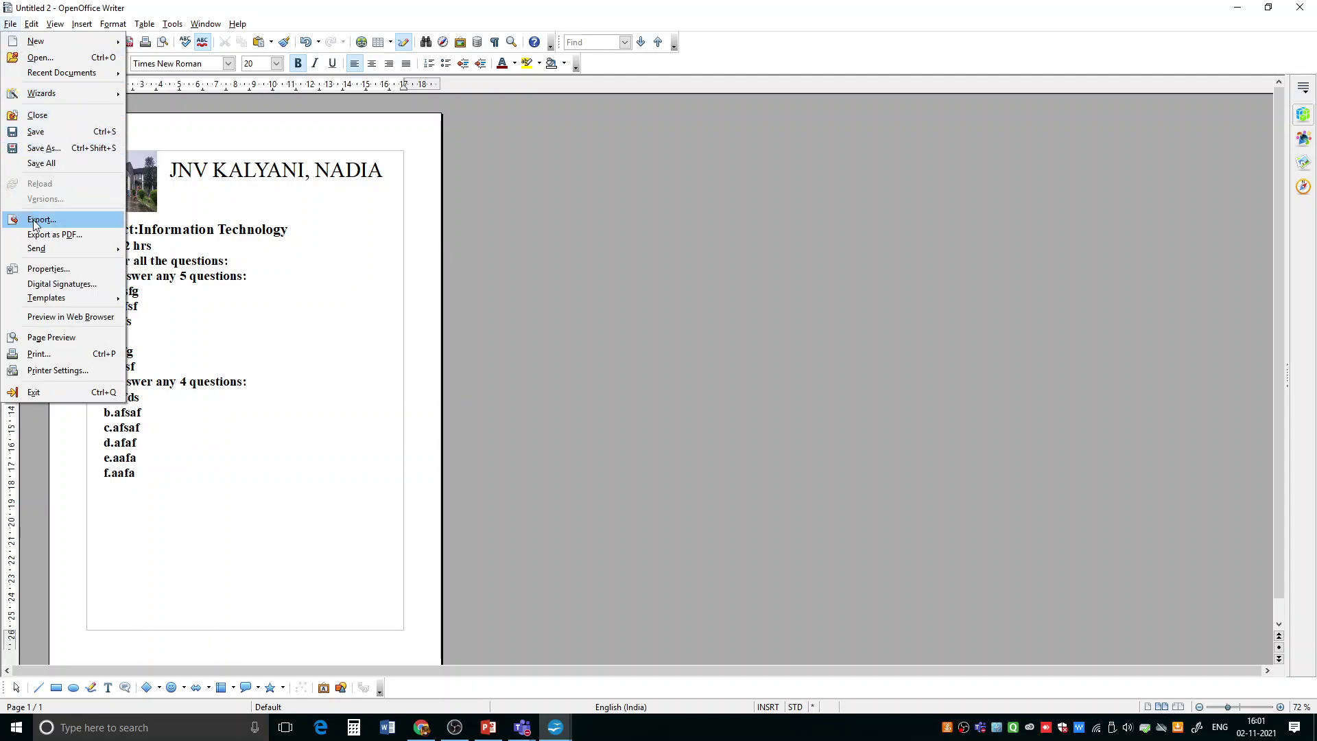
click(47, 150)
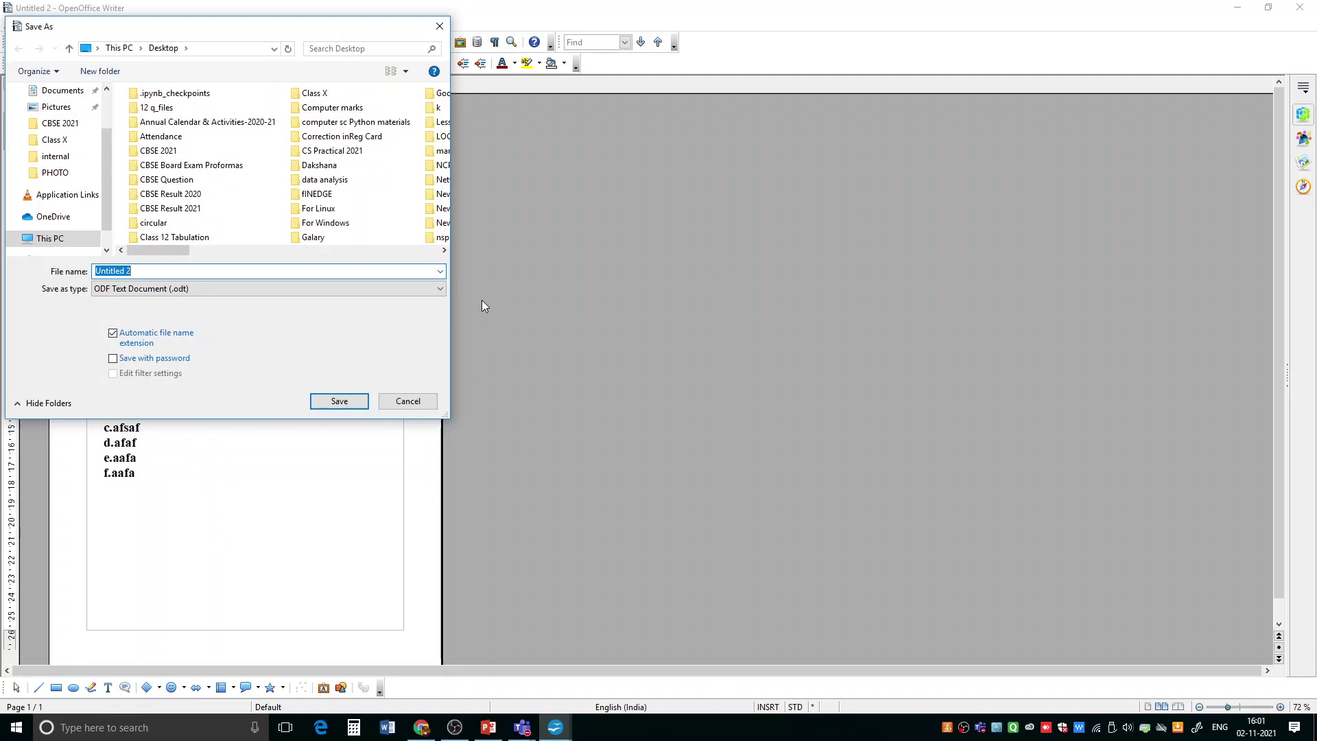
text(question10)
click(340, 401)
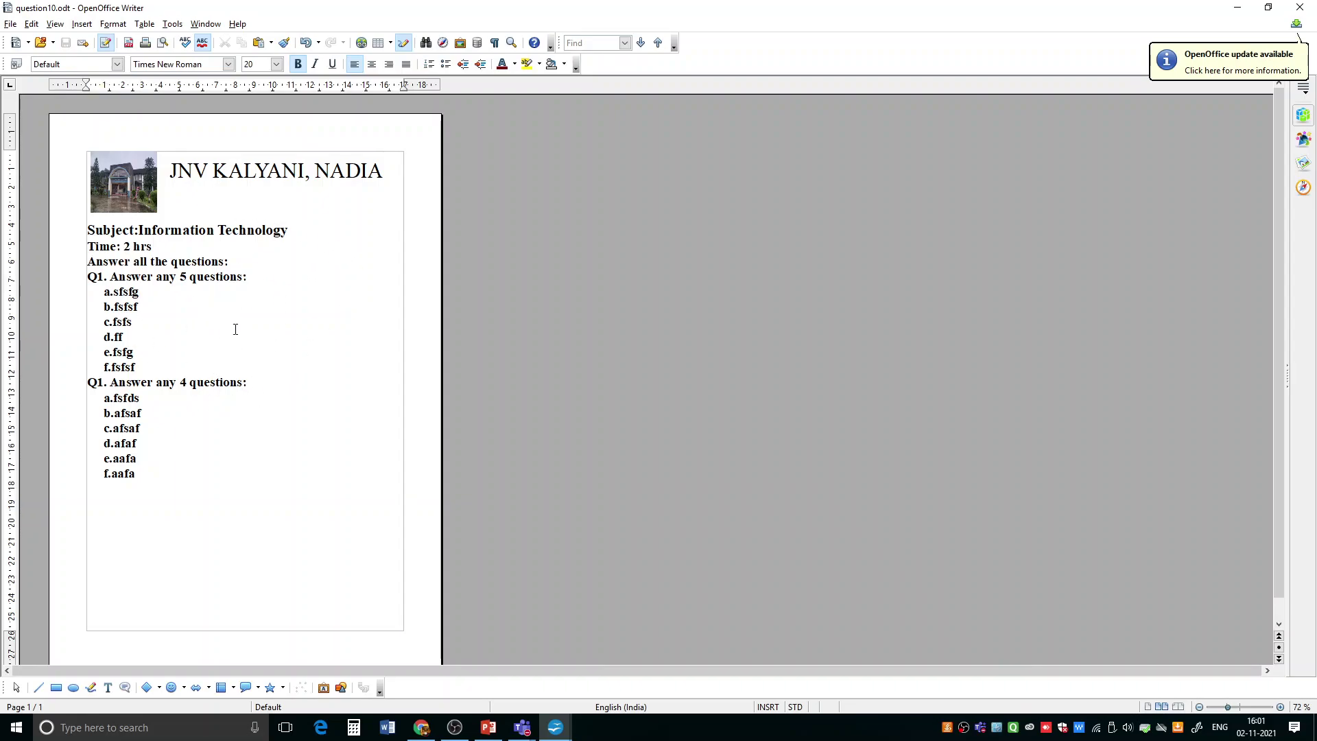
click(1299, 7)
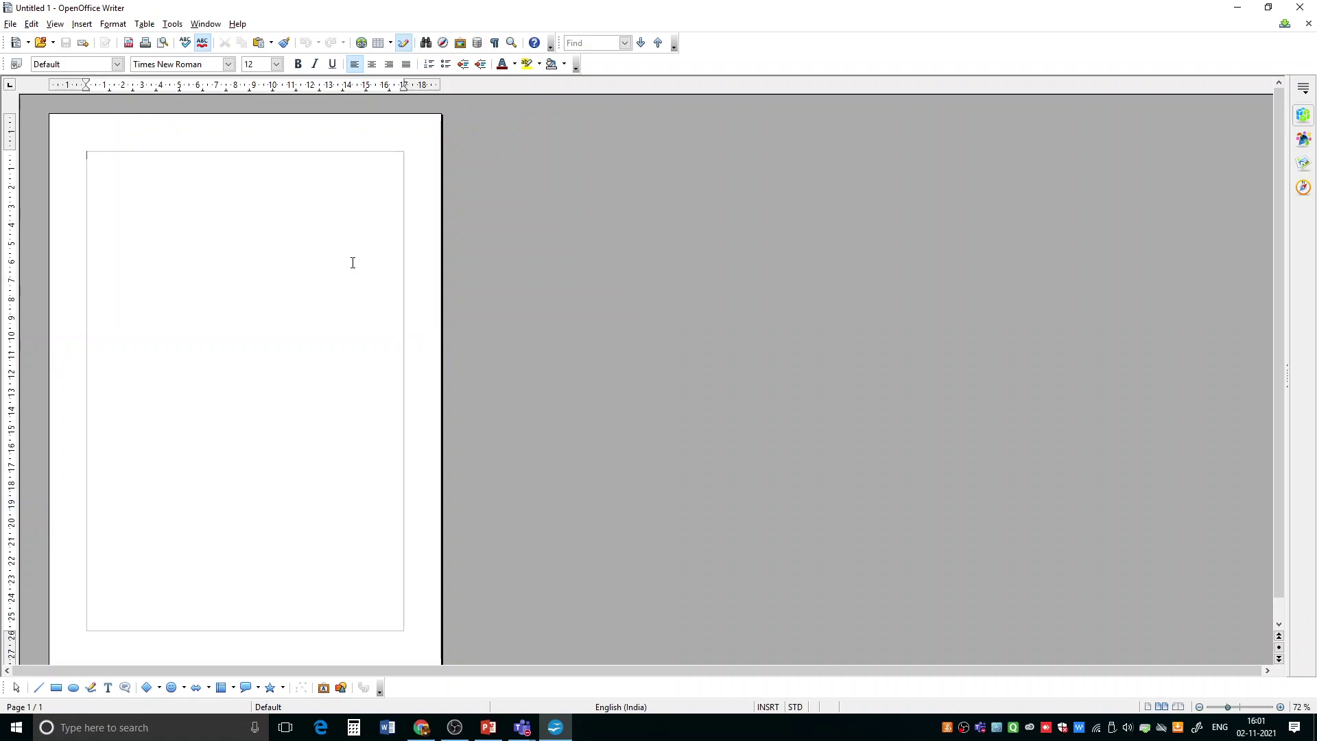
- Open another new document from the "question" template to check its blank layout, then close it
click(11, 25)
mouse_move(38, 42)
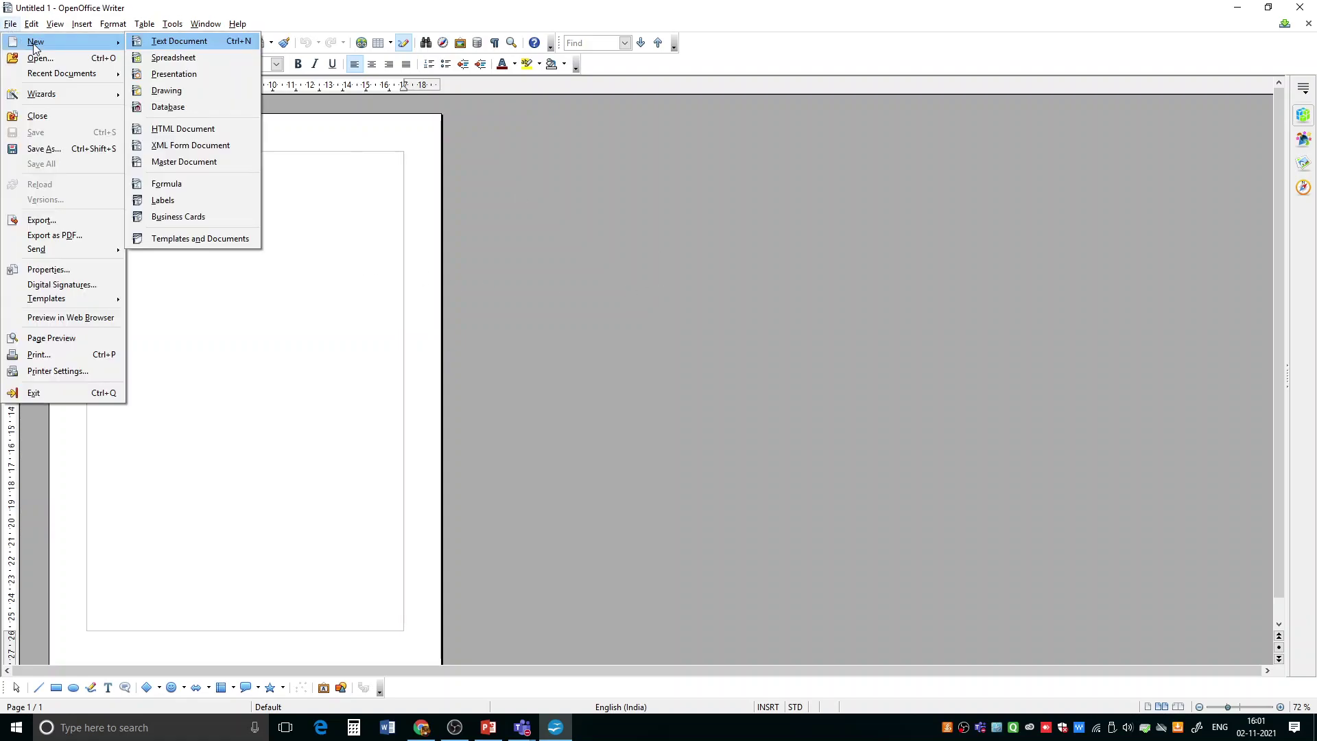
click(177, 240)
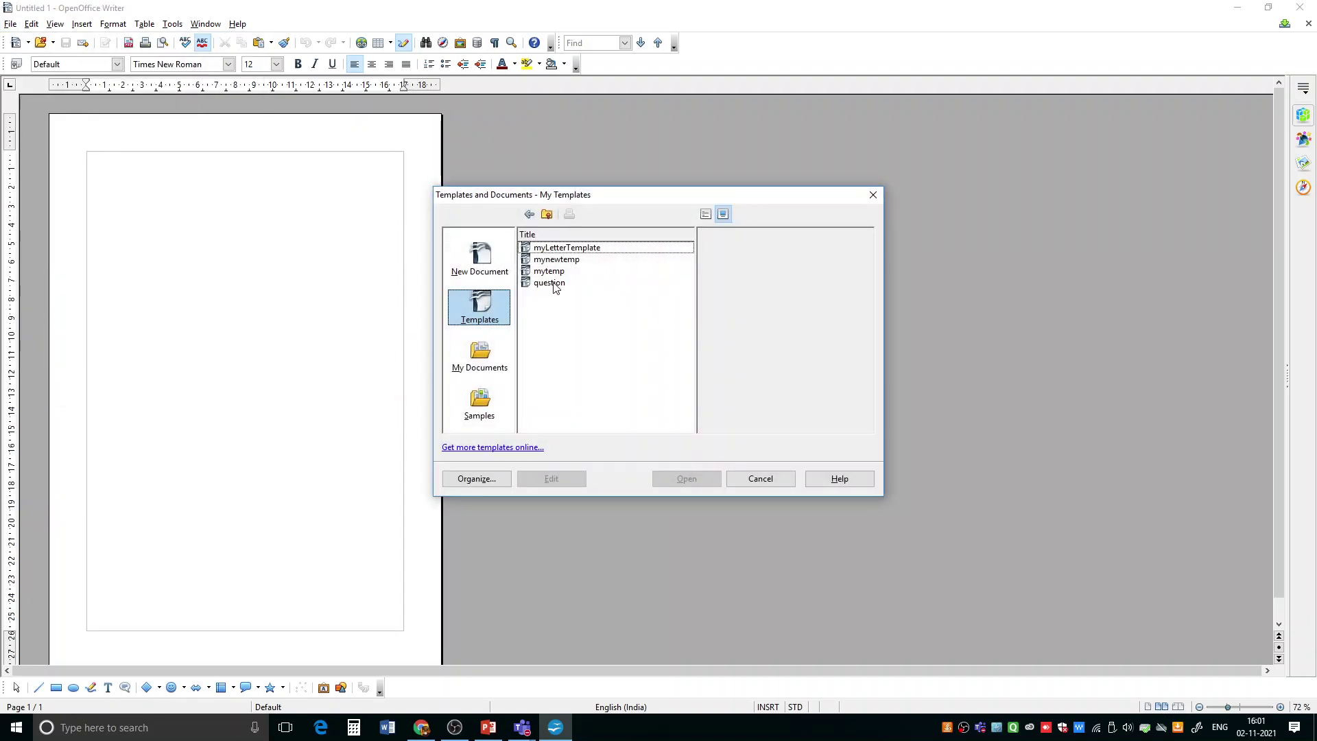
double_click(549, 282)
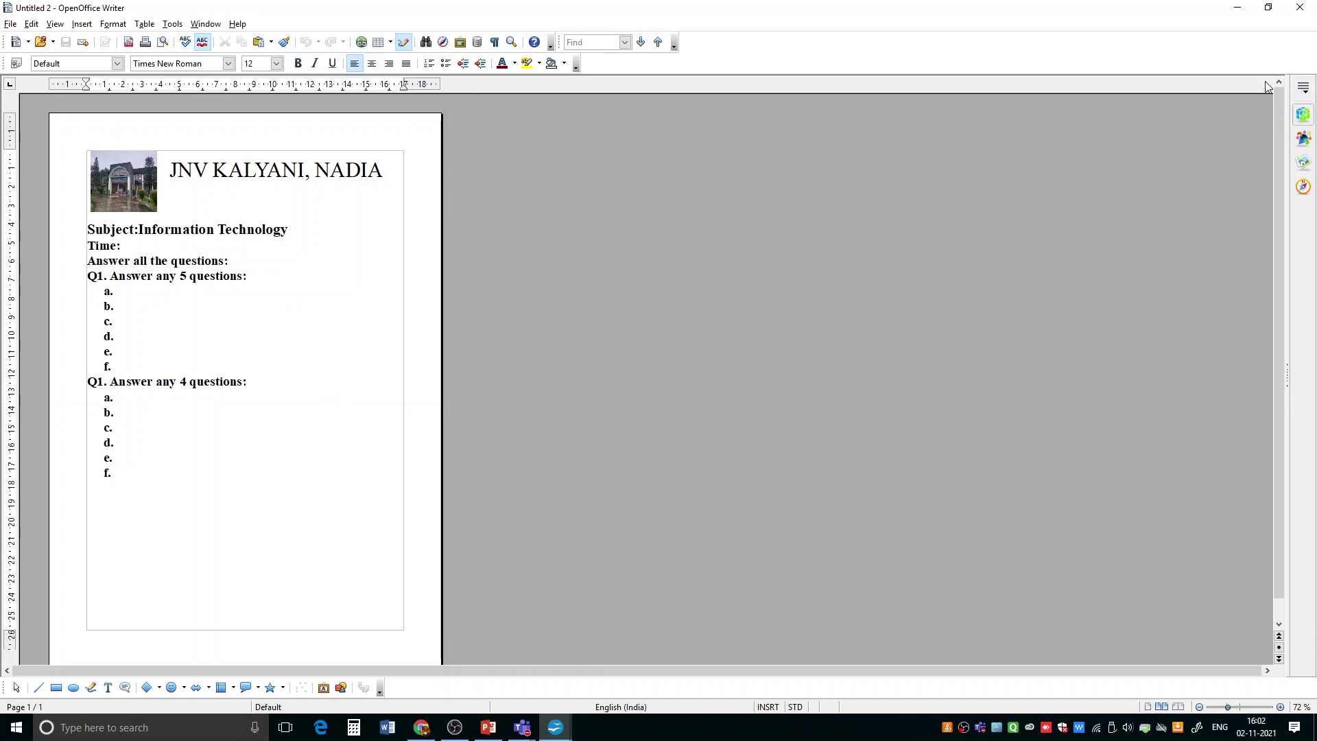
click(1299, 7)
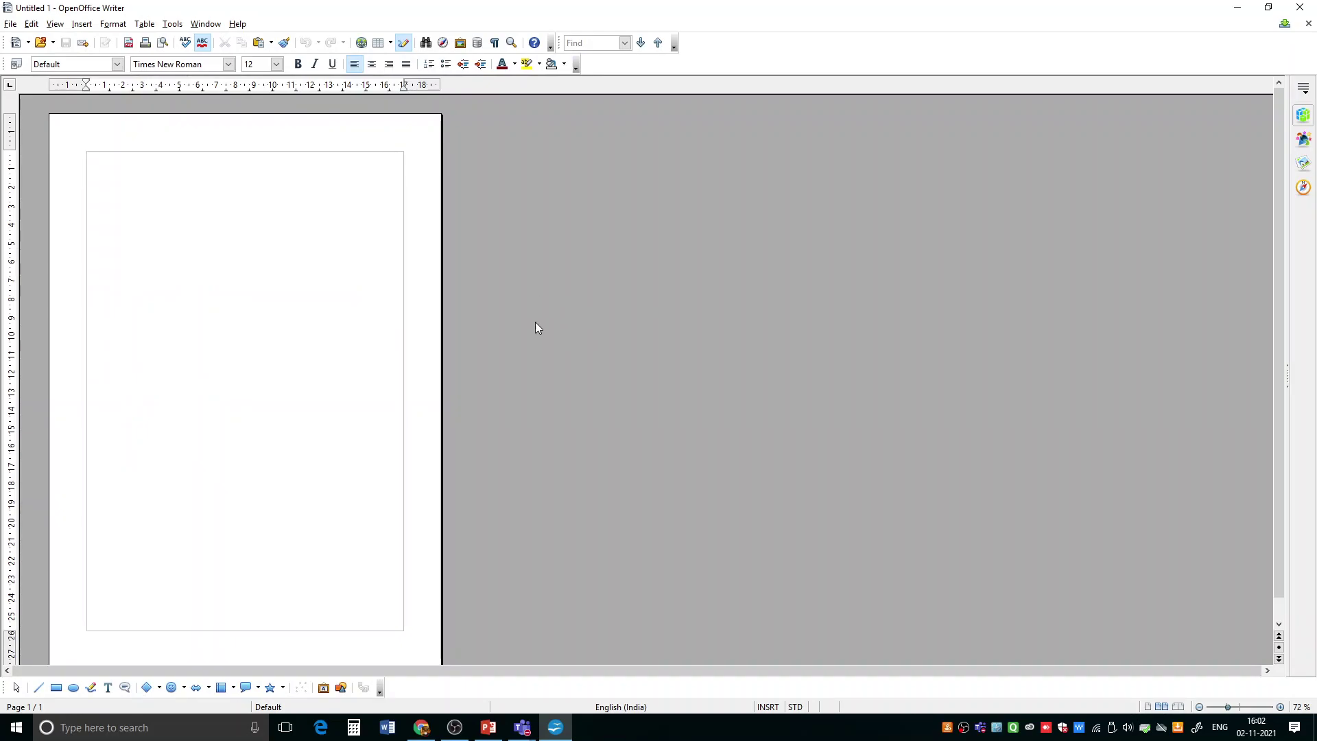
- Review the template topics slide in PowerPoint, and replace the open Writer document with a new blank text document
click(488, 727)
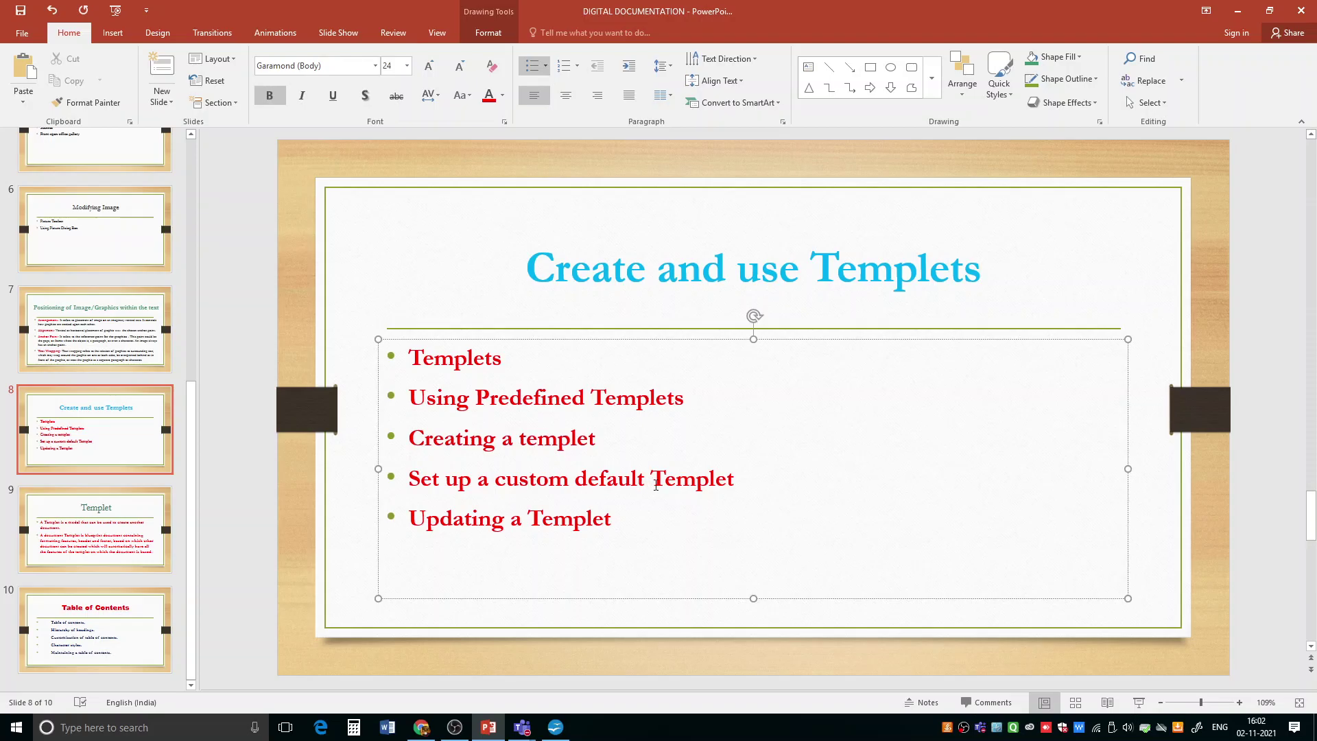
click(558, 724)
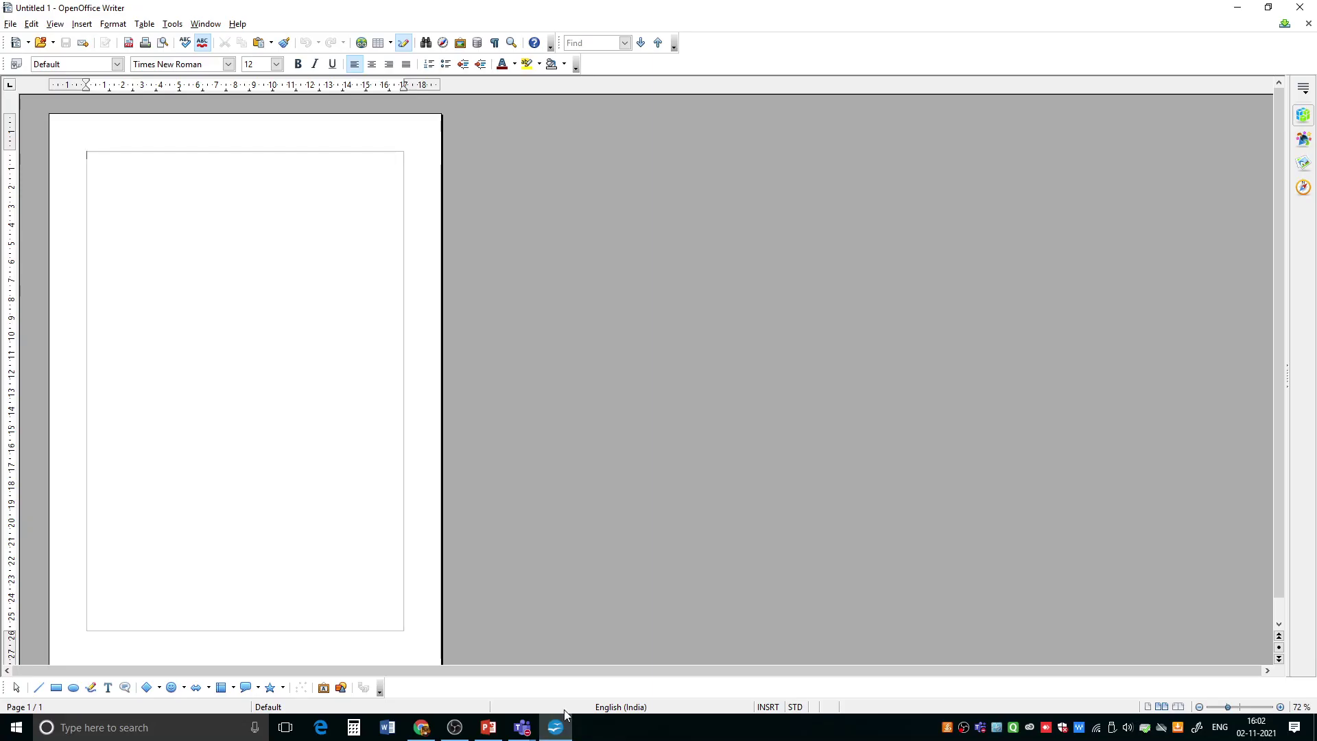
click(1308, 25)
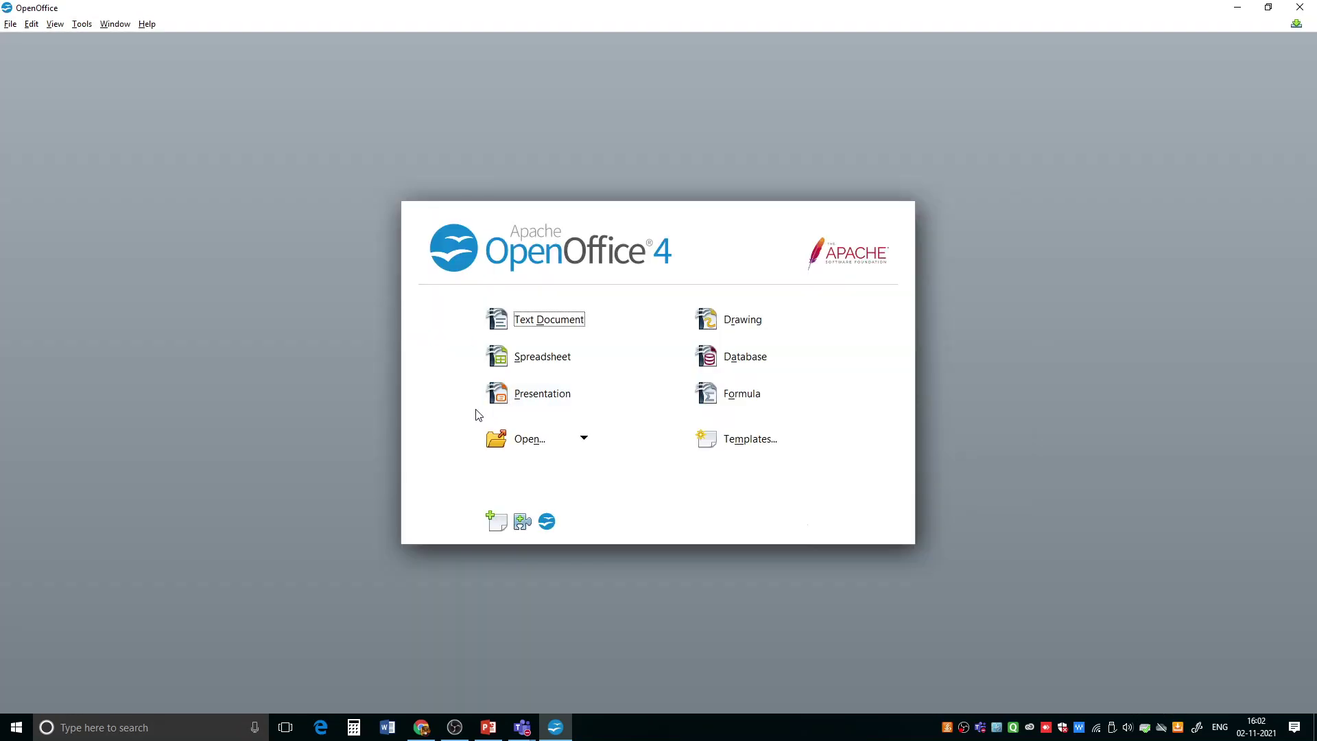
click(552, 320)
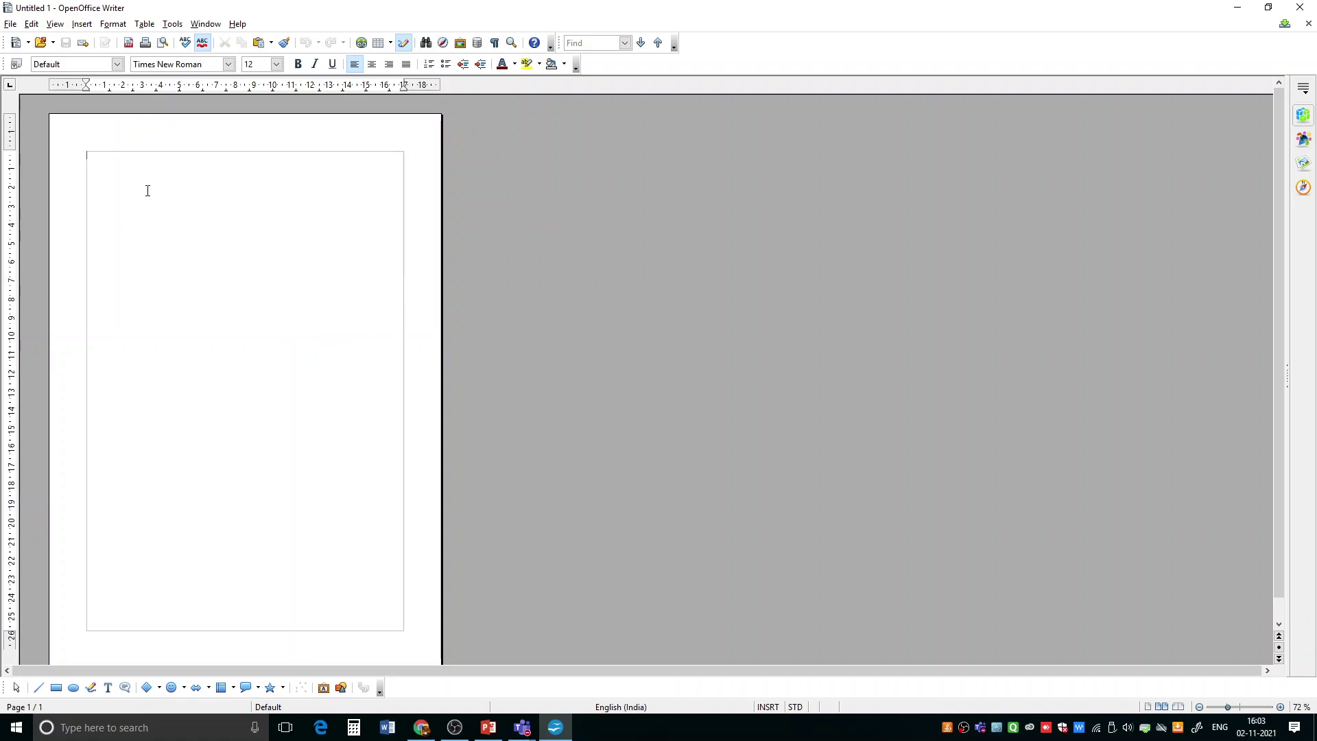
- Set the "question" template from My Templates as the default template in Template Management, and close the dialog
click(11, 24)
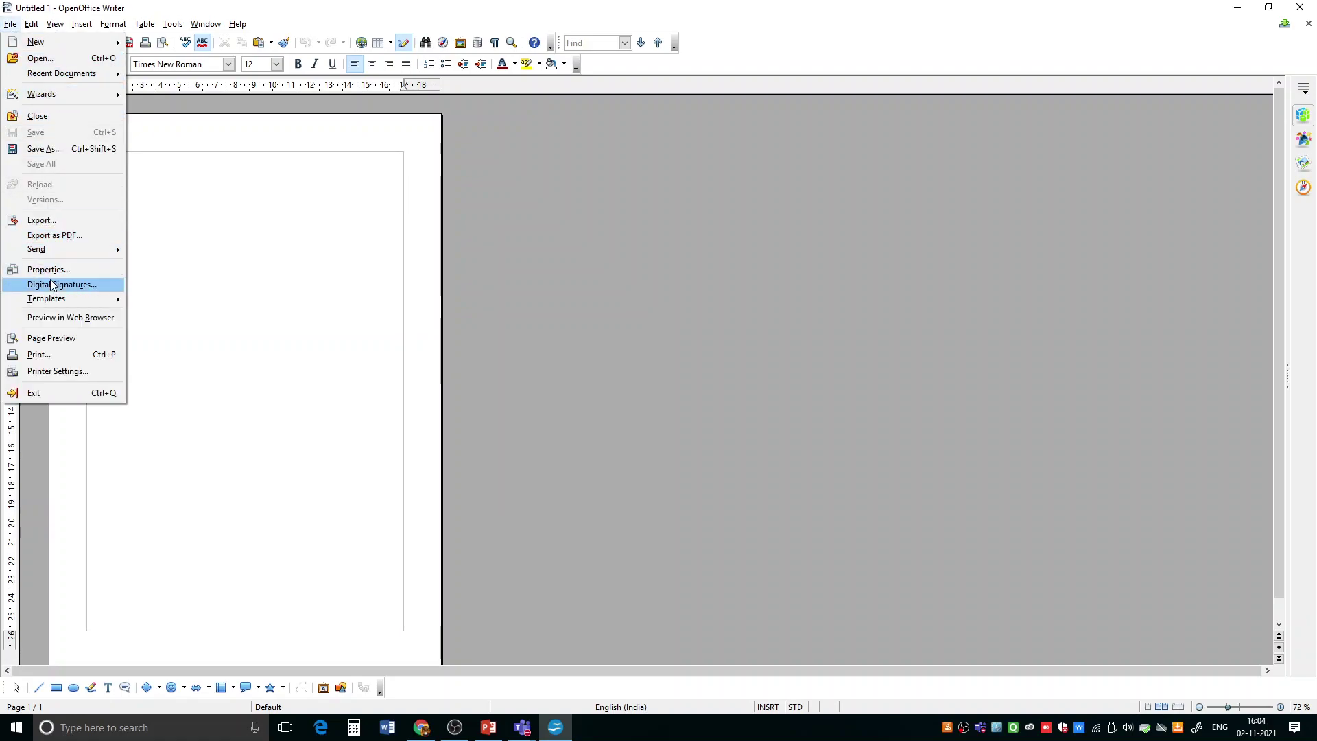
mouse_move(56, 302)
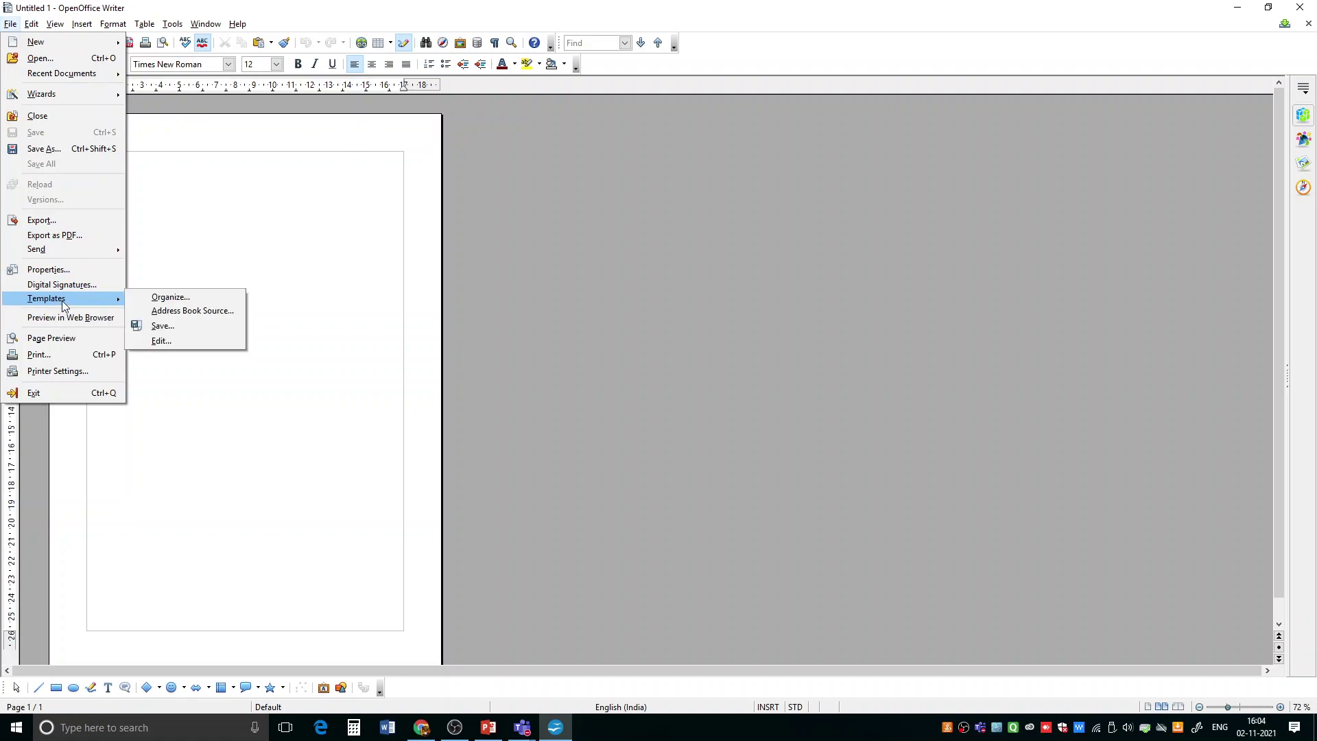
click(171, 301)
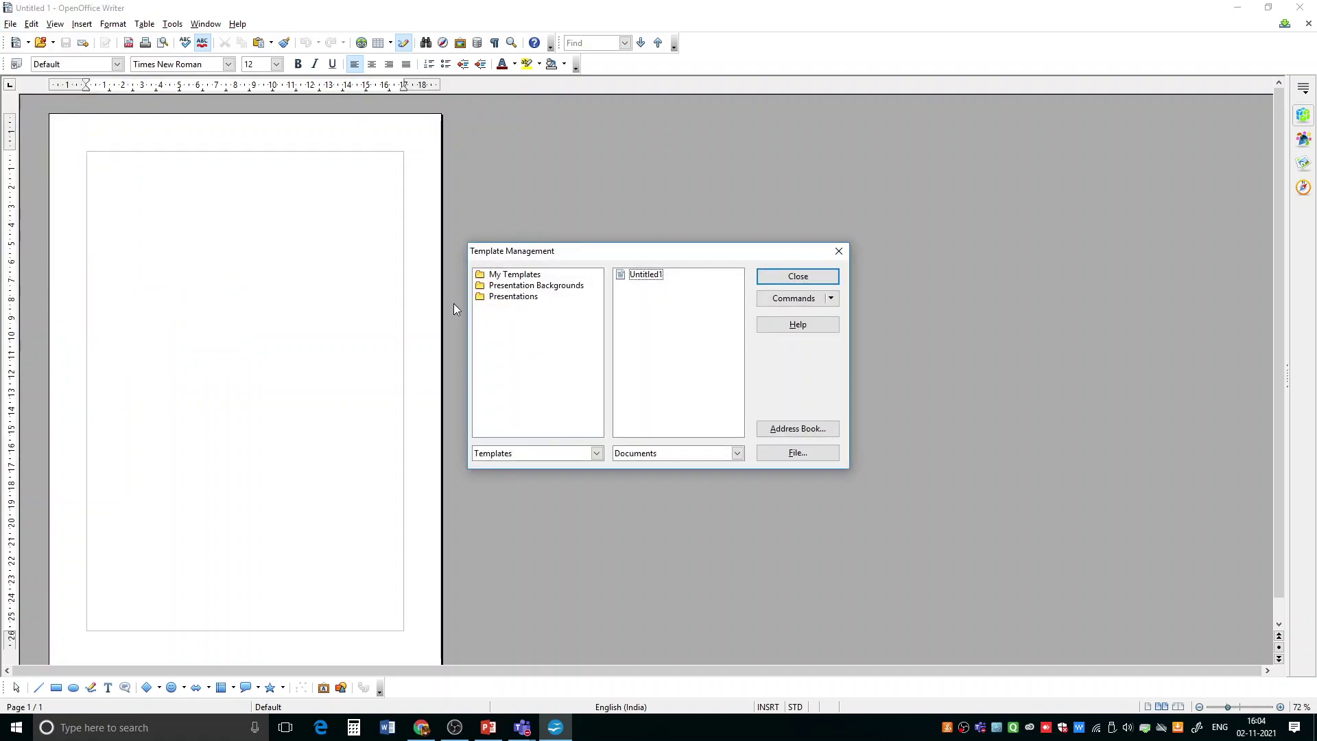
click(503, 277)
double_click(502, 277)
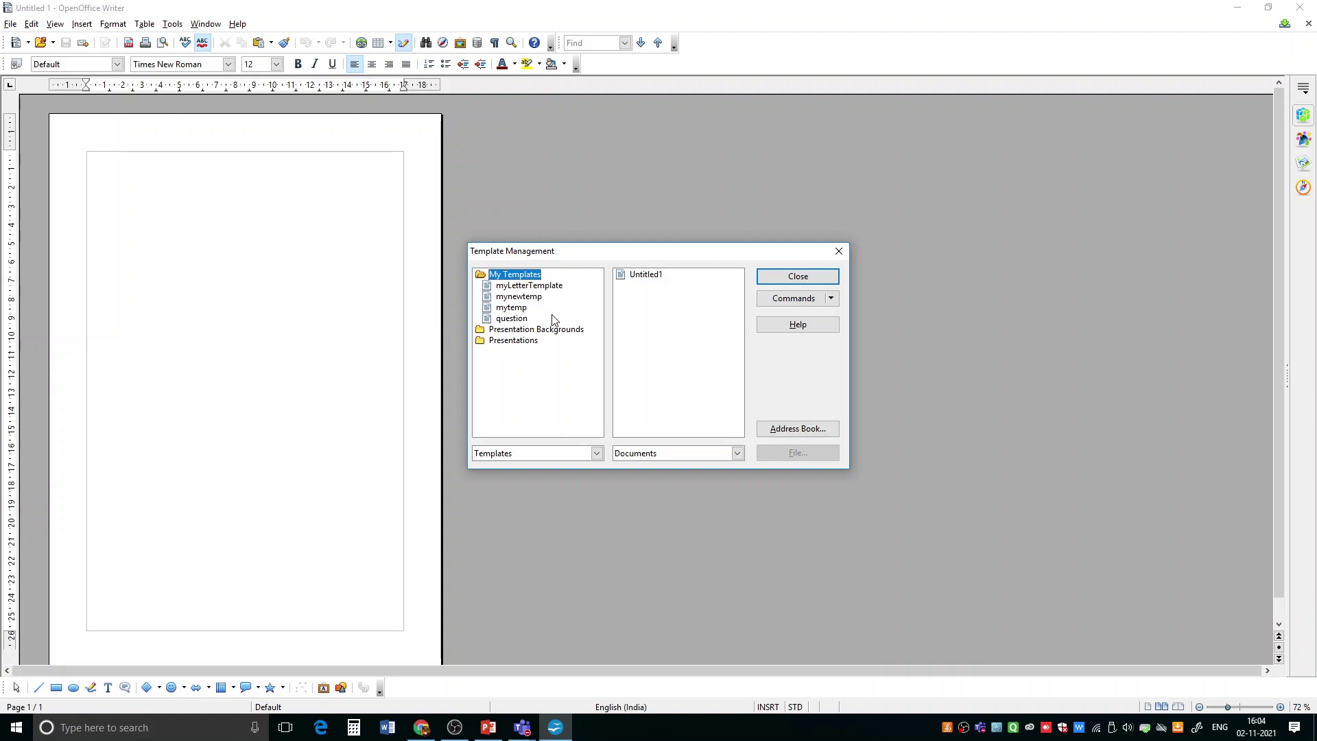
click(511, 319)
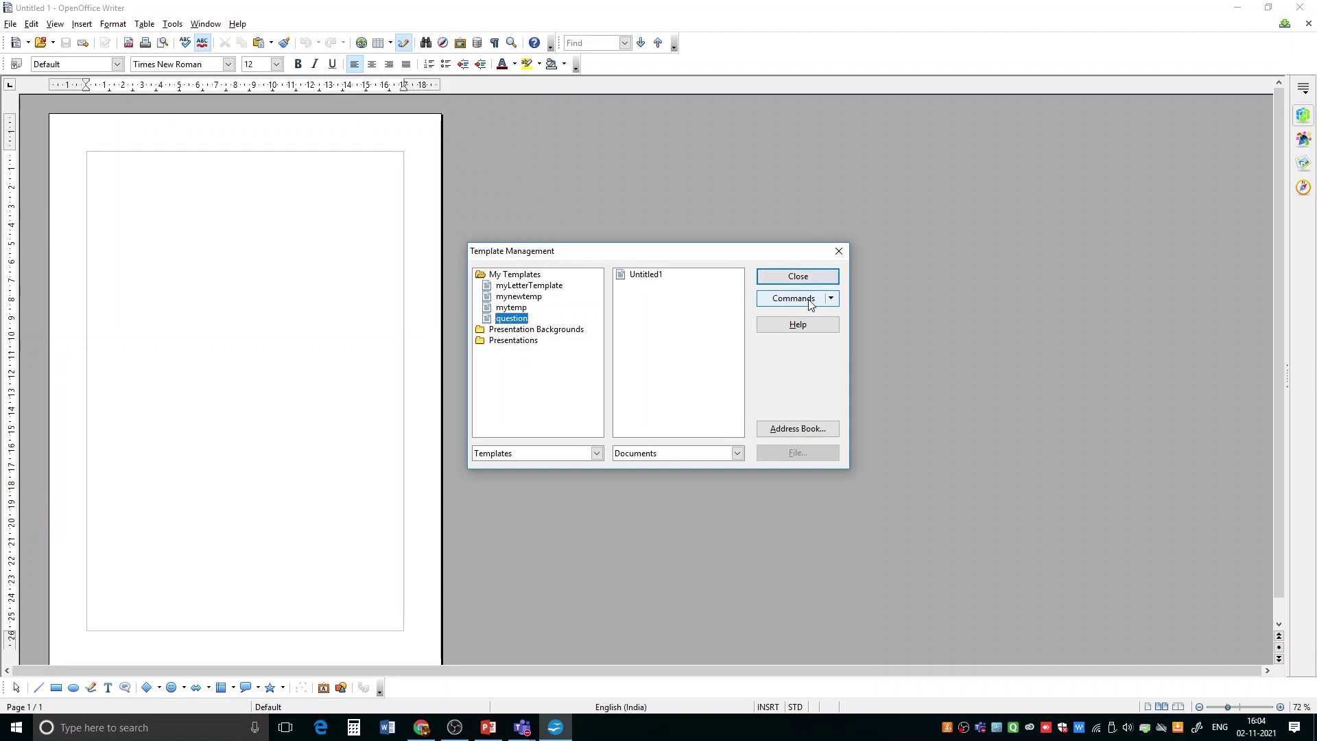
click(831, 298)
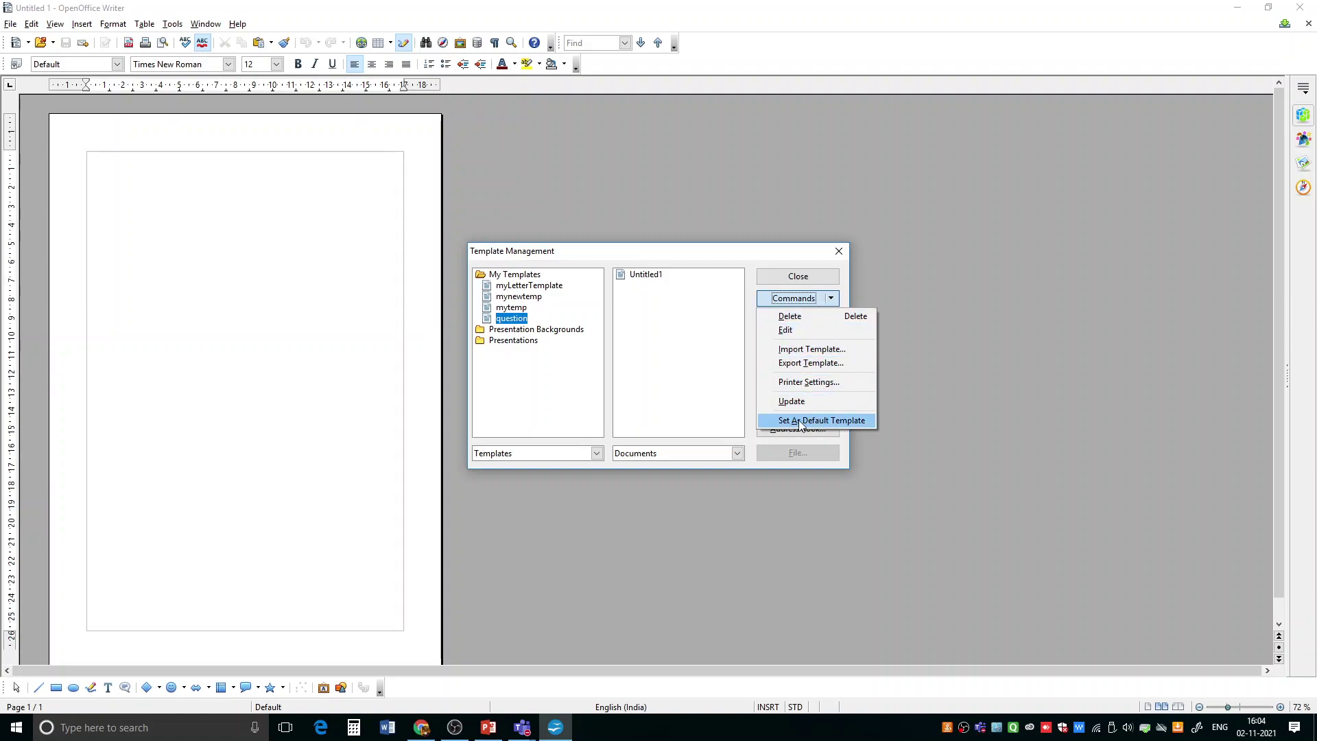
click(838, 419)
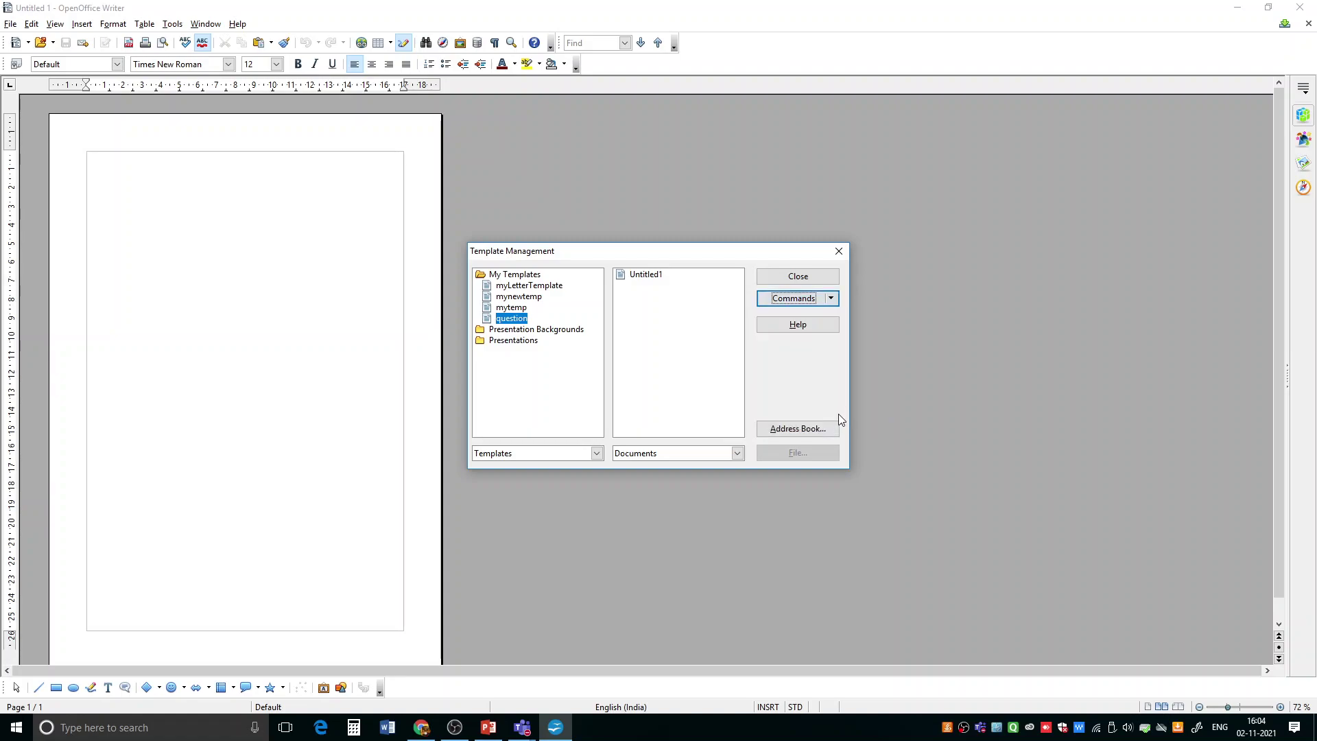
click(799, 277)
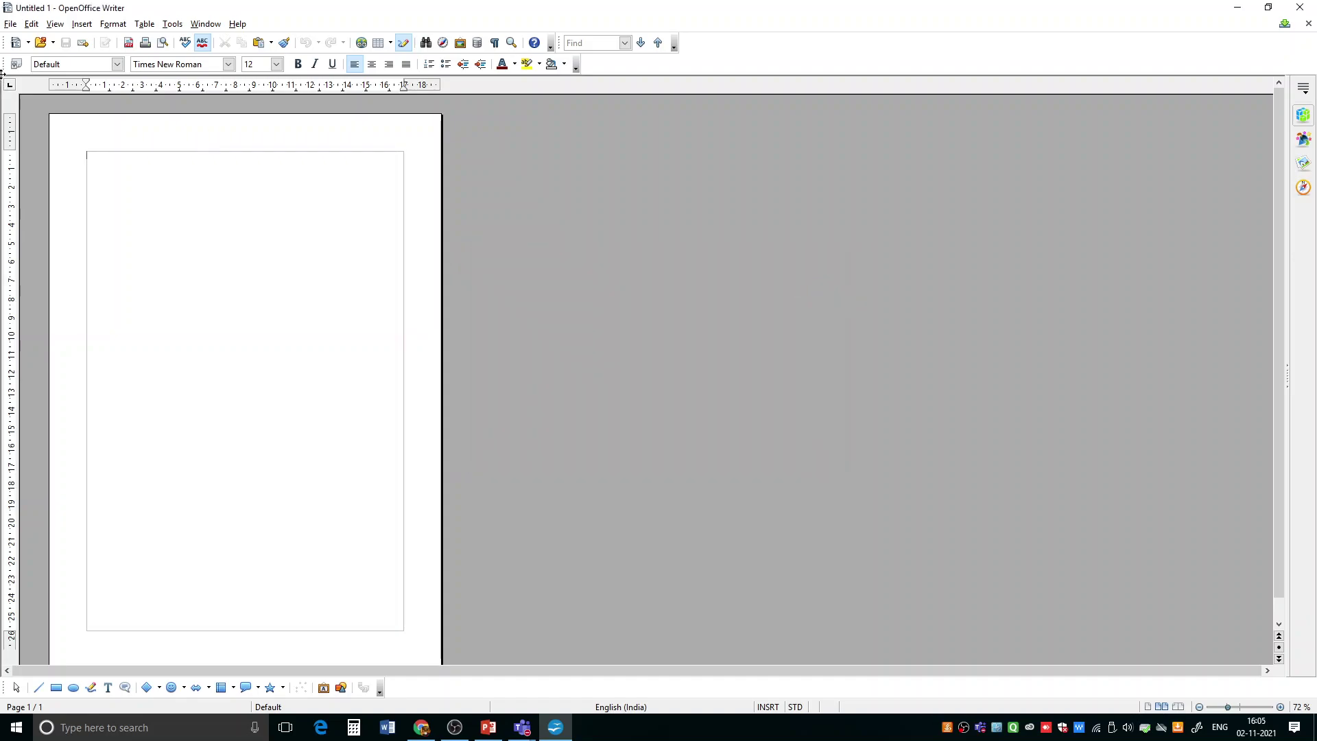
- Create a new text document to check which layout the default template gives
click(11, 23)
mouse_move(36, 42)
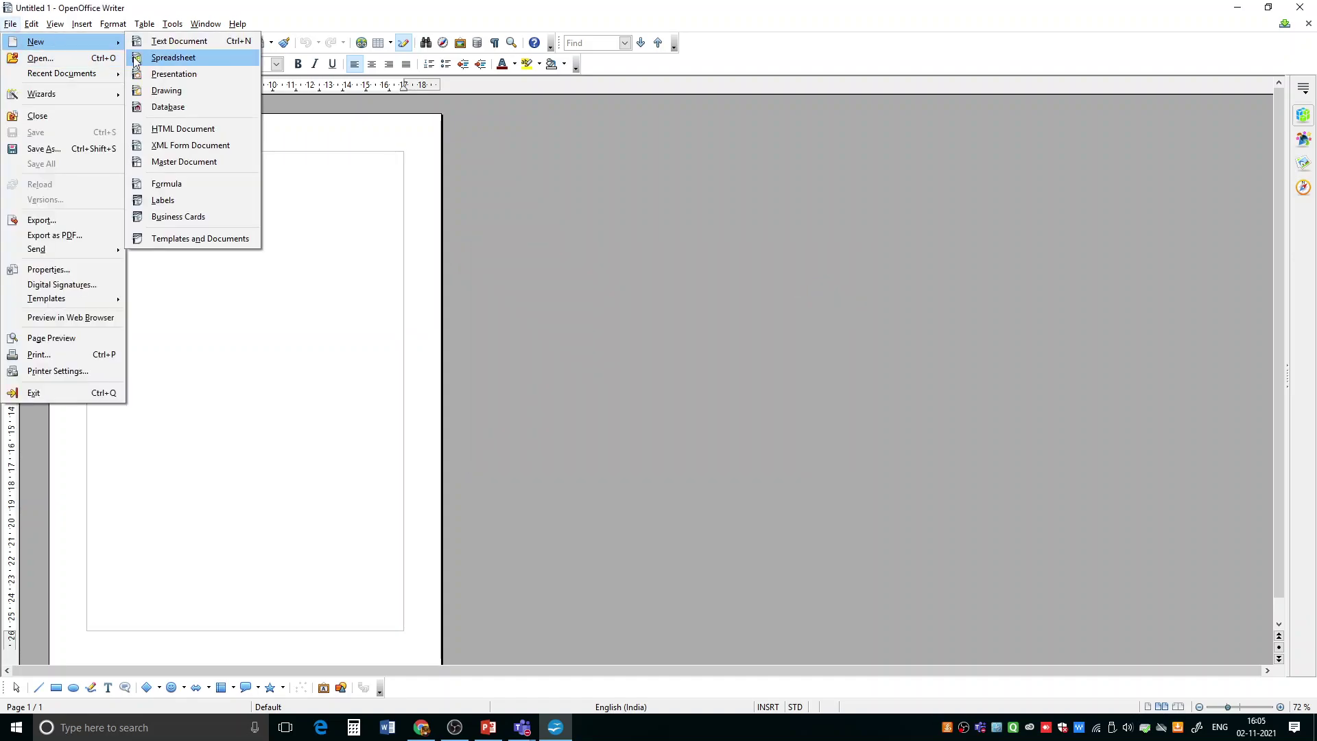
click(164, 41)
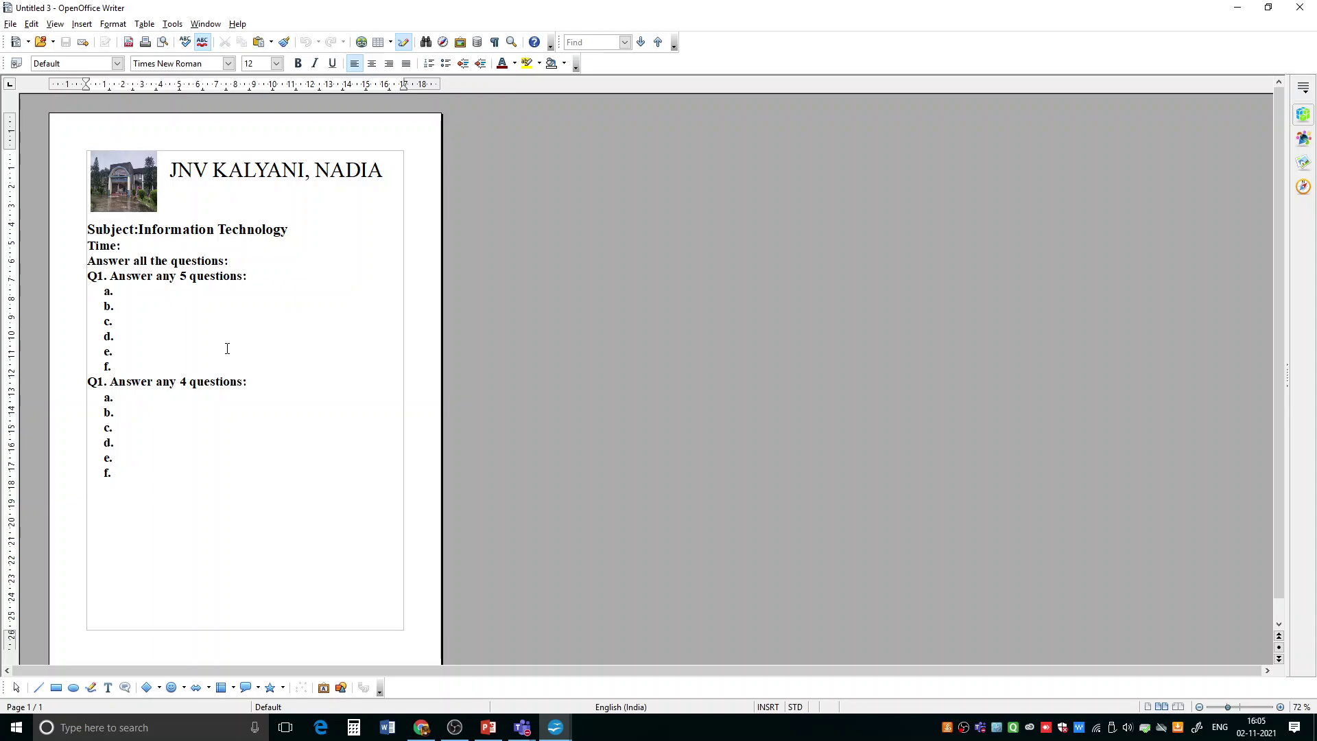
- Close the open Writer documents and relaunch OpenOffice from the desktop with a new text document
click(1300, 7)
click(1299, 7)
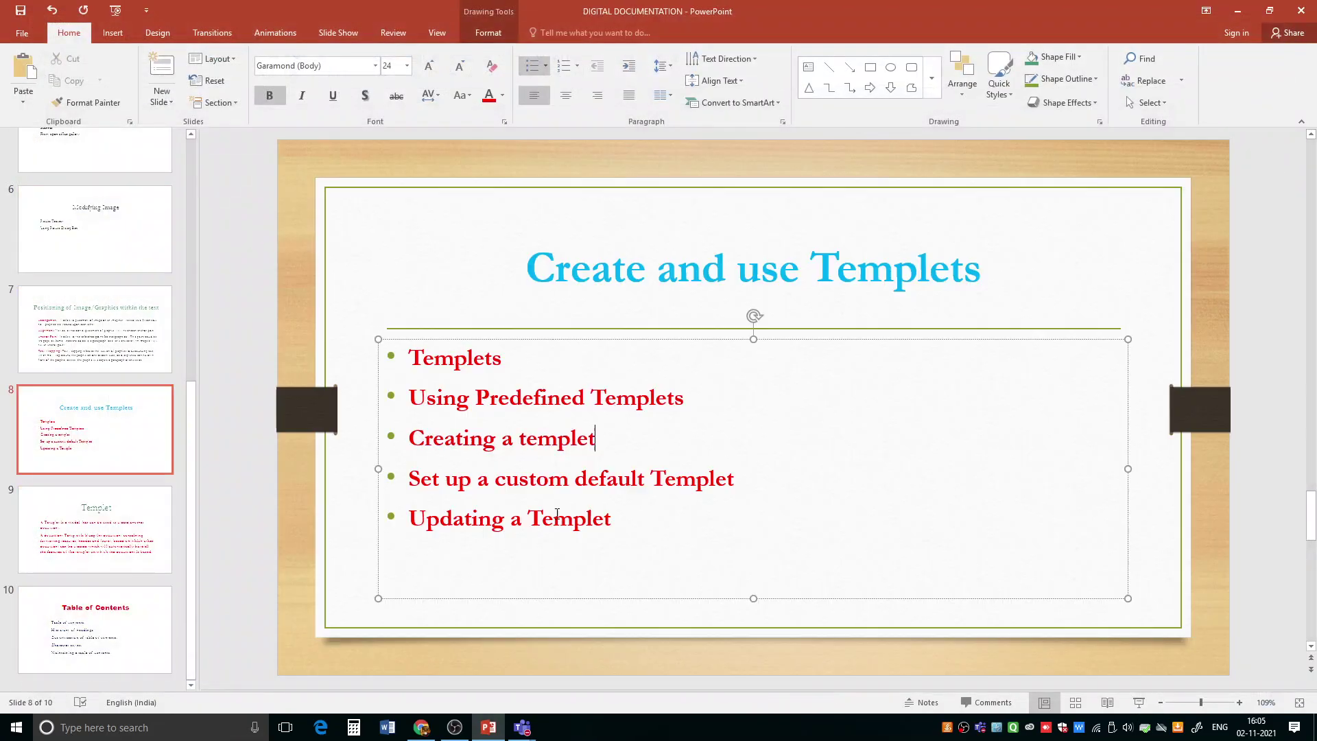
click(1236, 11)
double_click(31, 659)
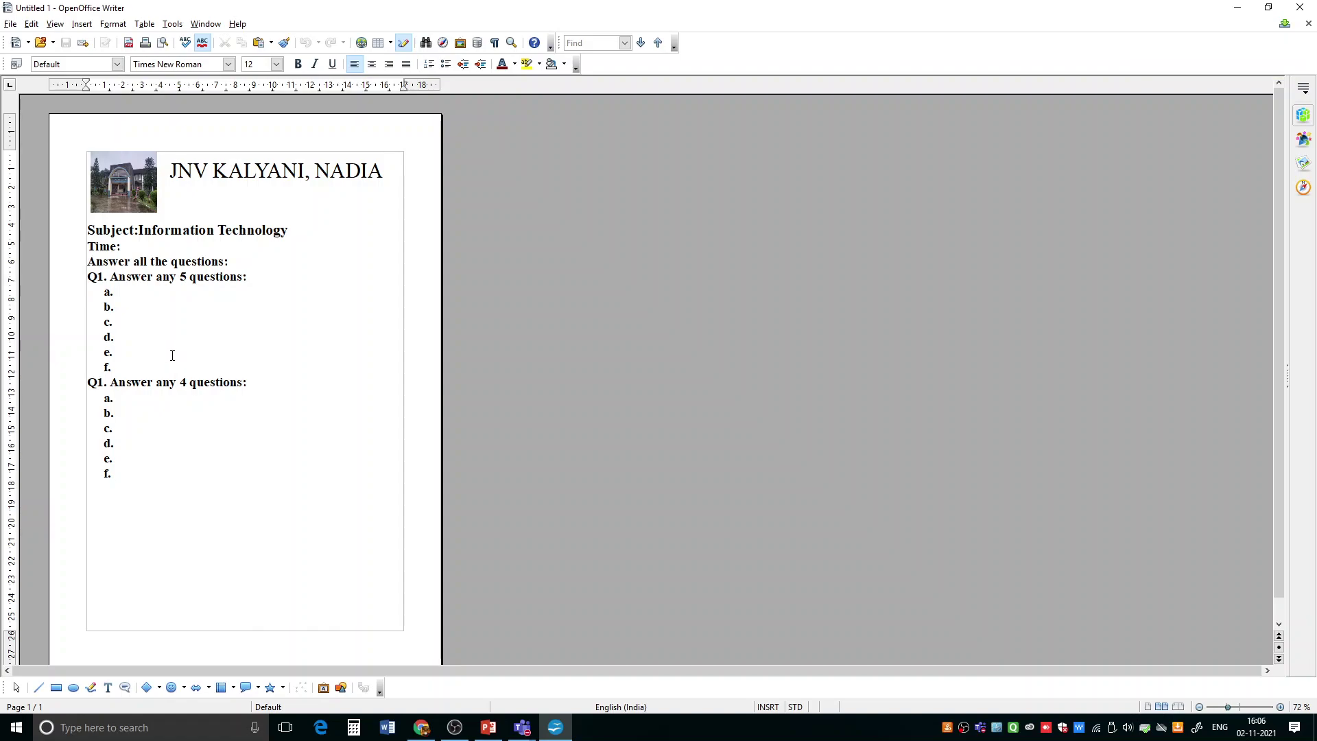
- Reset the default template for text documents in Template Management, and close the dialog
click(12, 25)
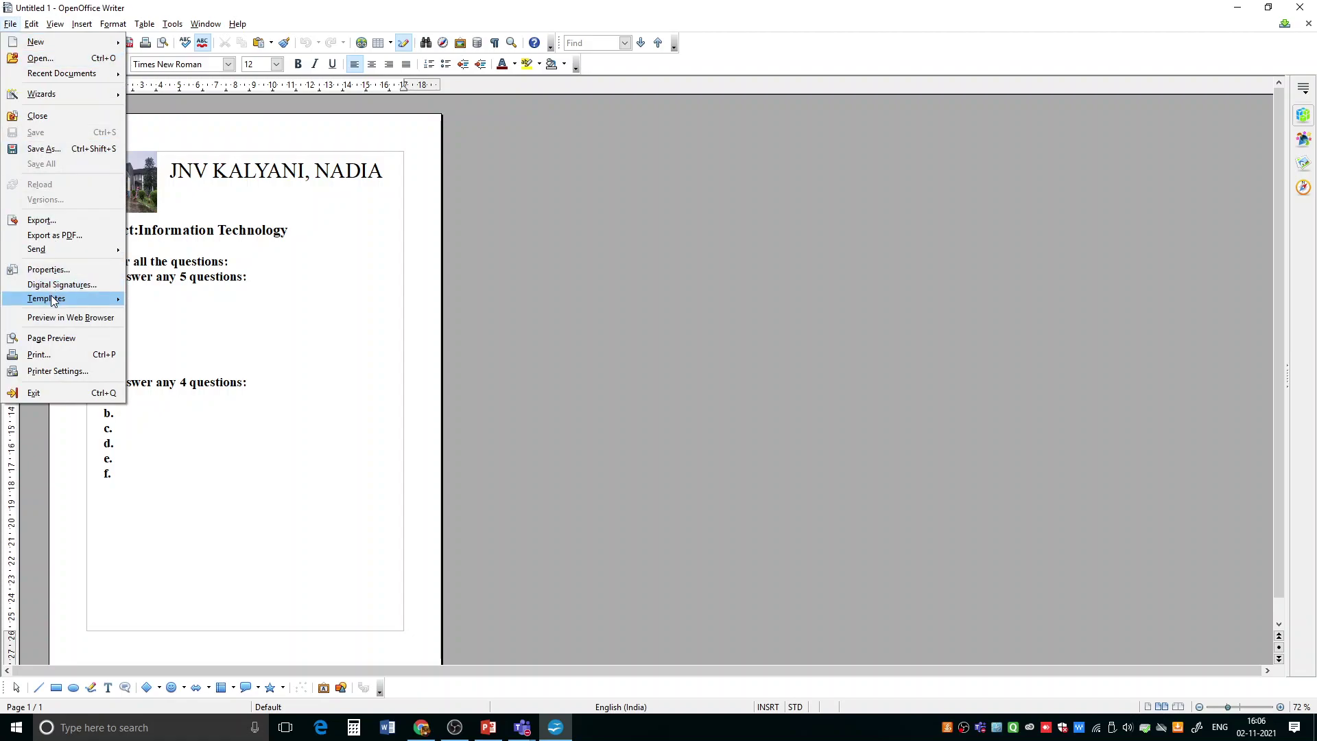
mouse_move(53, 300)
click(157, 299)
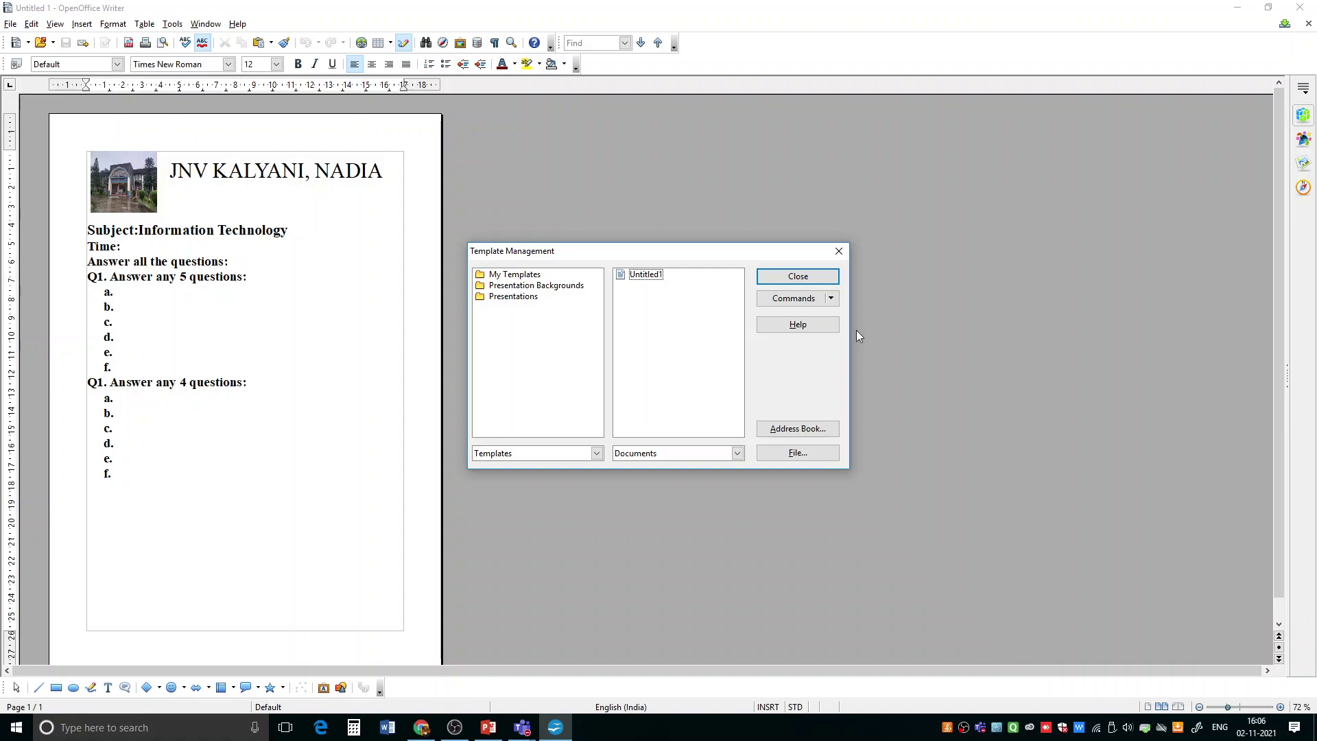
click(831, 299)
click(831, 299)
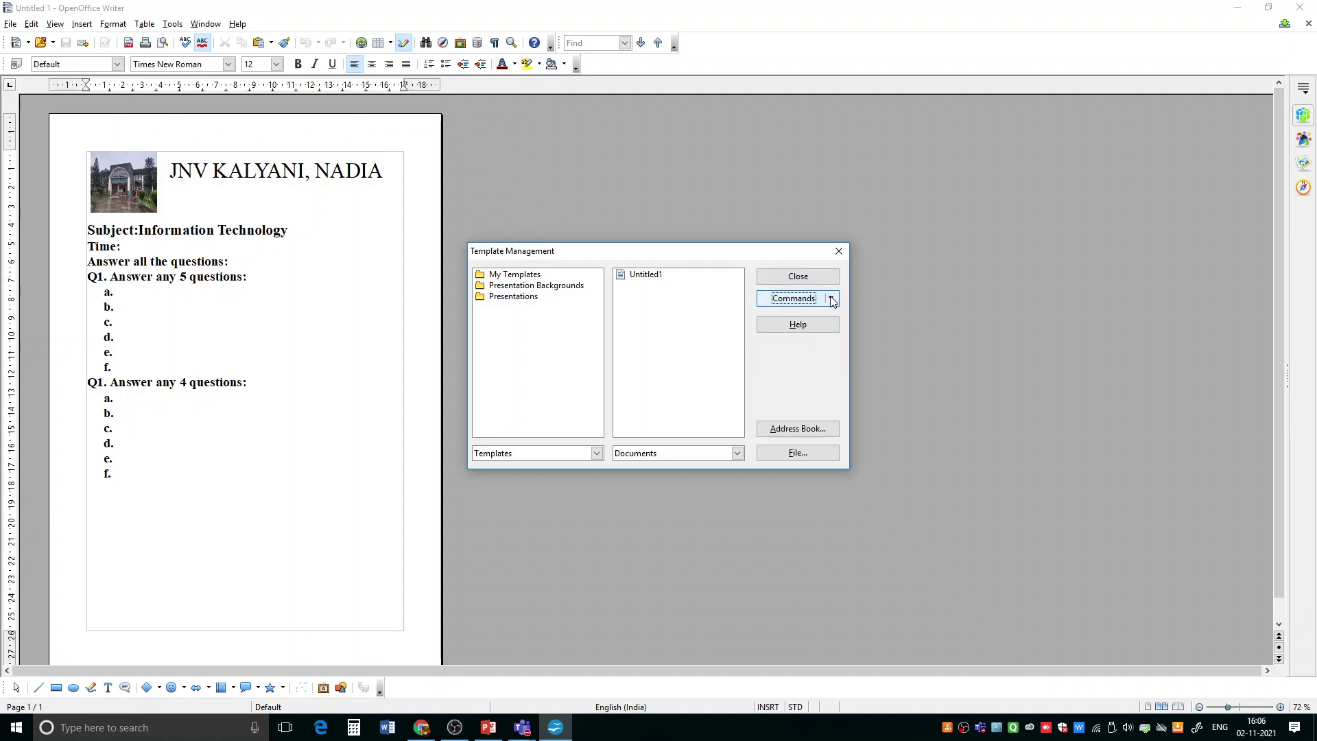
double_click(526, 276)
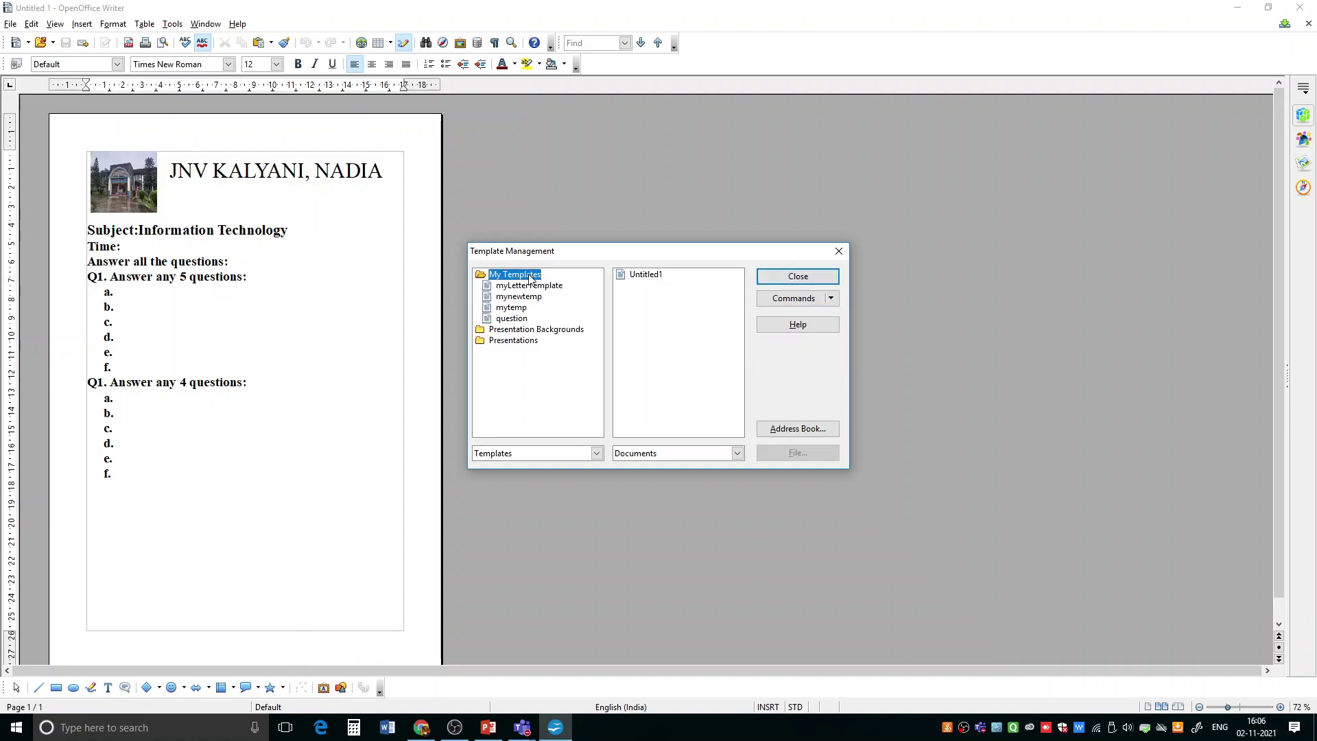
click(831, 299)
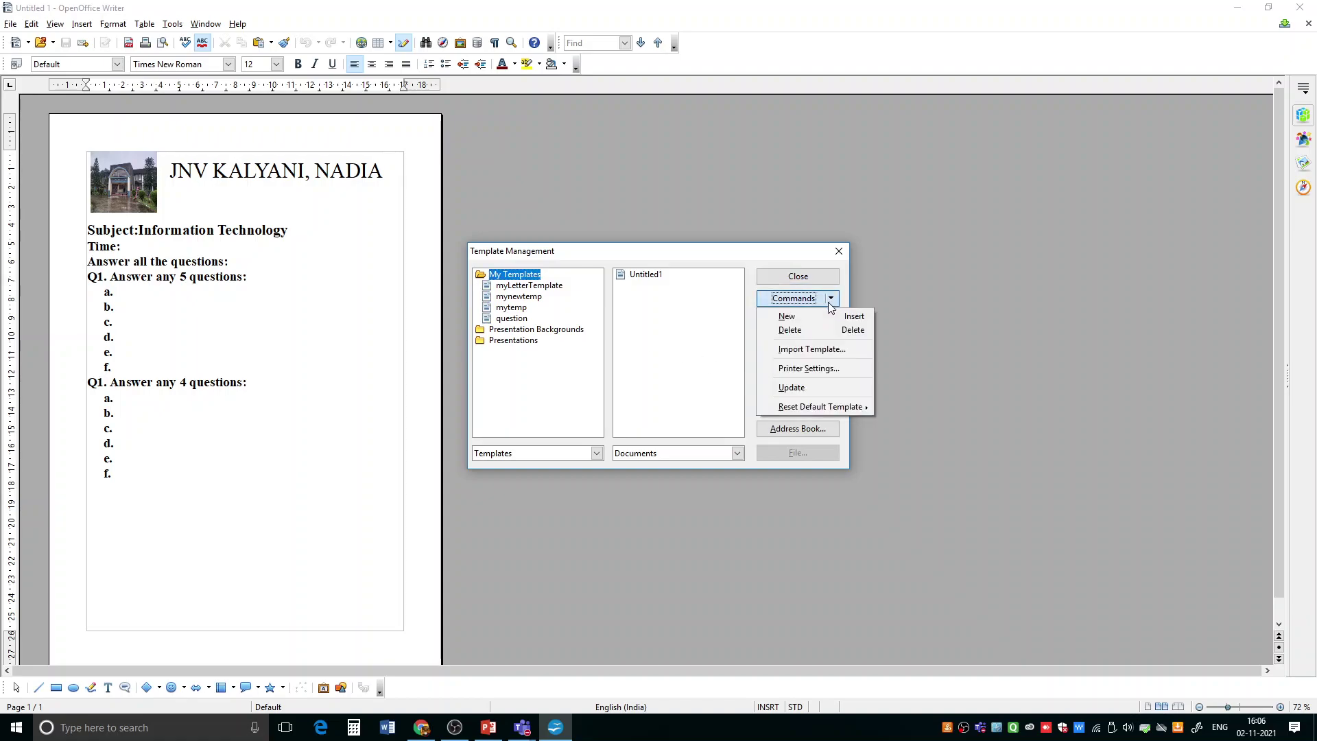
click(525, 322)
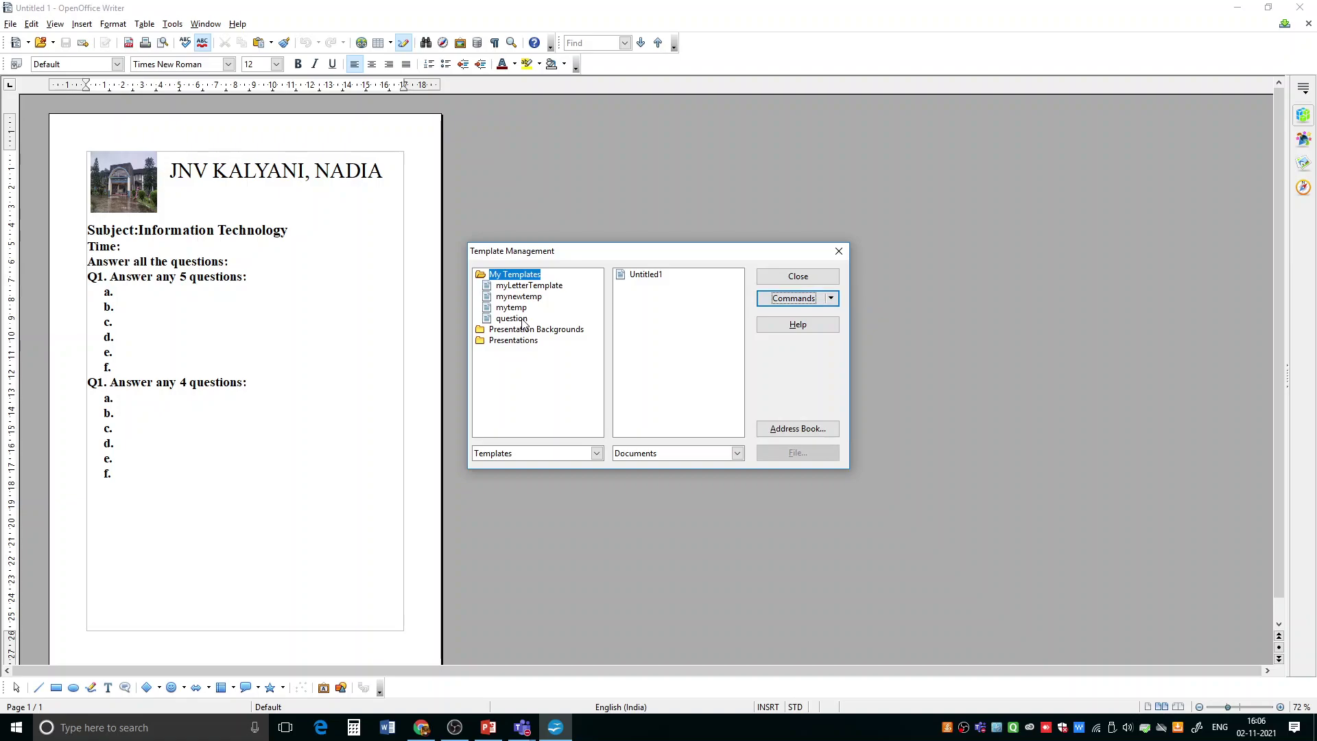
click(512, 319)
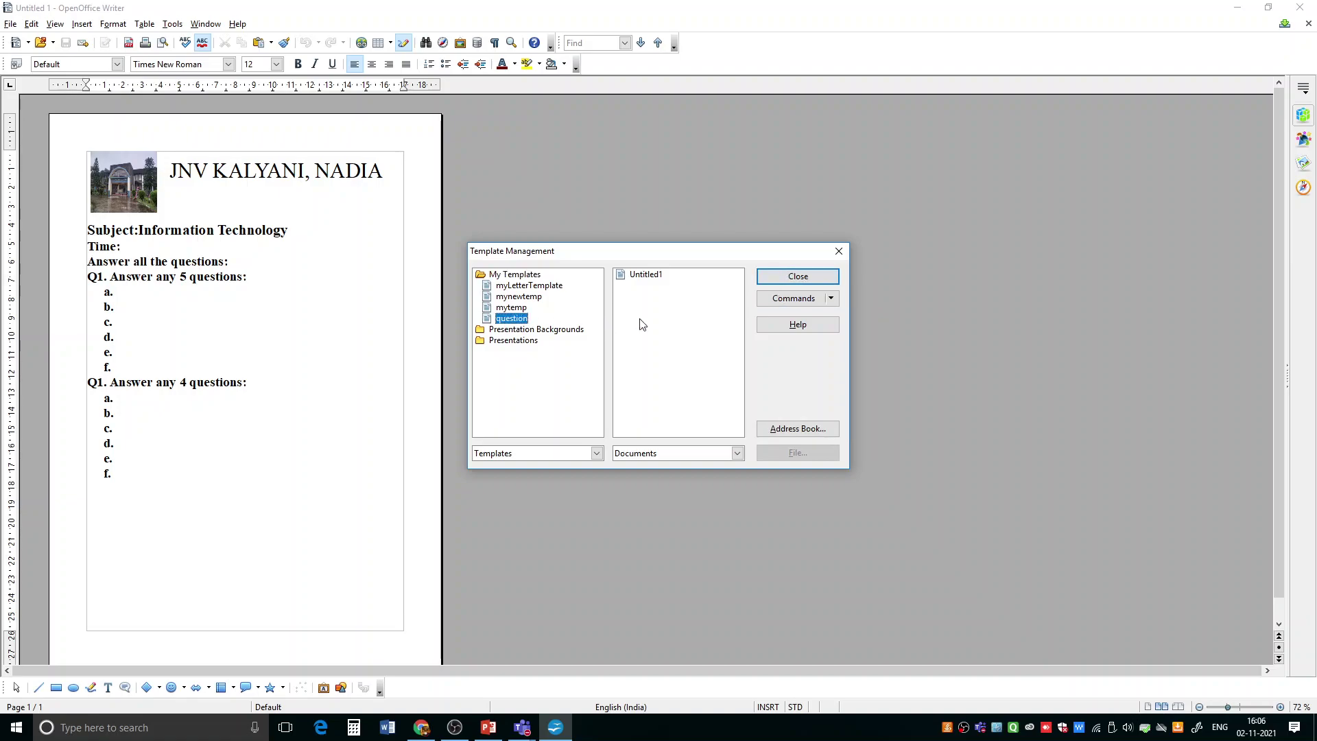
click(829, 299)
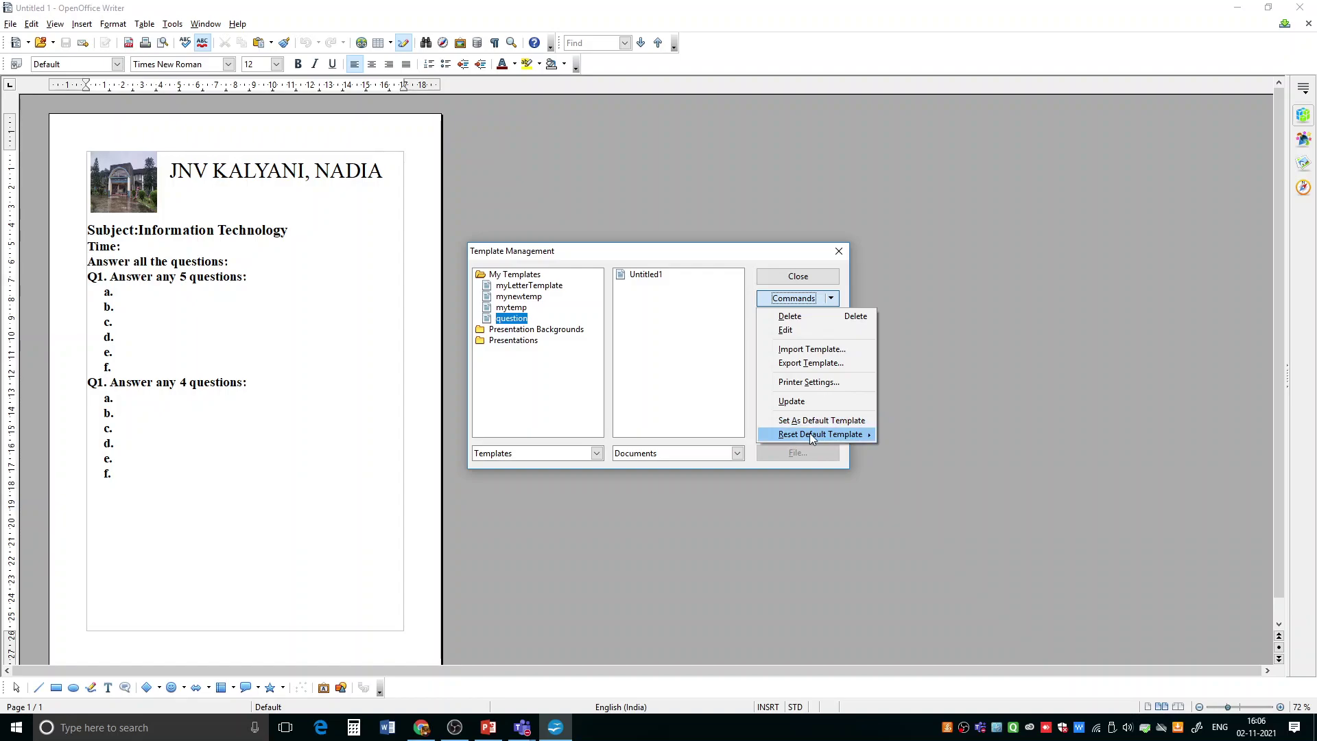
mouse_move(803, 437)
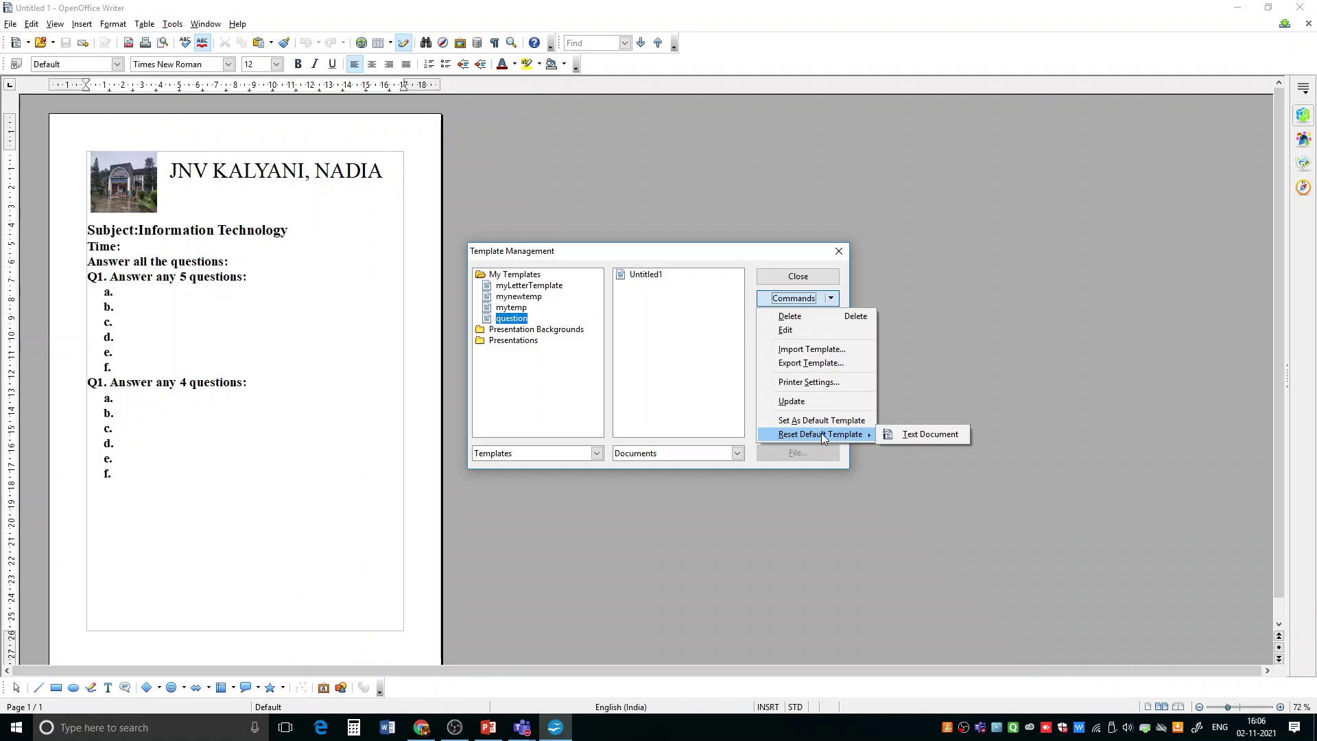
click(928, 436)
click(798, 275)
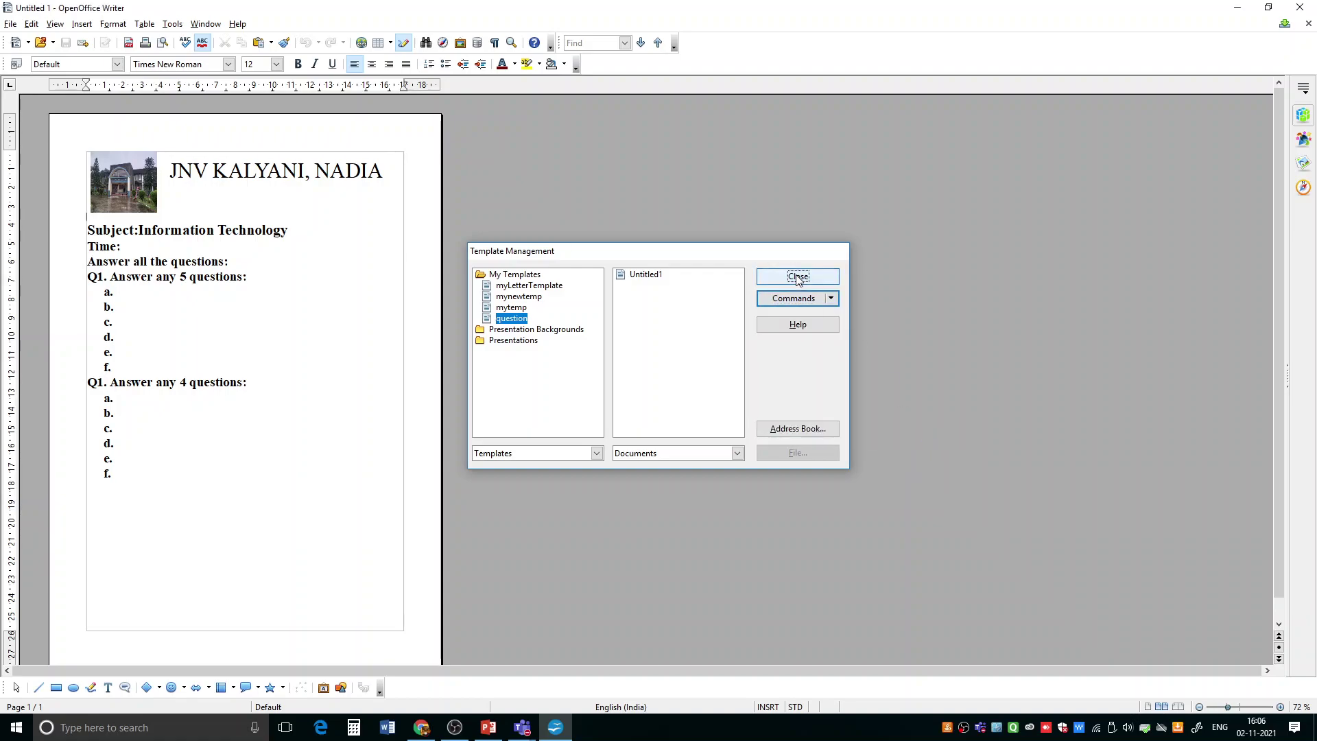
- Create another new text document to check its layout after the default template reset
click(10, 23)
mouse_move(32, 45)
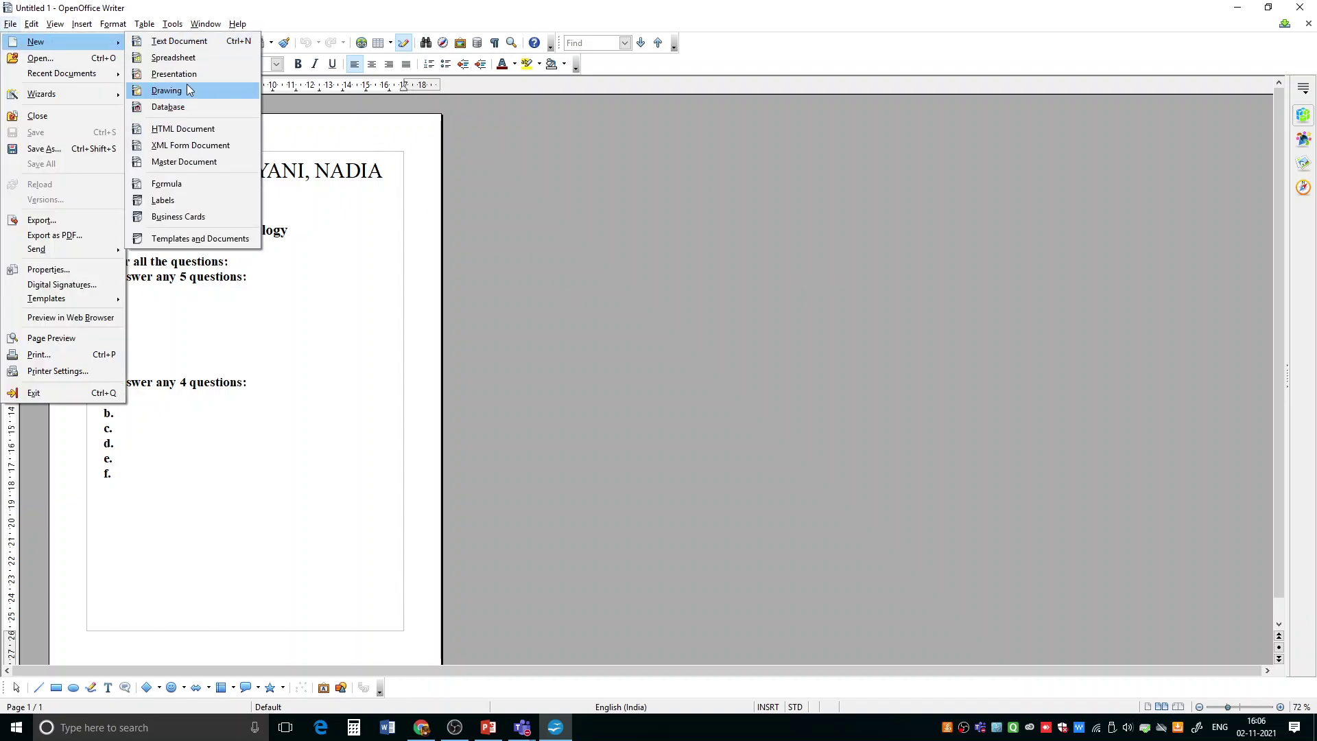
click(187, 46)
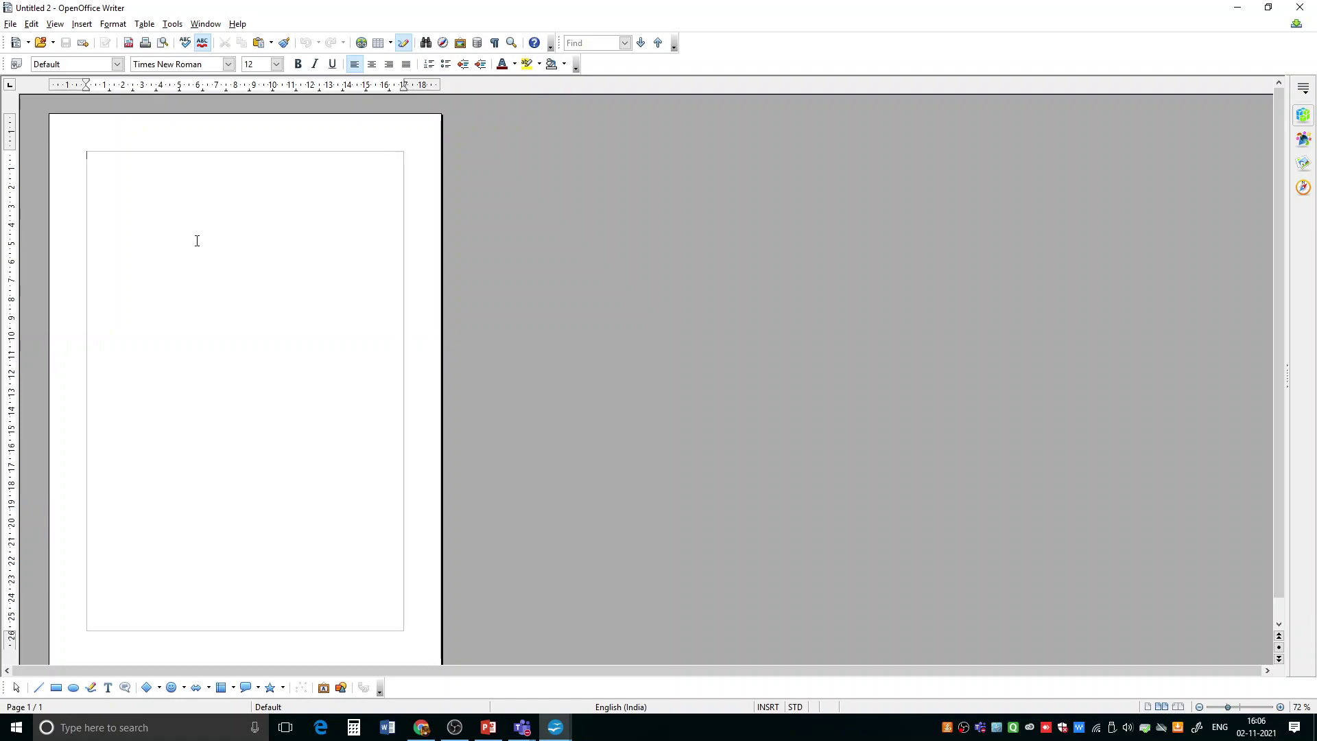
- Make "question" from My Templates the default template again through Template Management, and close the dialog
click(11, 26)
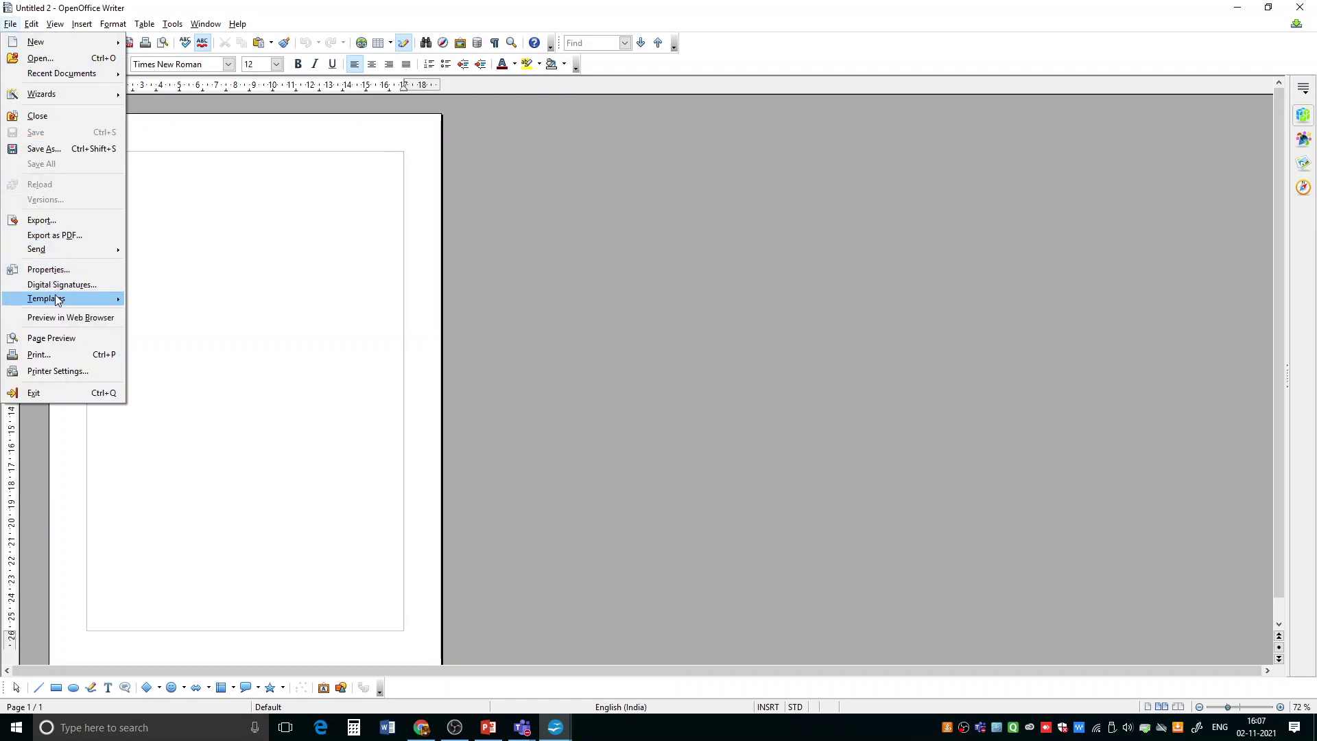
mouse_move(58, 299)
click(157, 298)
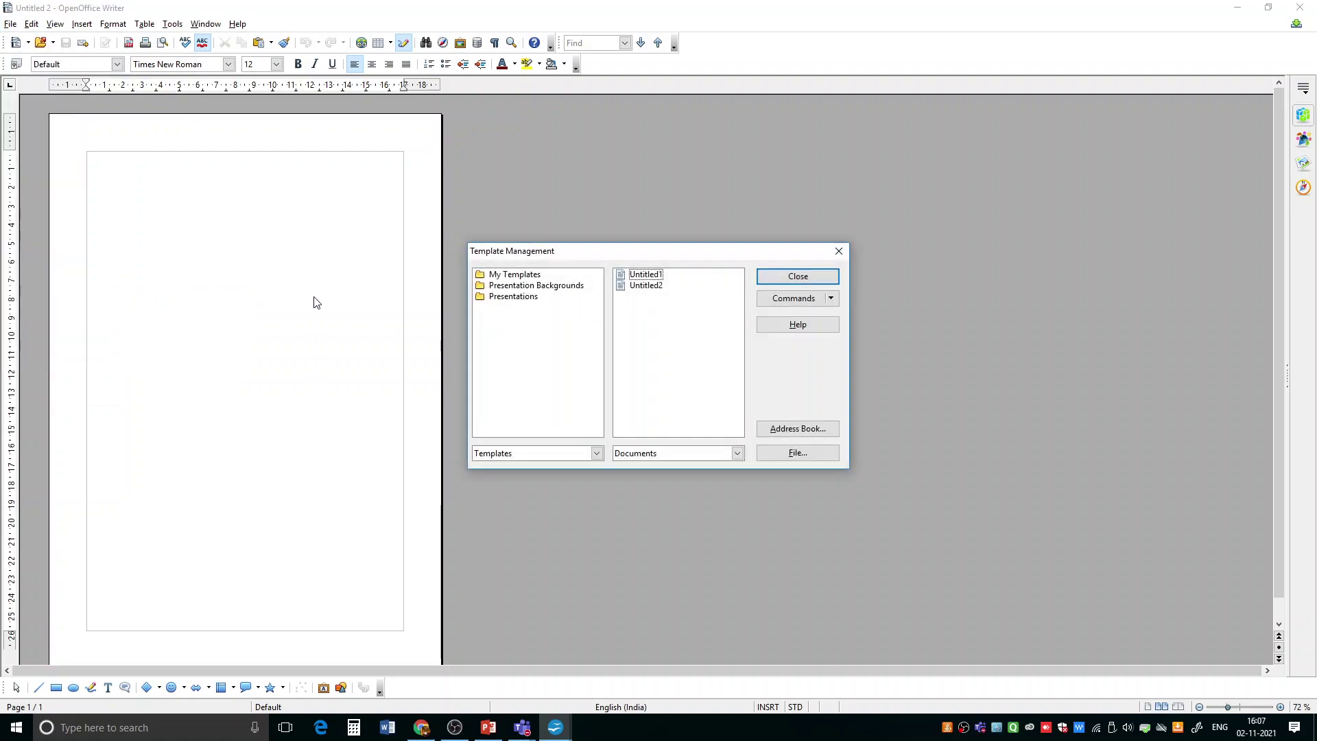
click(521, 275)
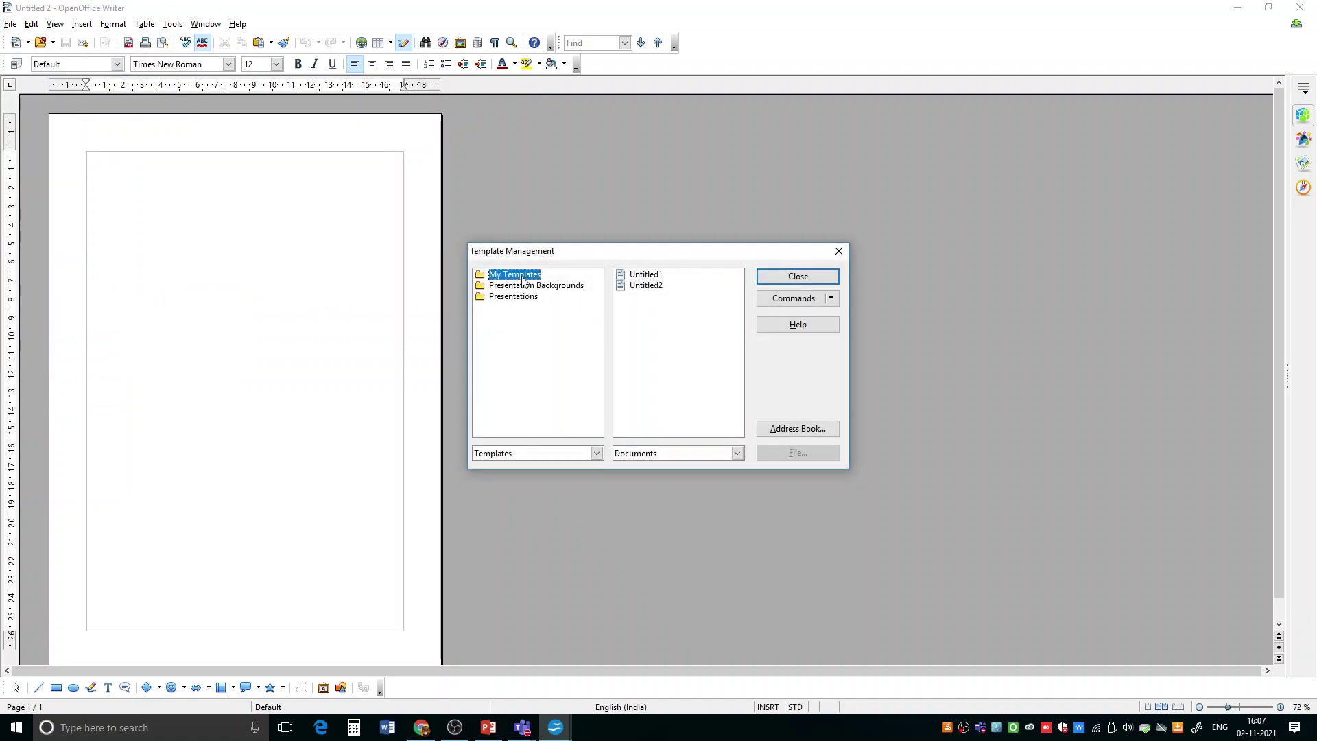
double_click(522, 278)
click(511, 318)
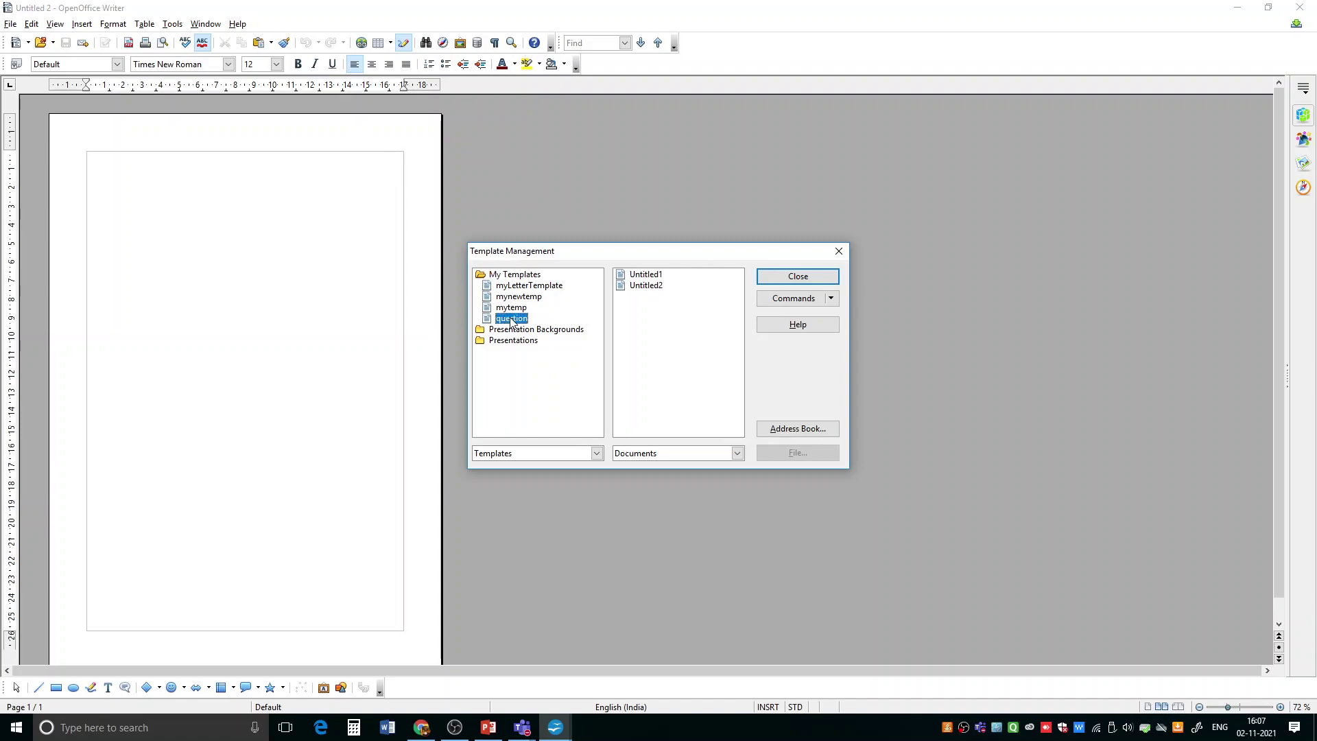
click(832, 299)
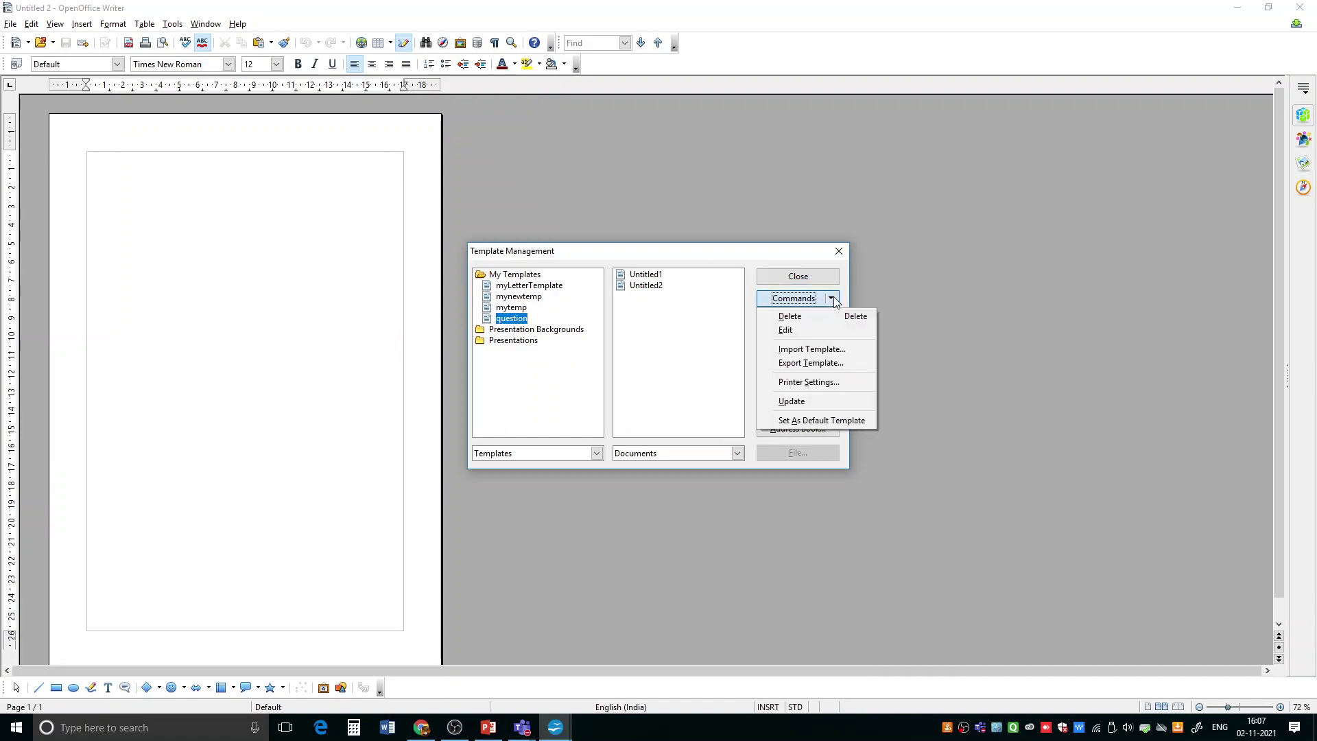
click(807, 422)
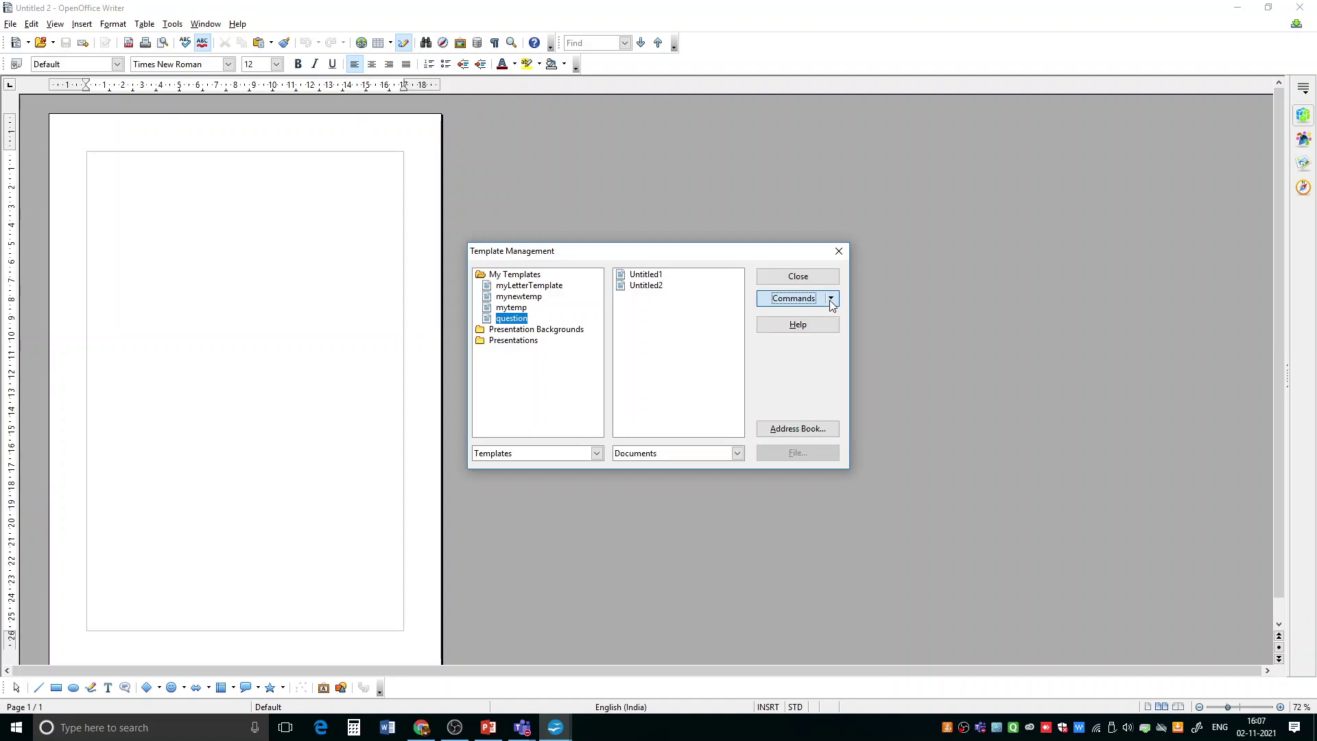
click(798, 276)
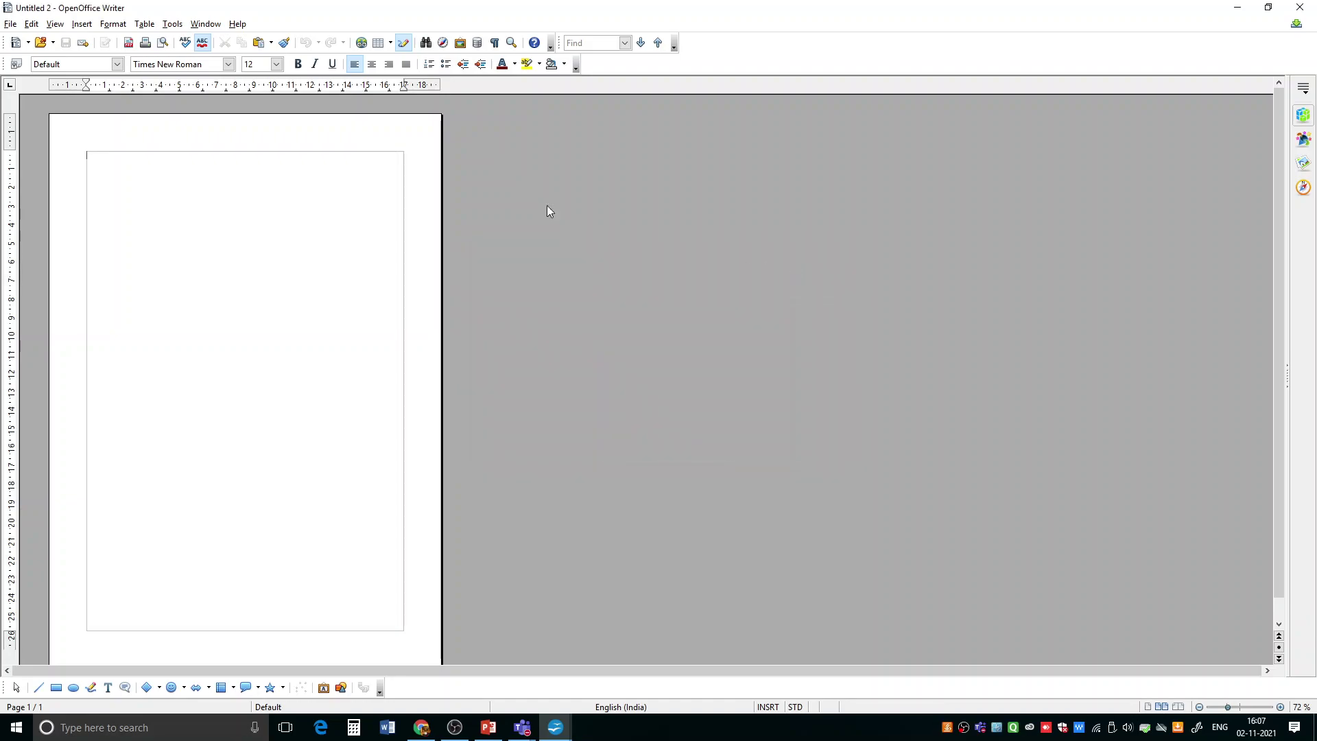
- Create a new text document to check which layout the default template gives
click(10, 24)
mouse_move(42, 45)
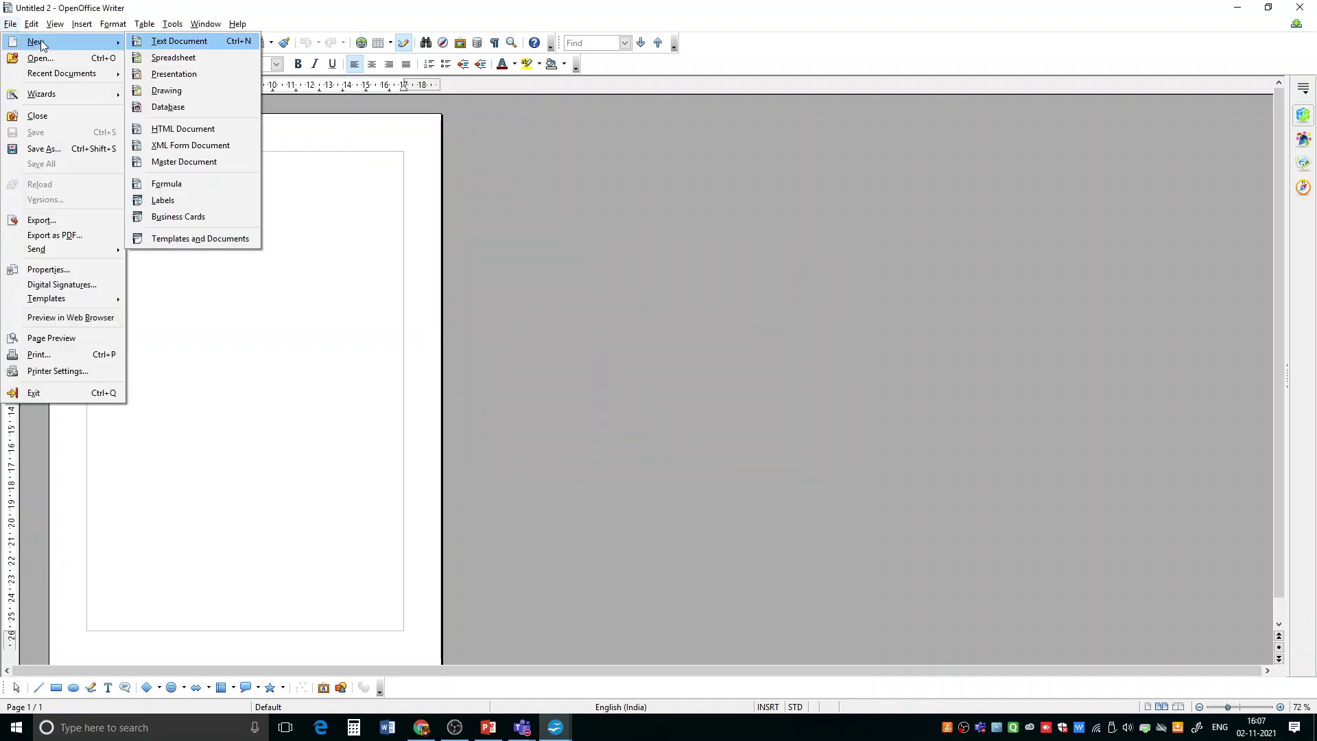
click(178, 43)
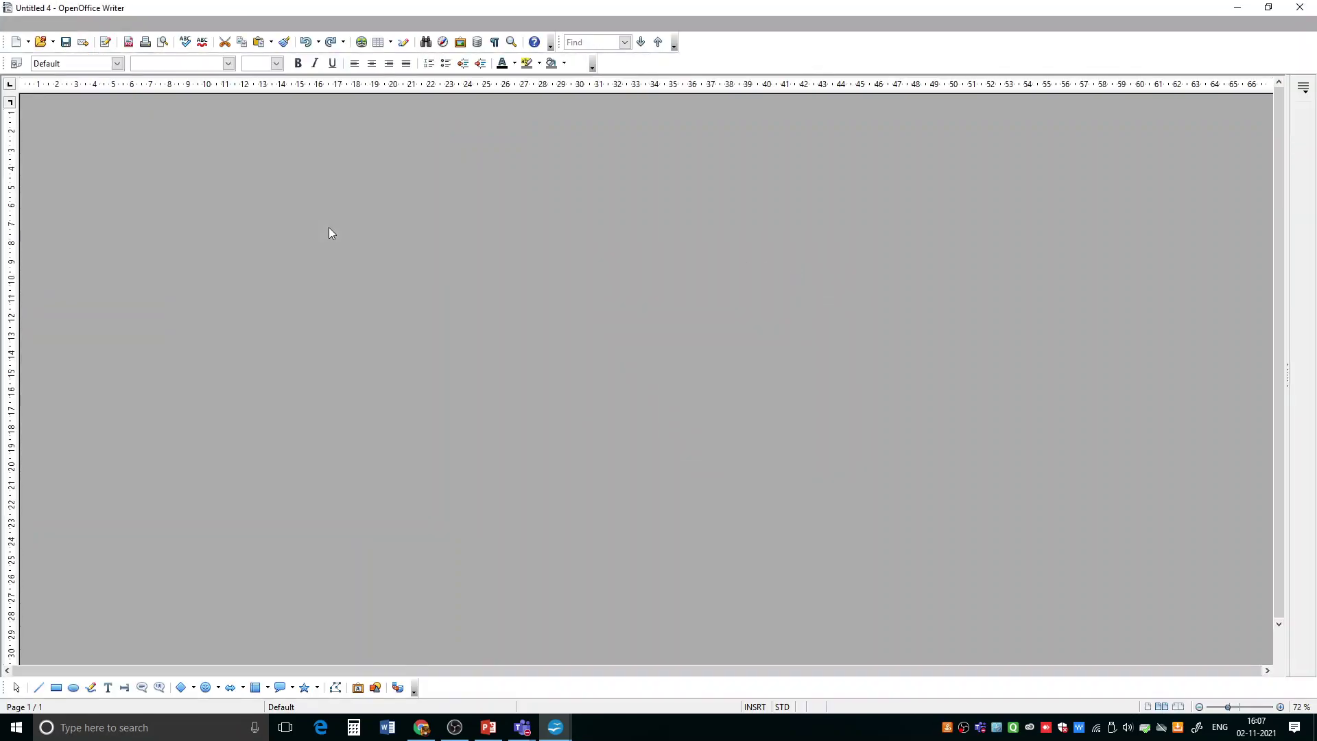
- Reset the default template for text documents in Template Management, and close the dialog
click(10, 25)
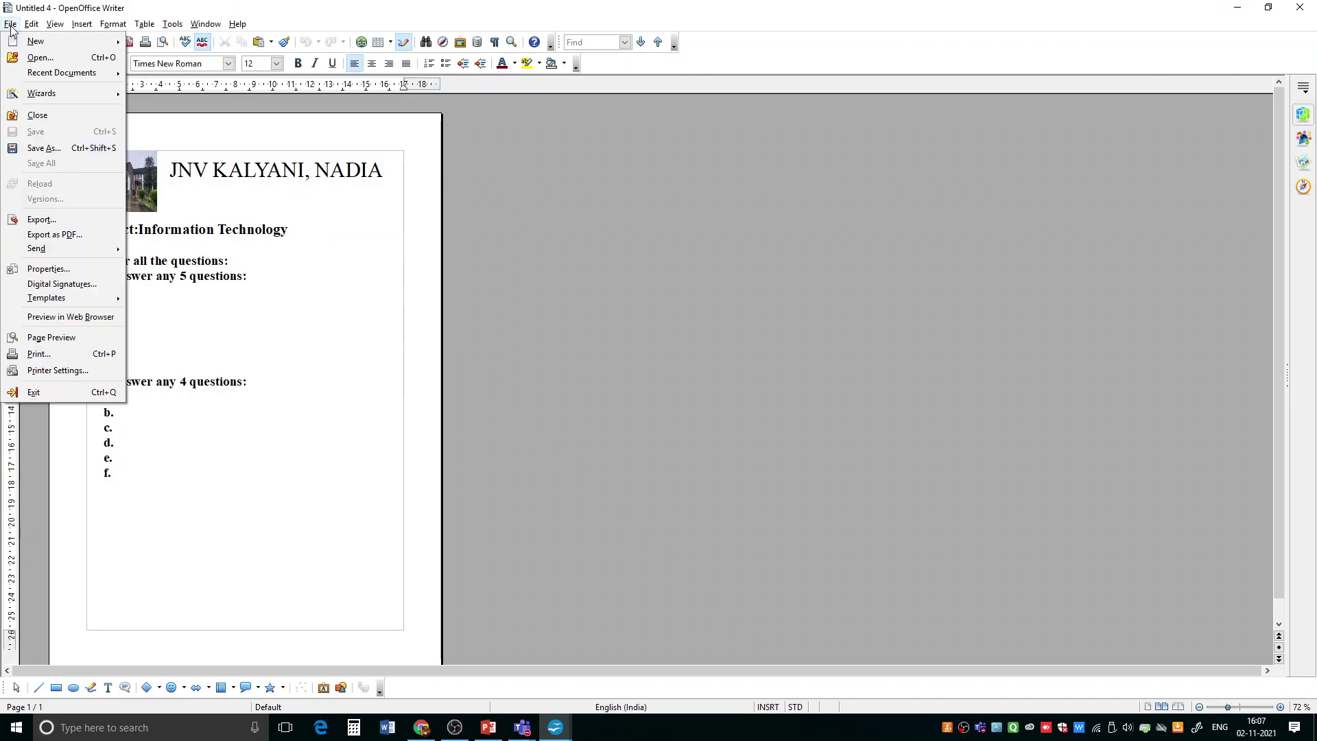
mouse_move(47, 302)
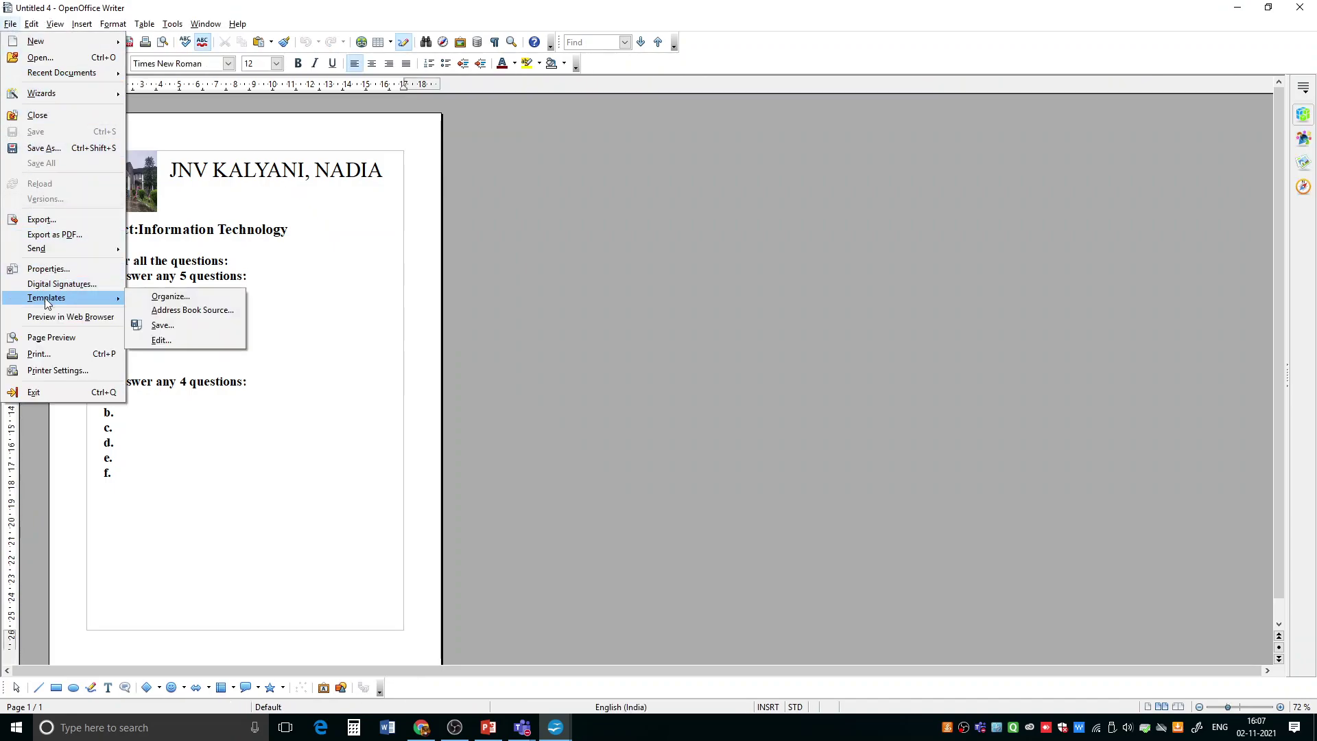
click(177, 298)
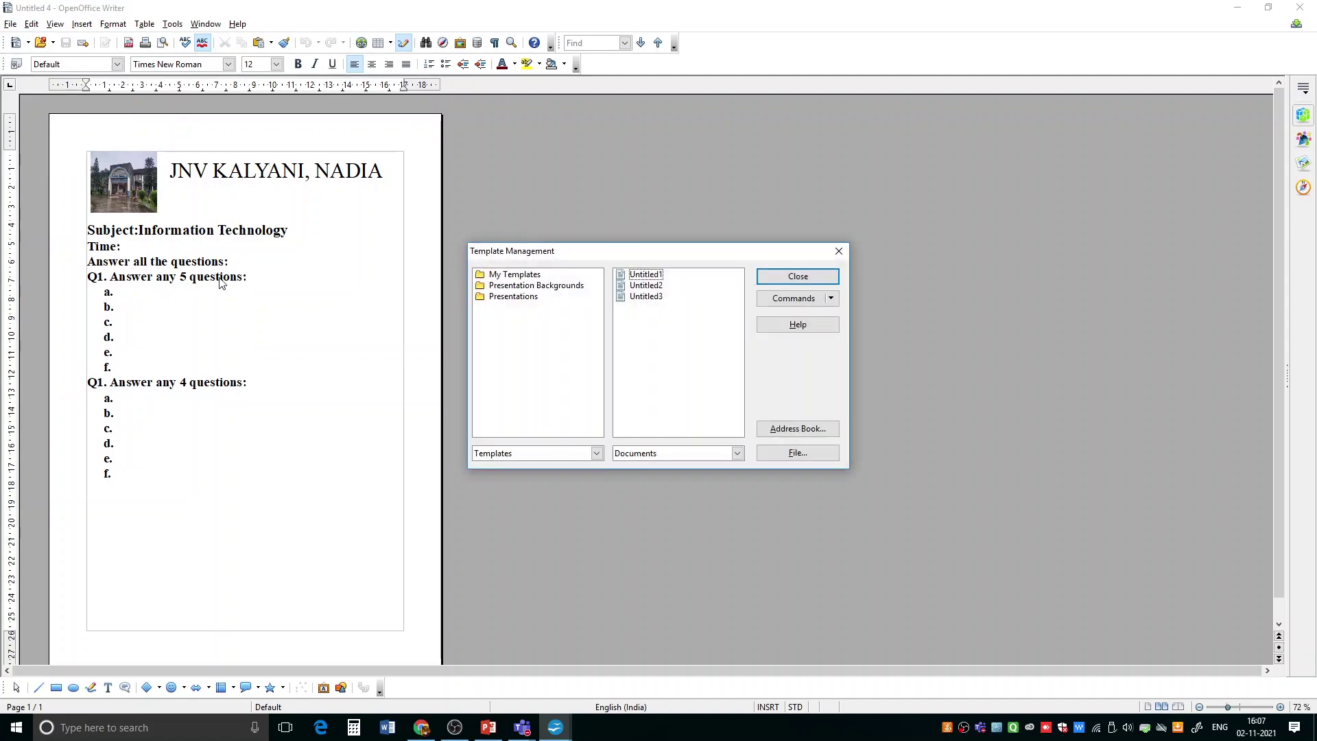
click(532, 275)
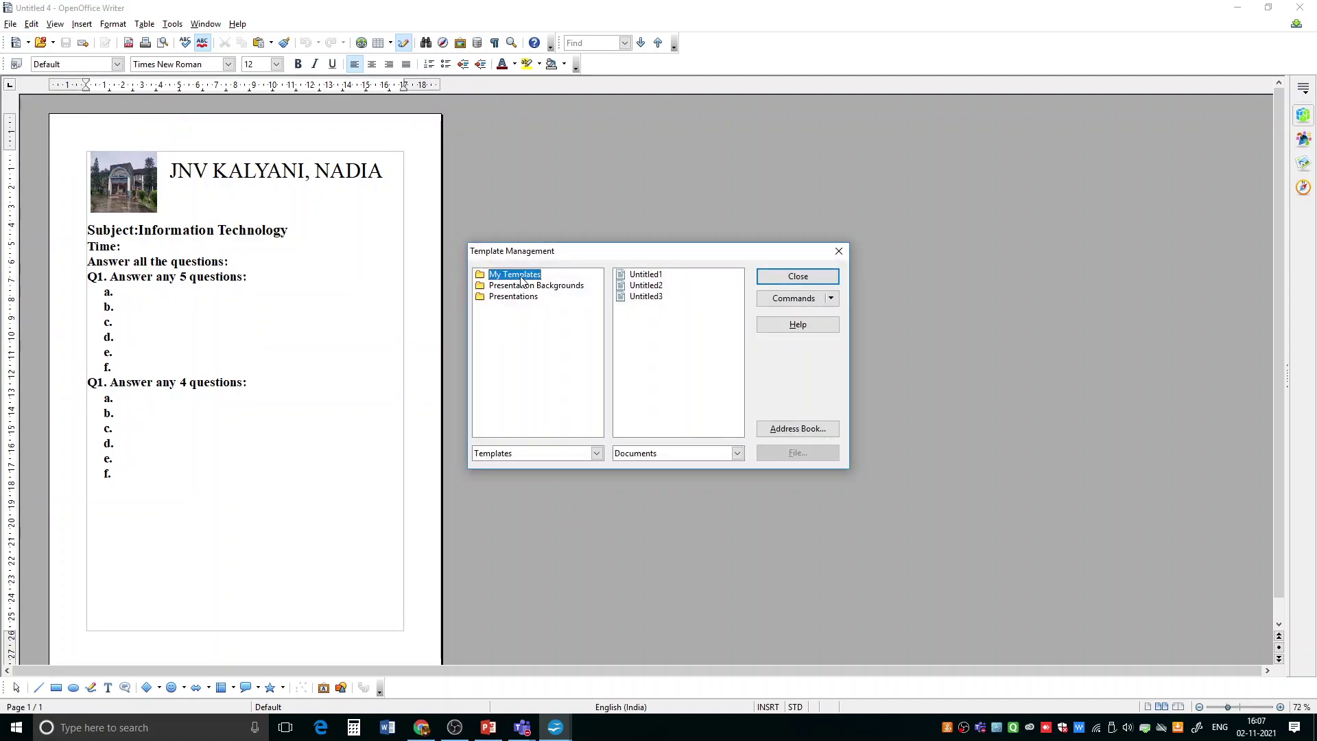
double_click(525, 275)
click(511, 318)
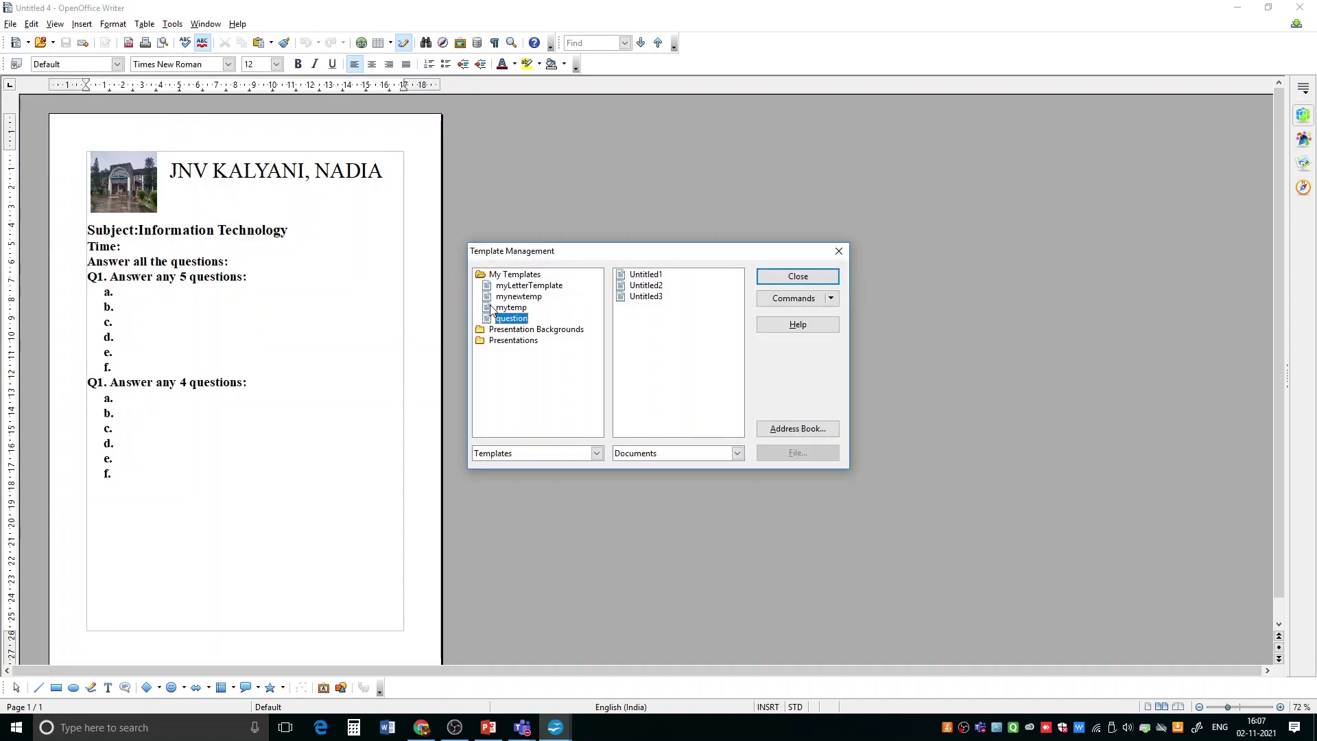
click(826, 301)
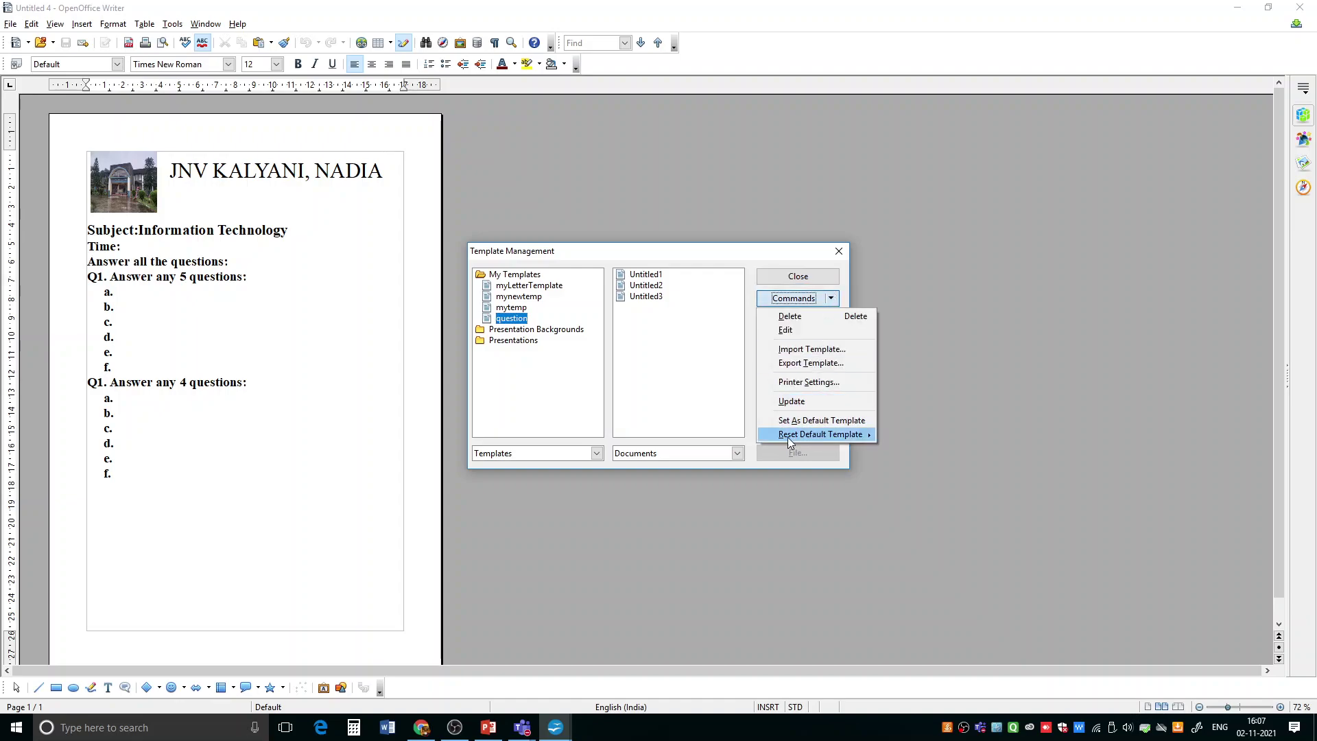
mouse_move(784, 435)
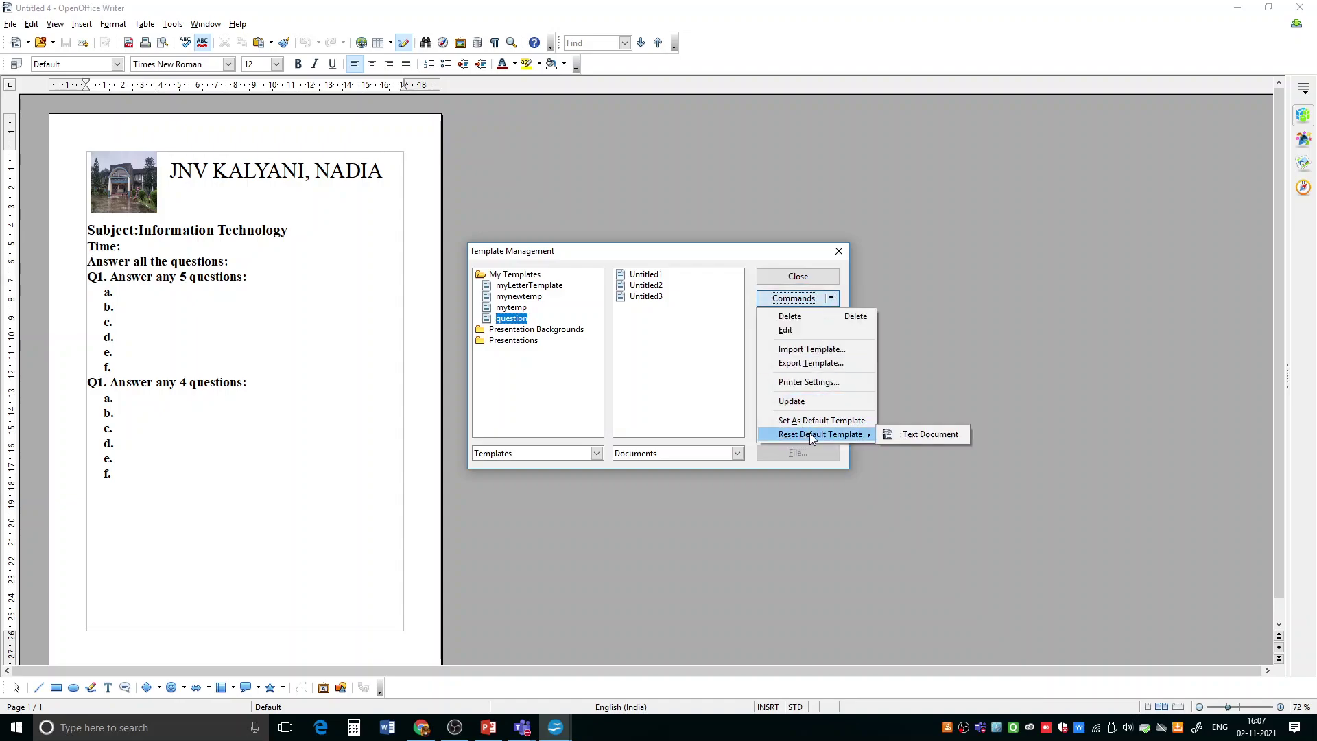
click(926, 439)
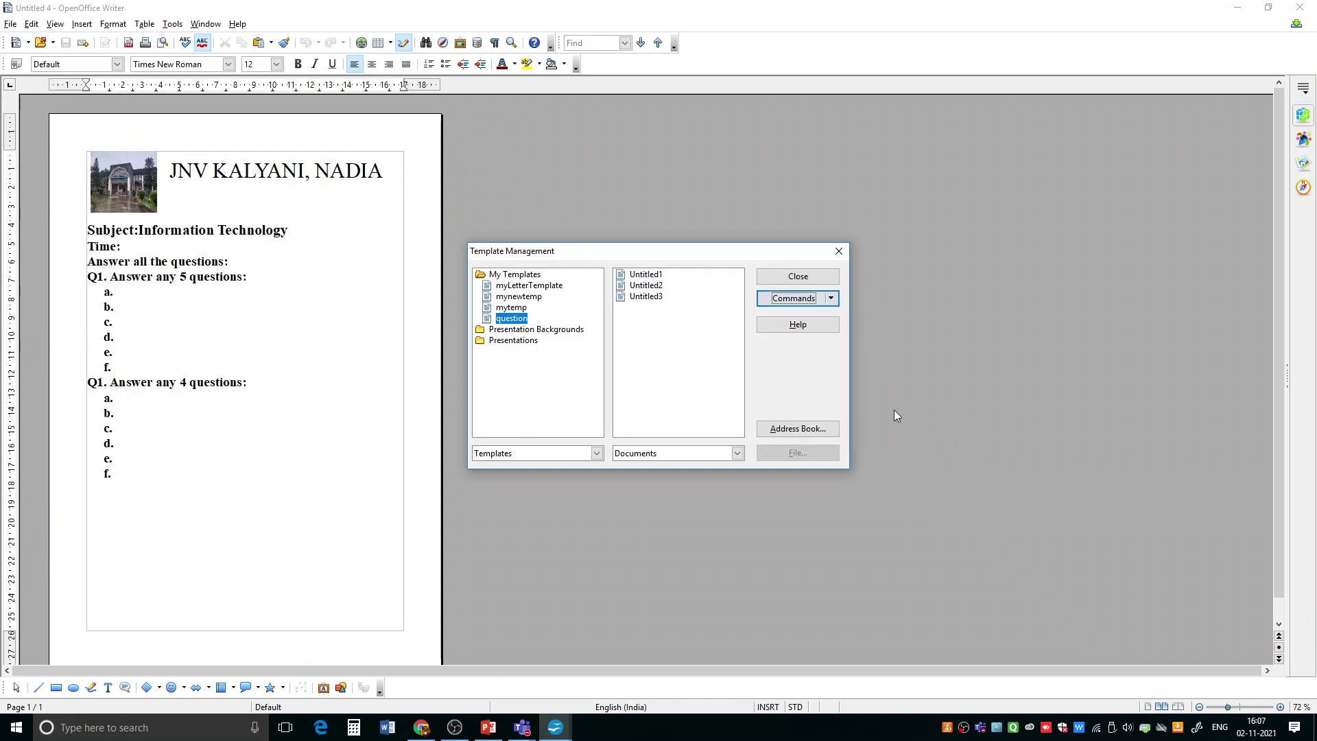
click(799, 282)
- Create another new text document to check its layout after the default template reset
click(11, 24)
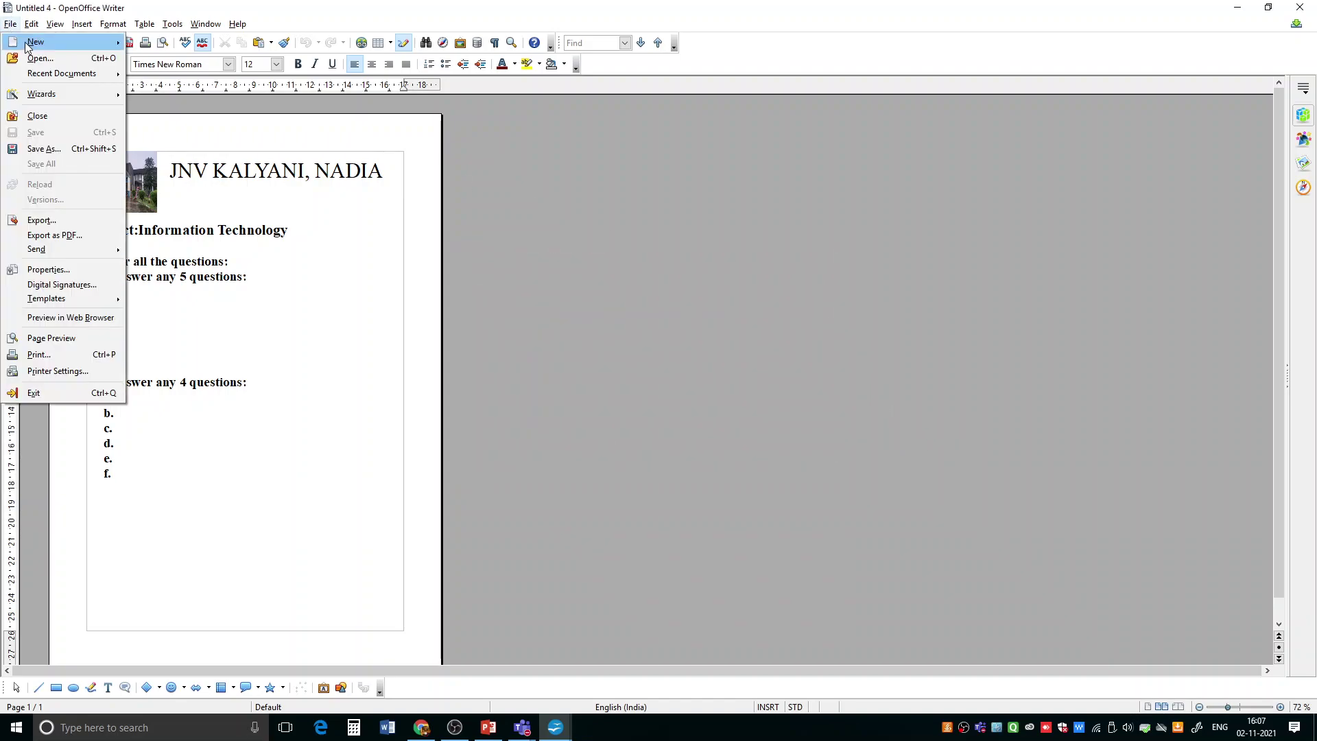
mouse_move(27, 43)
click(172, 41)
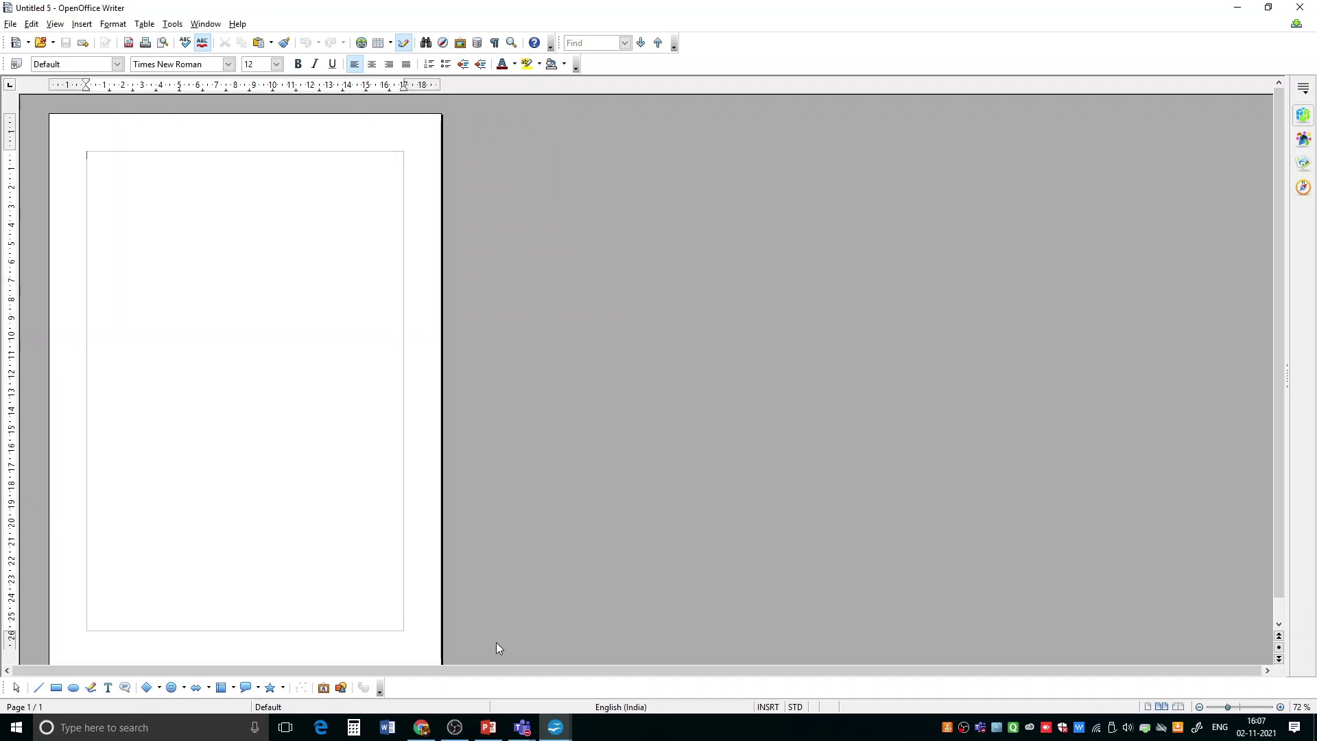
- Switch to the PowerPoint presentation and highlight the topics "Set up a custom default Templet" and "Updating a Templet"
click(489, 728)
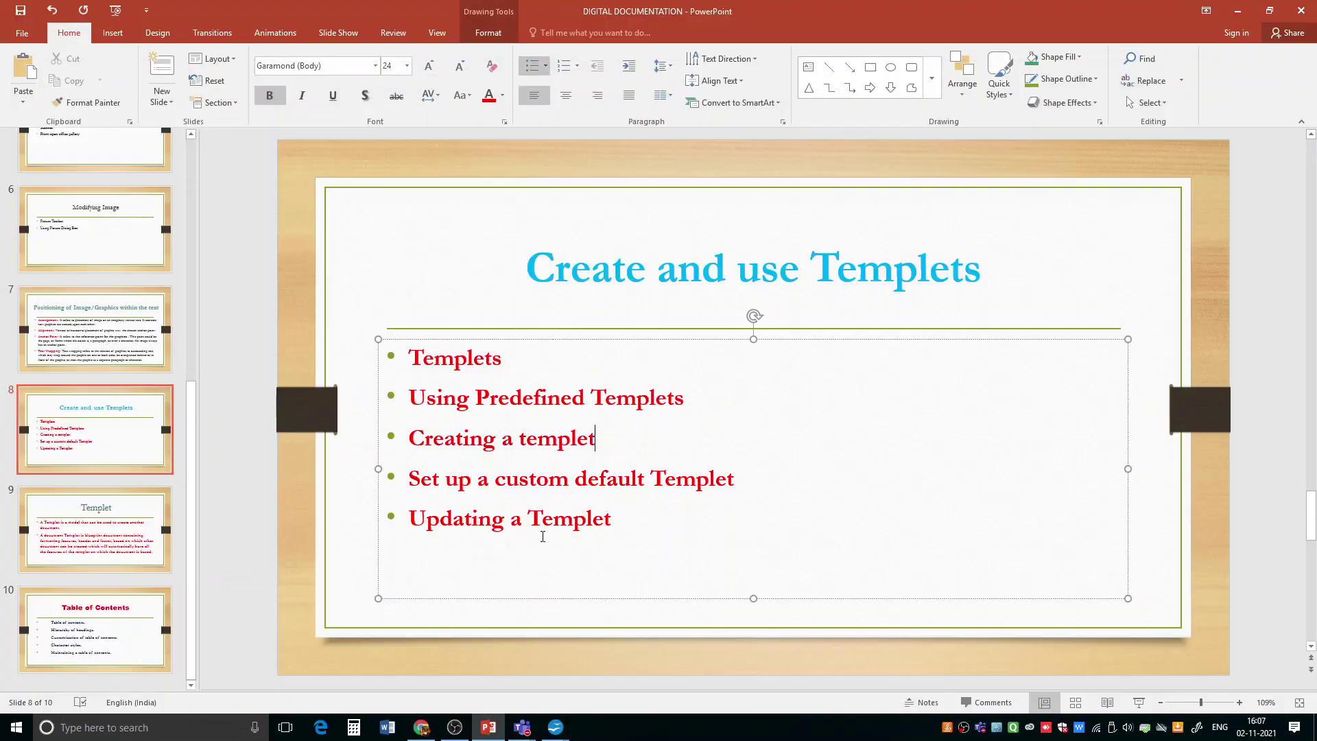
drag(410, 480, 723, 492)
click(683, 522)
drag(403, 519, 705, 532)
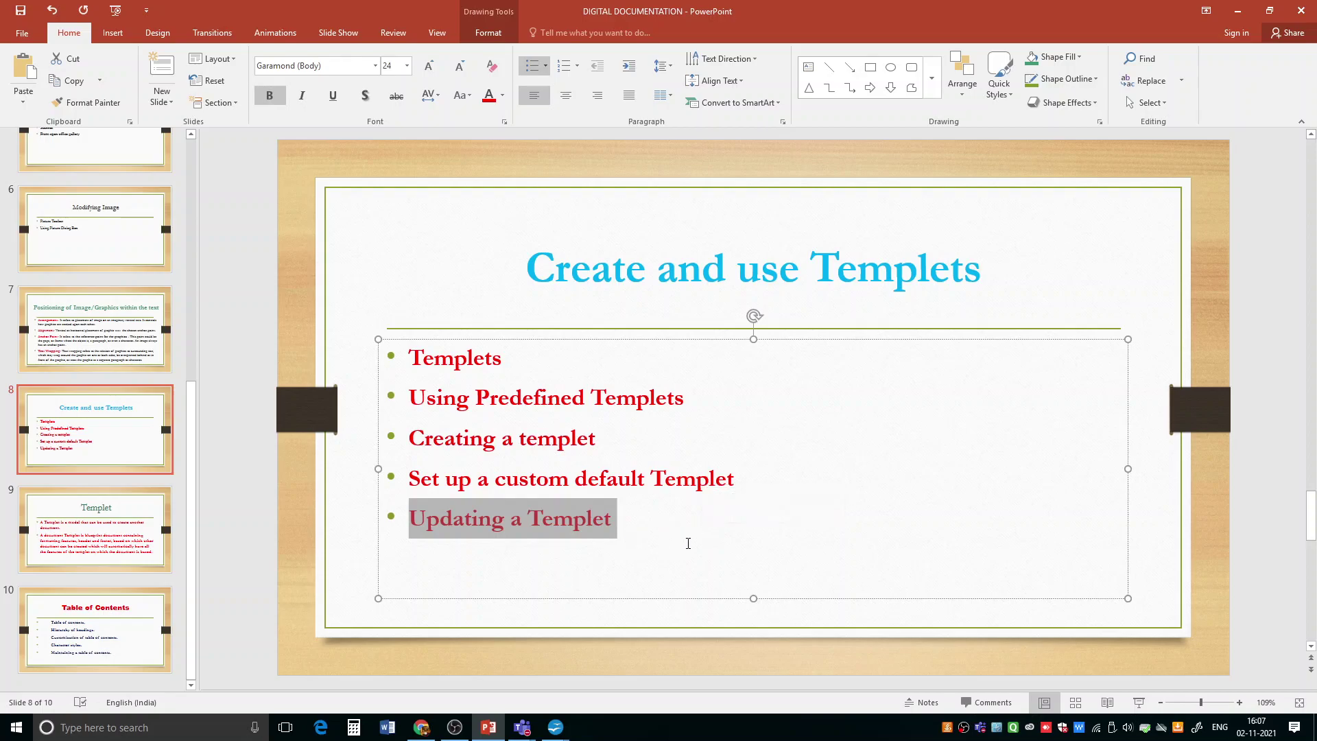
click(687, 543)
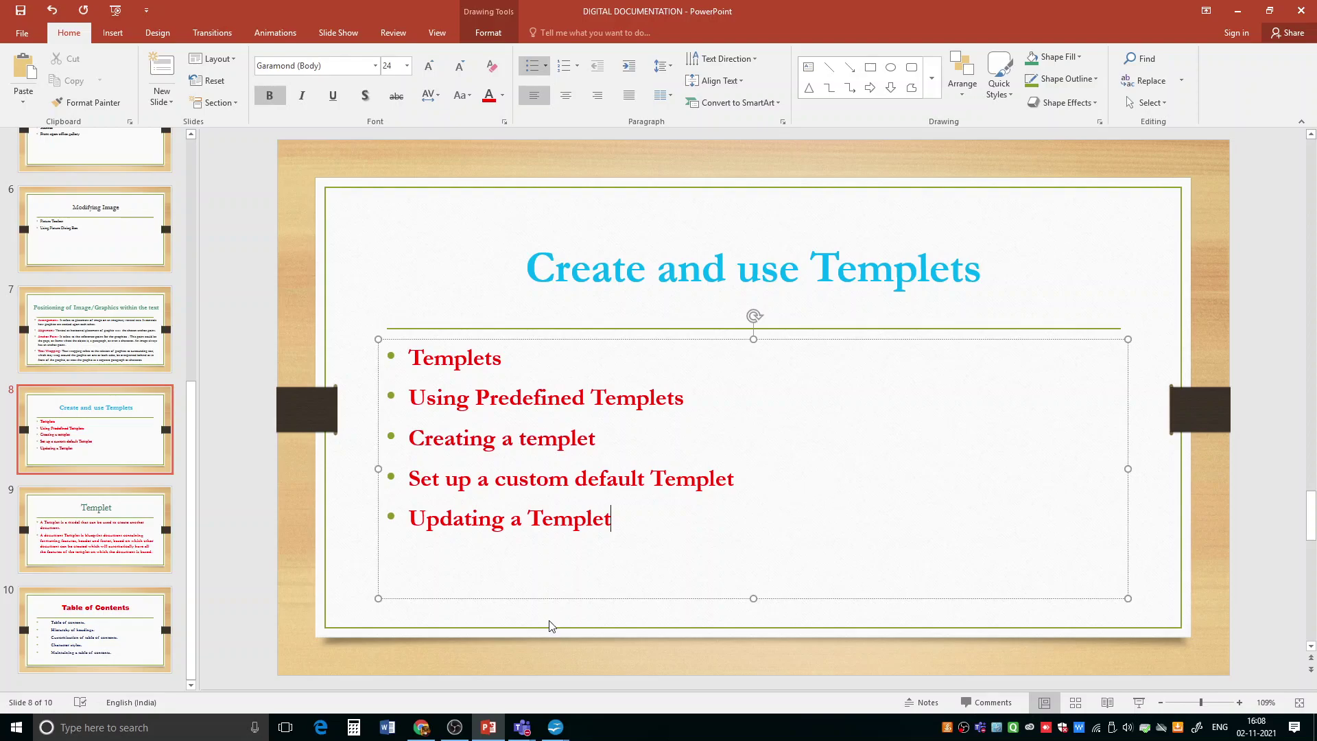
- Close all open Writer documents and start a blank text document from the OpenOffice start screen
click(556, 727)
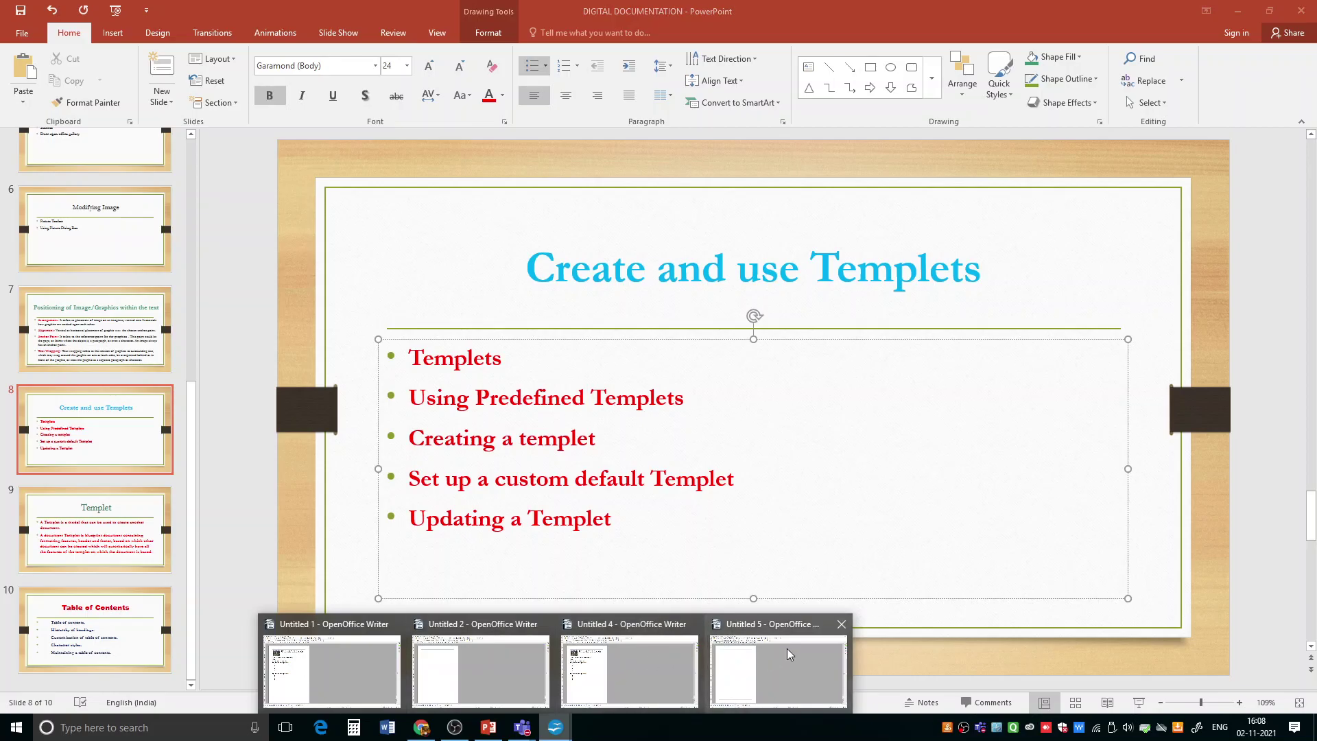
click(841, 623)
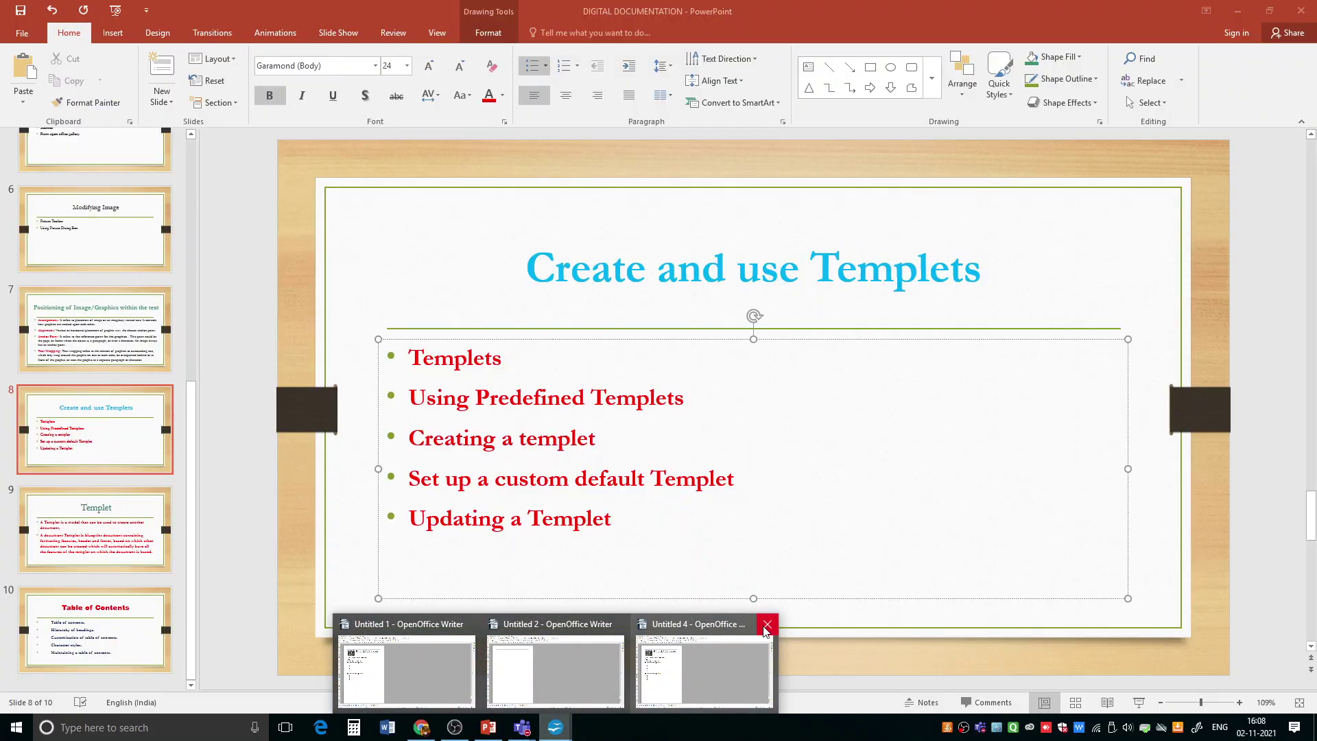
click(767, 623)
click(695, 623)
click(541, 645)
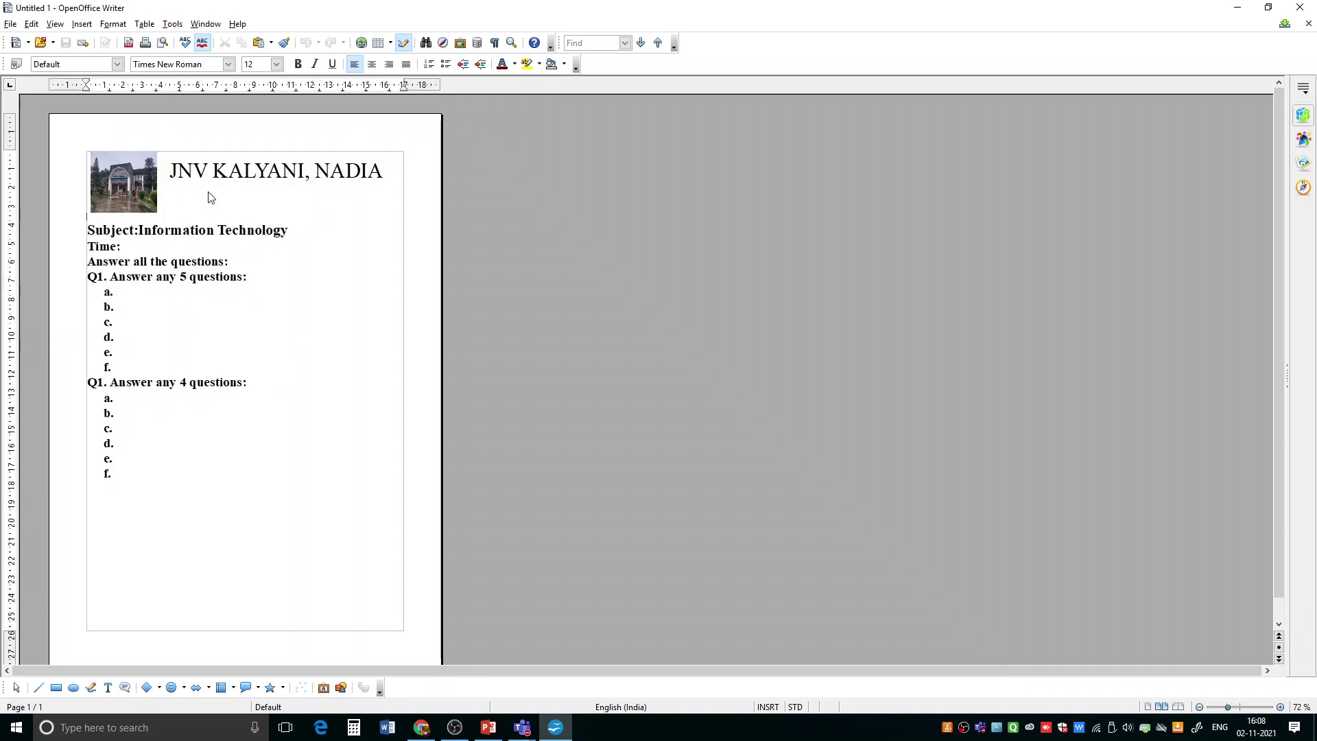
click(1307, 23)
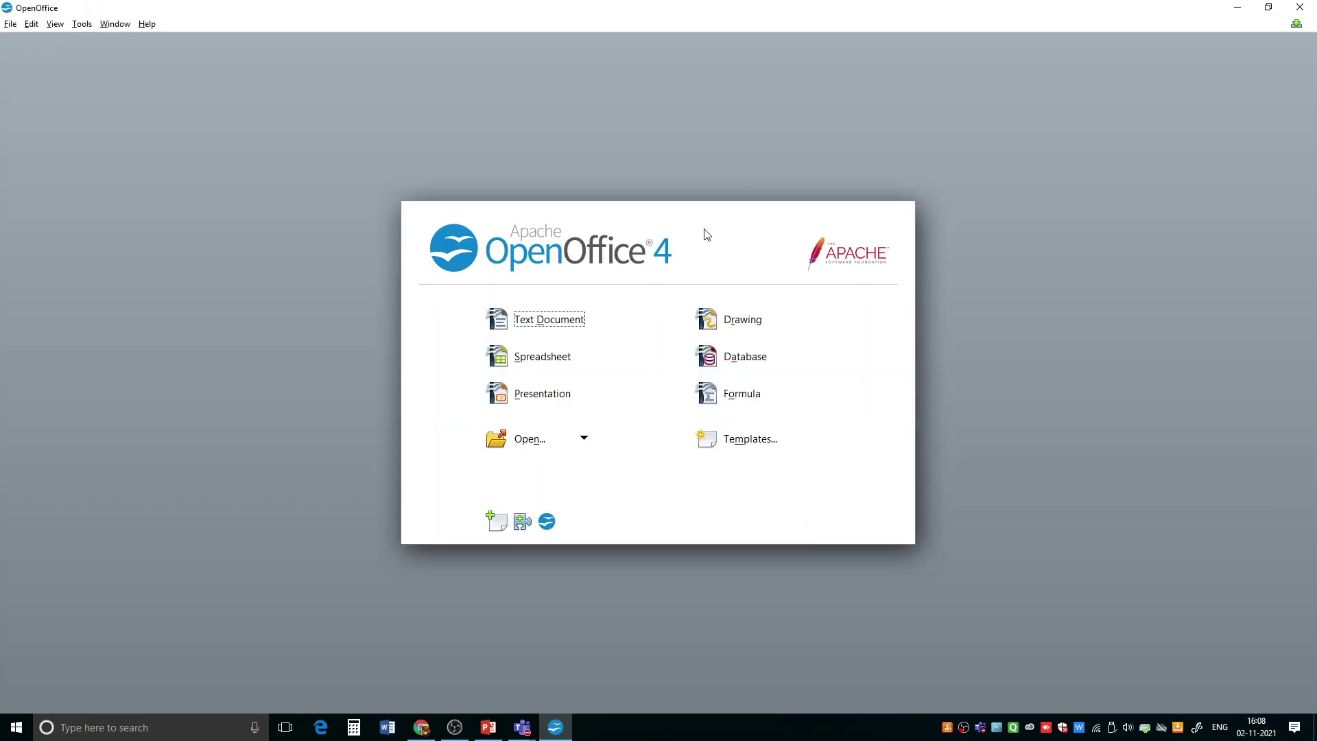
click(552, 320)
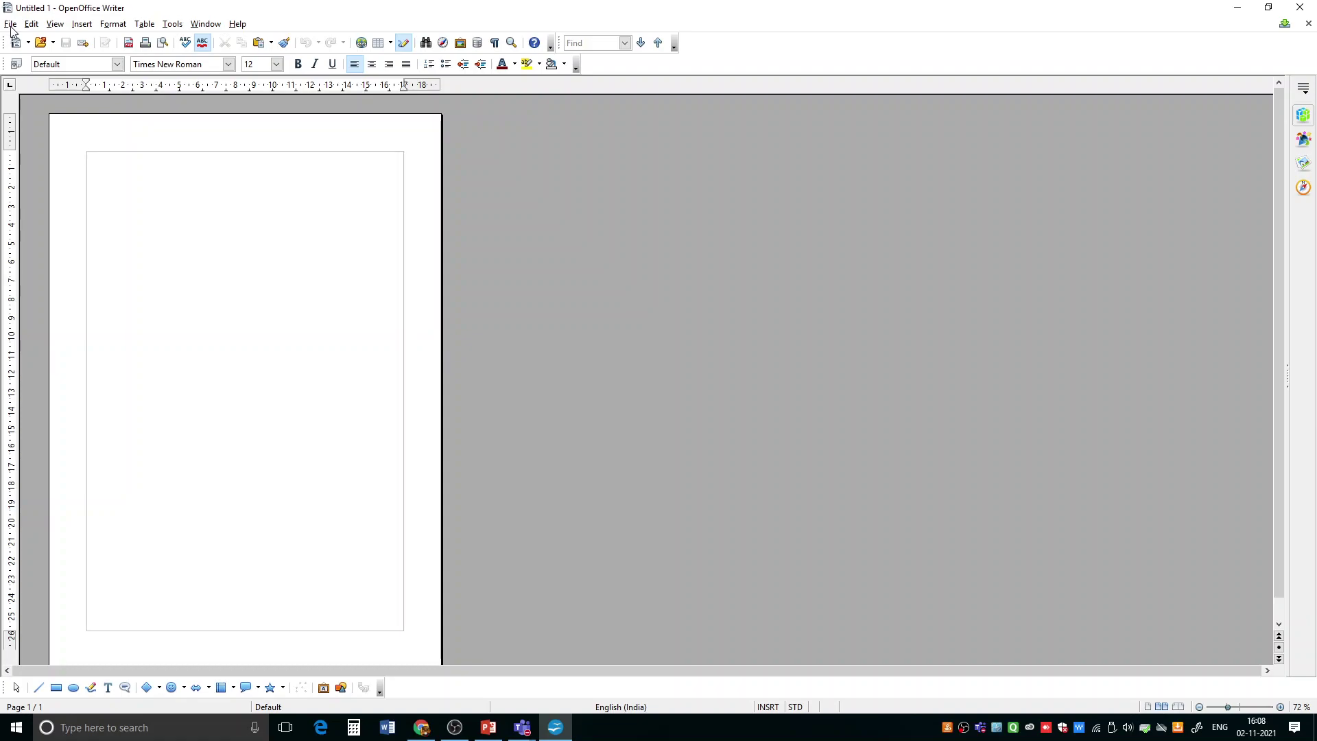
- Create a new document from the "question" template in My Templates
click(11, 24)
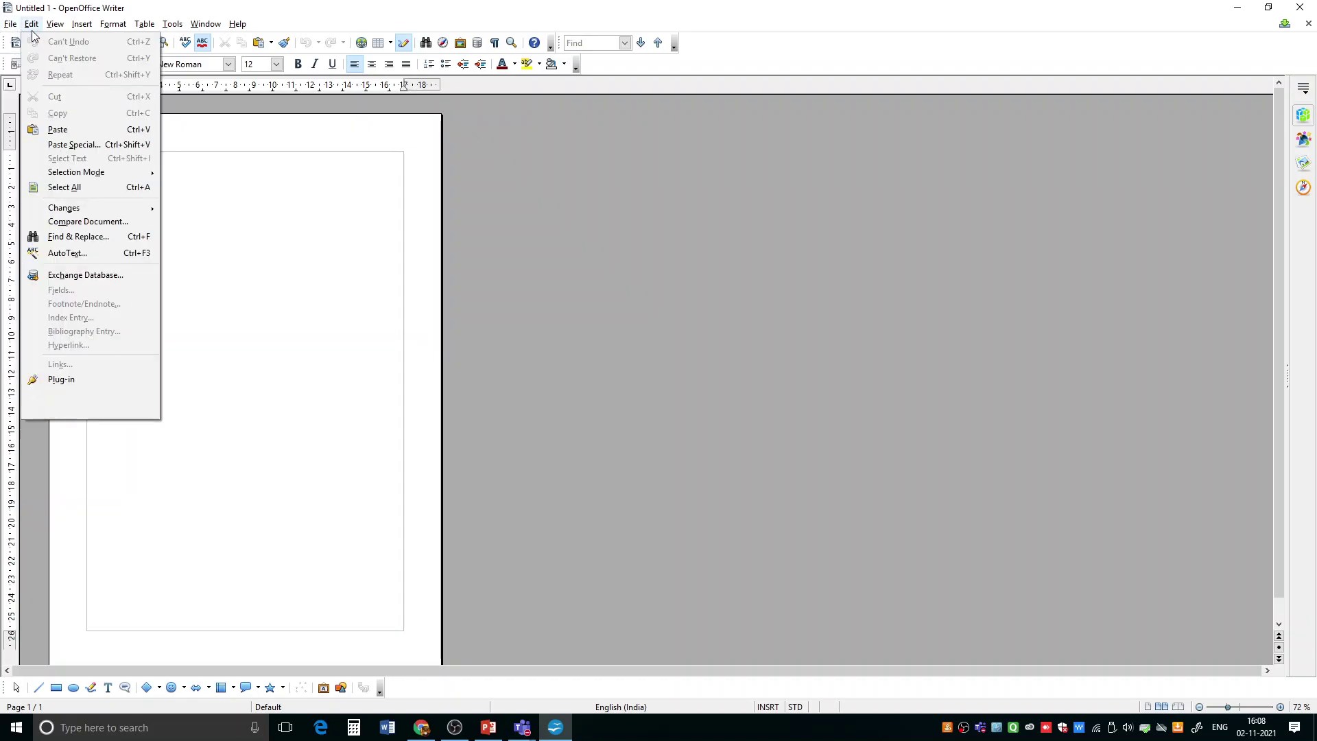
click(12, 24)
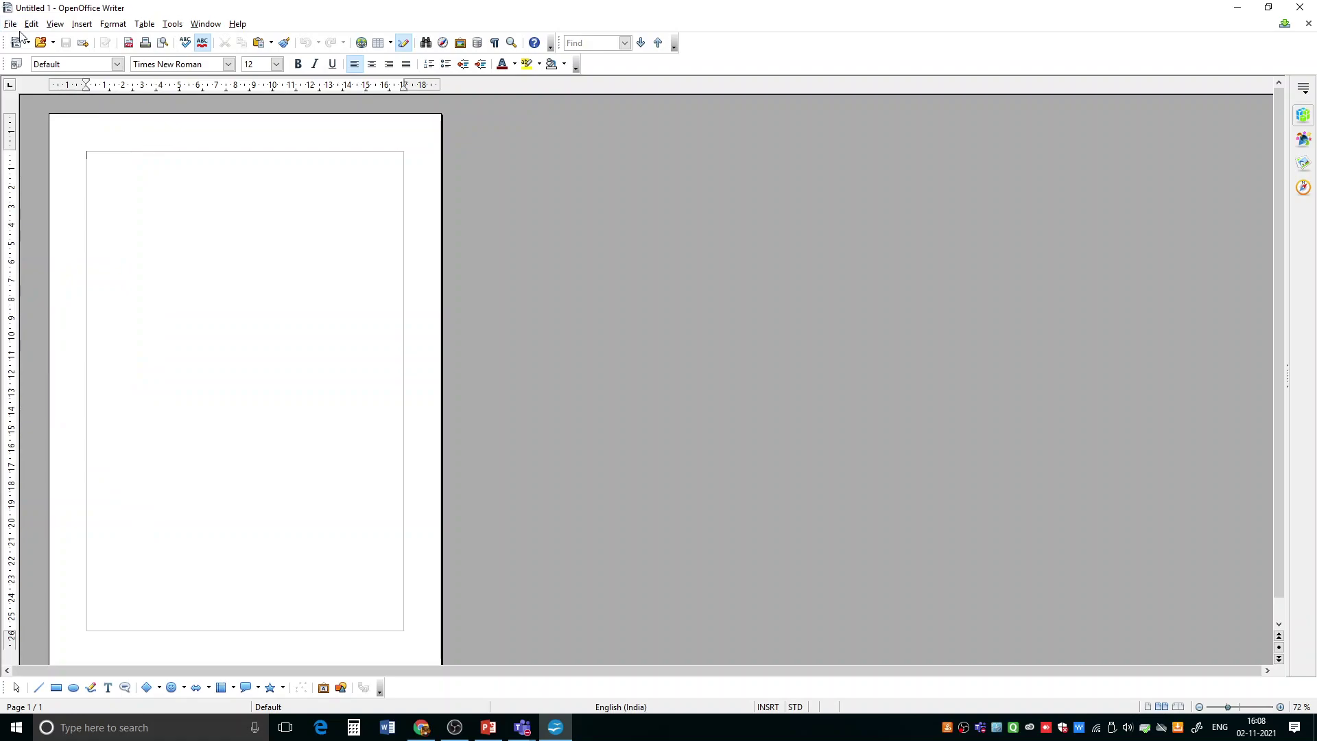
click(12, 24)
mouse_move(39, 41)
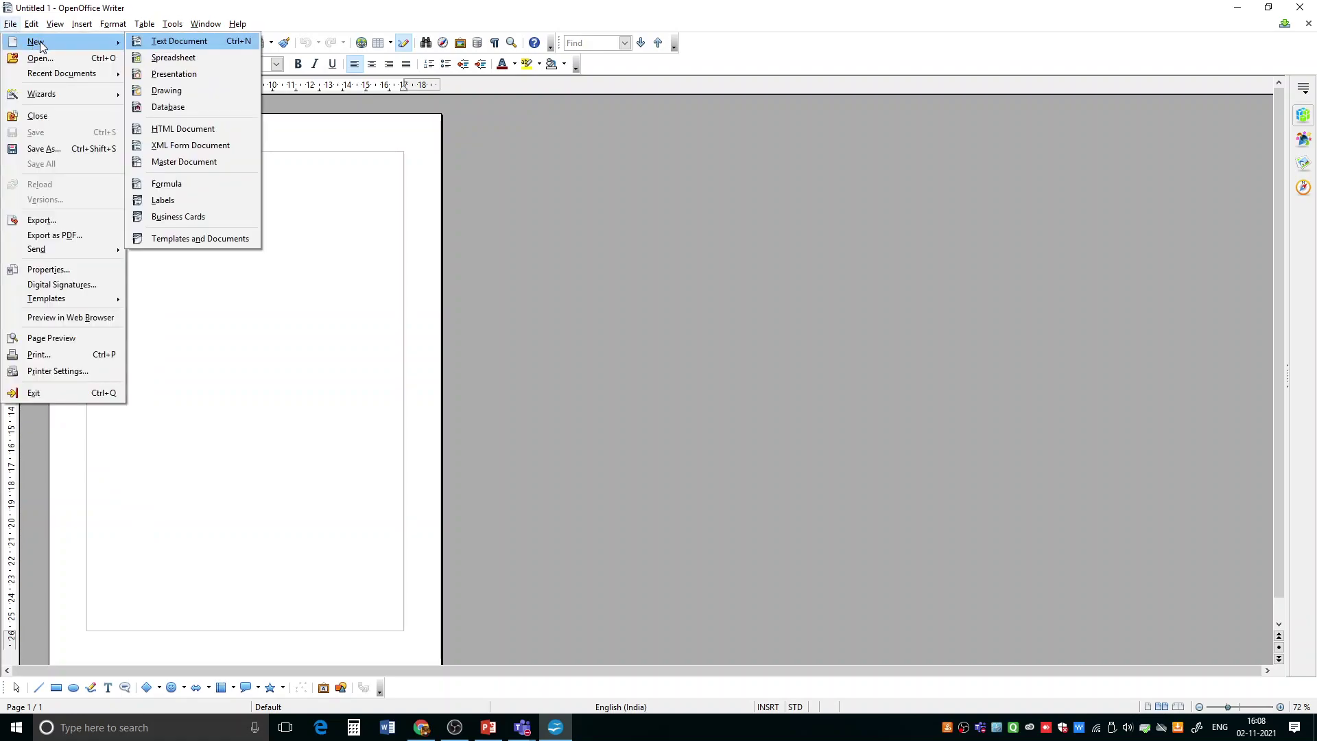
click(197, 243)
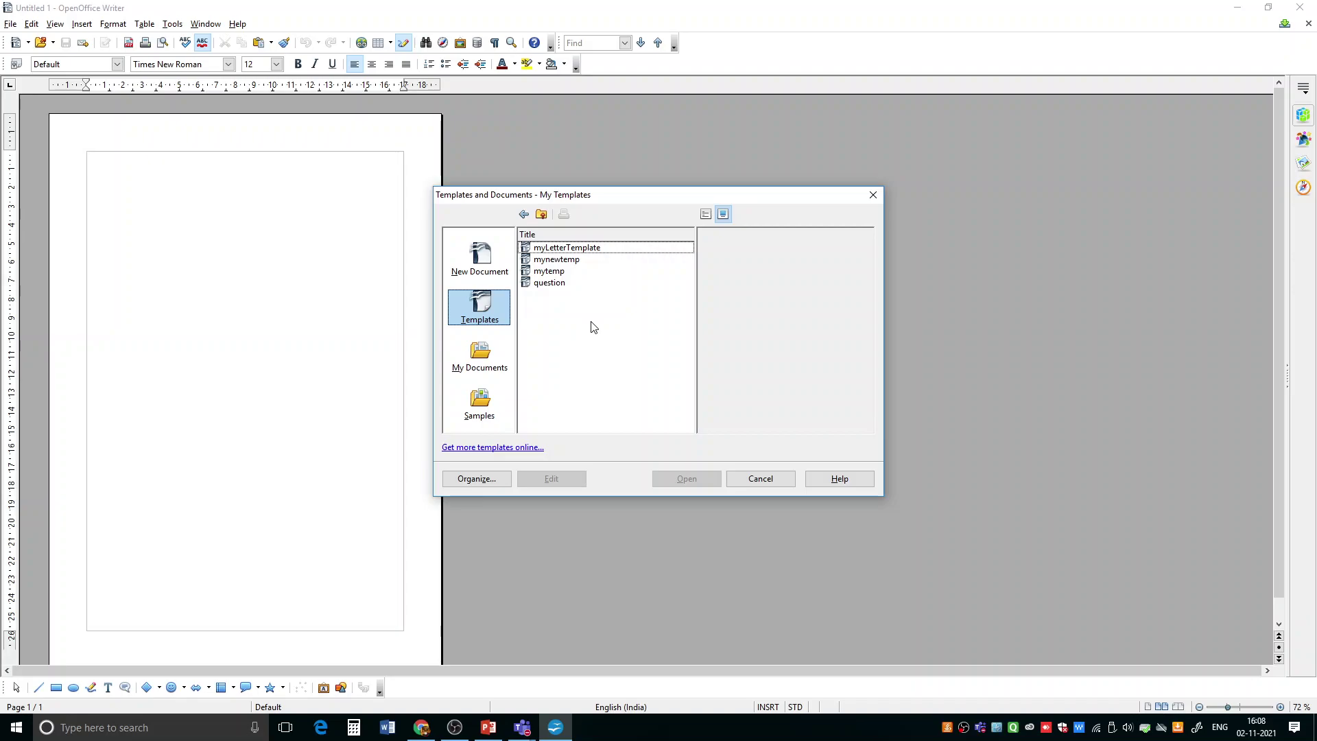
double_click(553, 284)
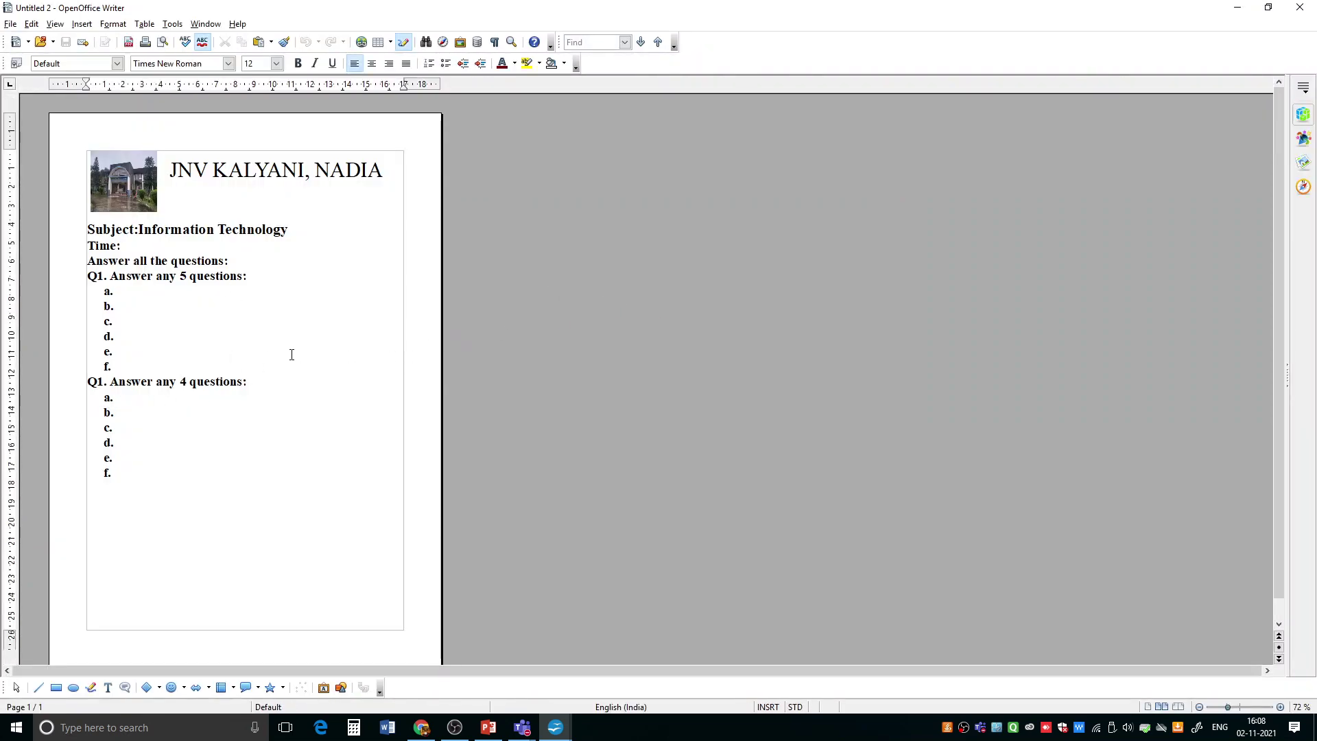
- Renumber the "Answer any 4 questions:" heading as Q2
click(103, 381)
key(BackSpace)
text(2)
- Duplicate the Q2 heading with its a–f list below the existing questions, and renumber the copy as Q3
click(149, 424)
drag(90, 386, 140, 468)
key(ctrl+c)
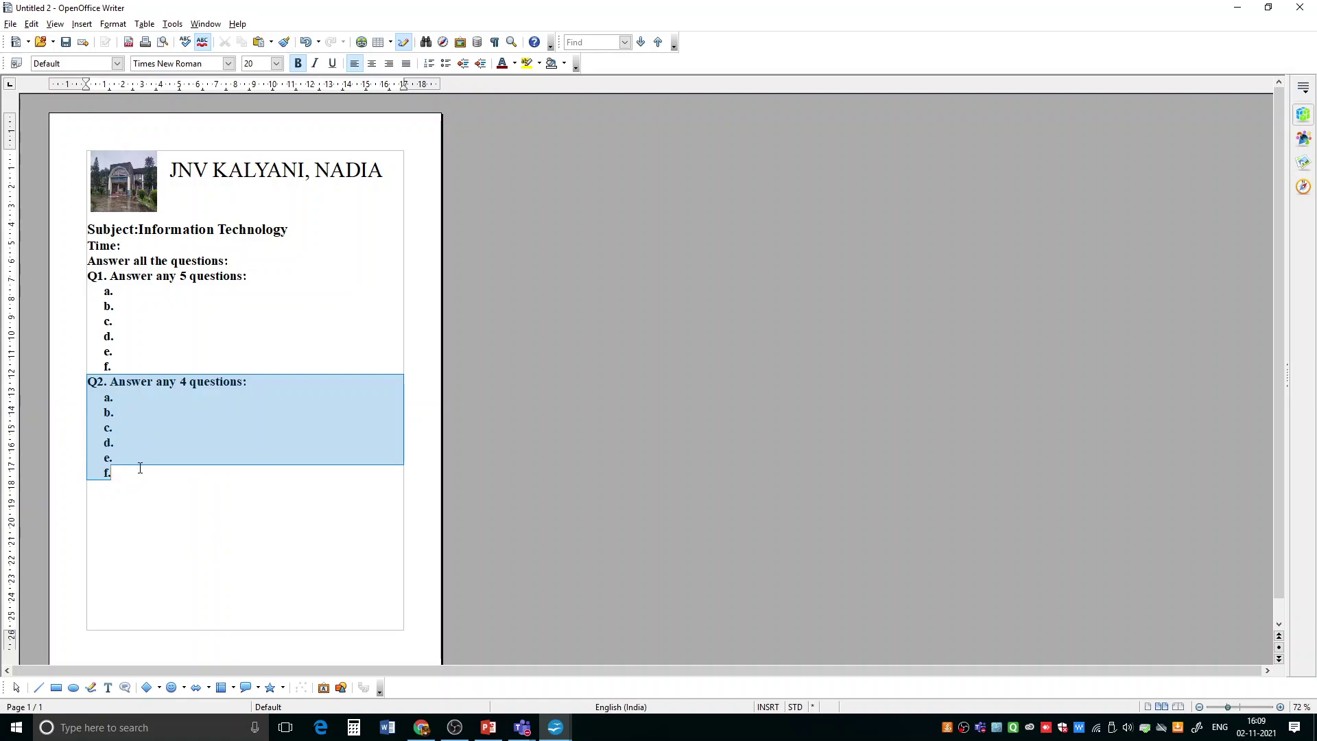
click(124, 489)
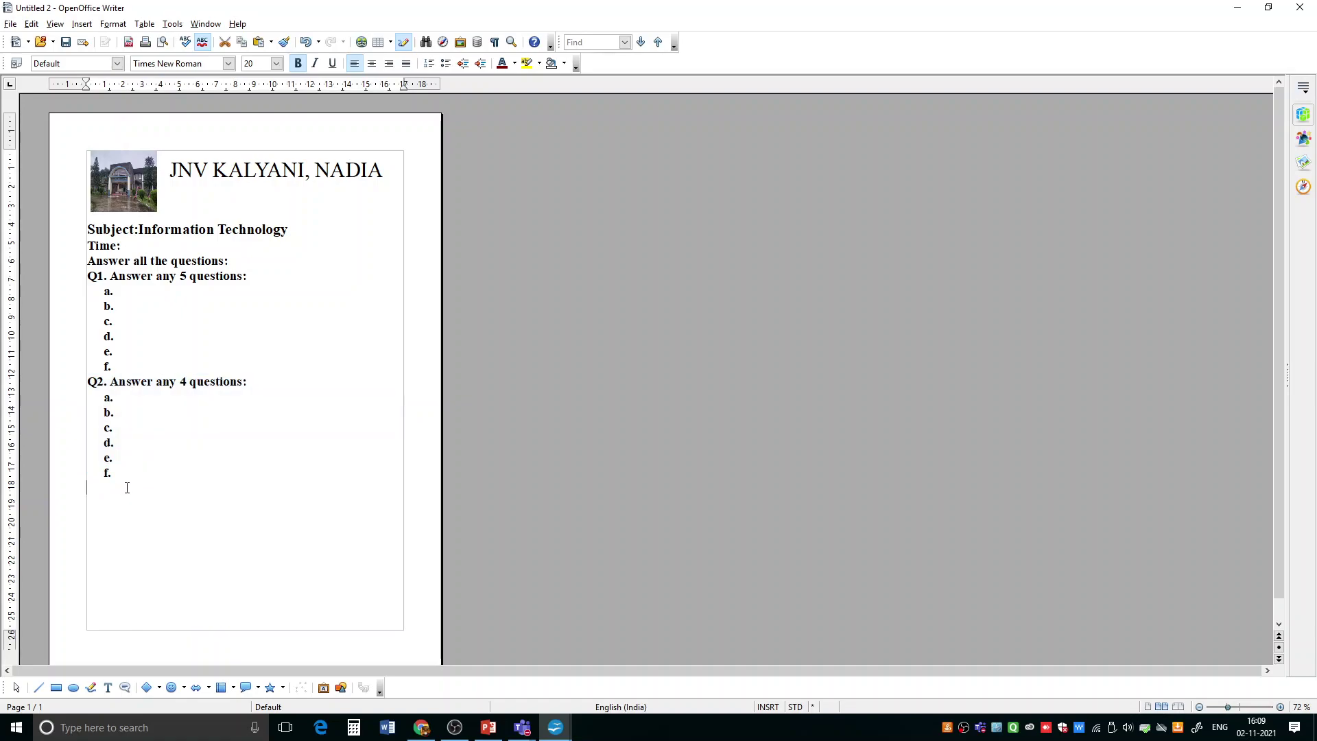
key(ctrl+v)
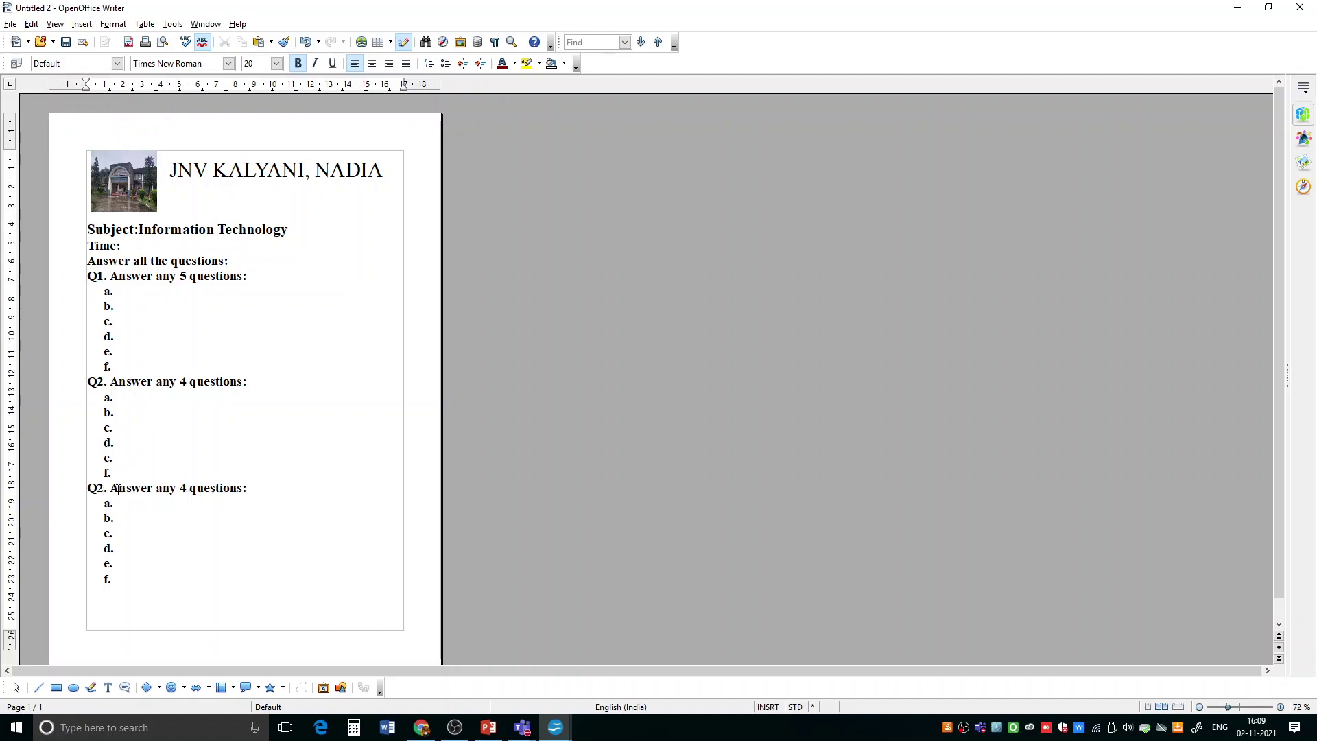
key(BackSpace)
text(3)
- Save the document as the template "question" in My Templates, overwriting the existing template
click(10, 25)
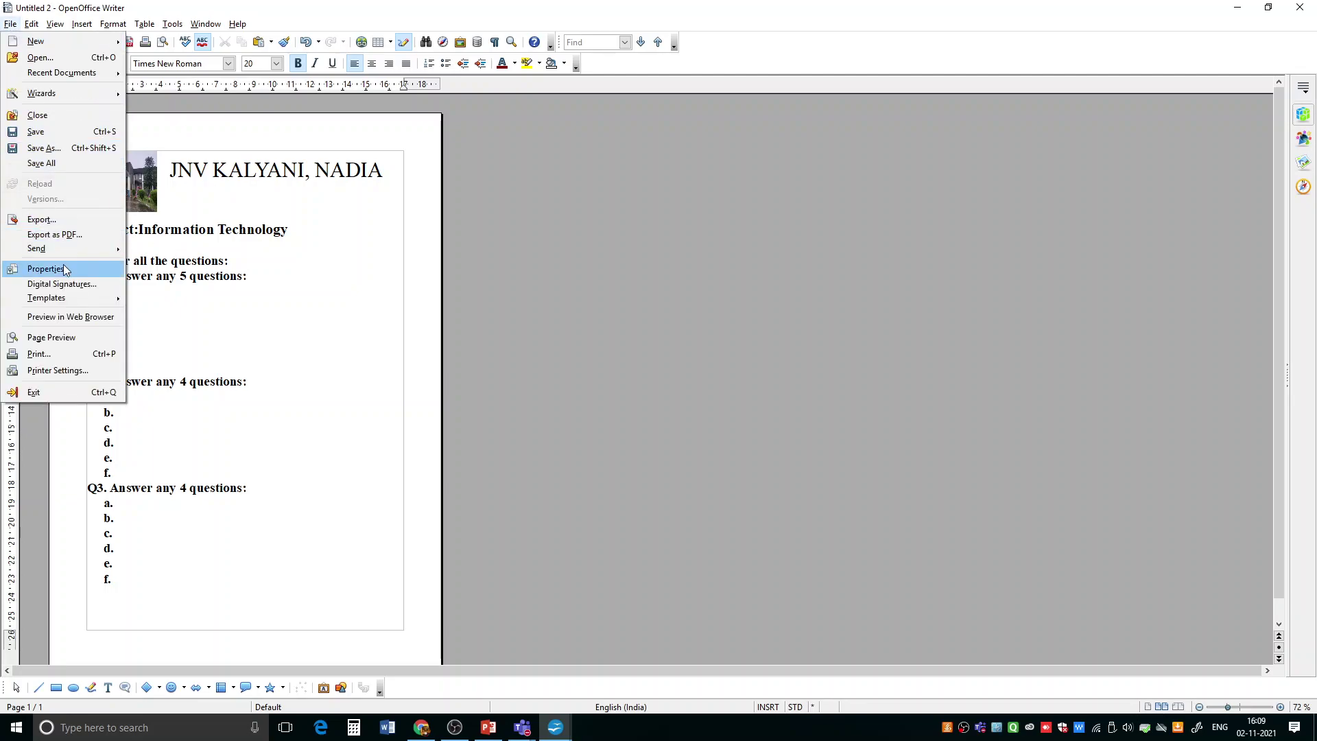
mouse_move(69, 299)
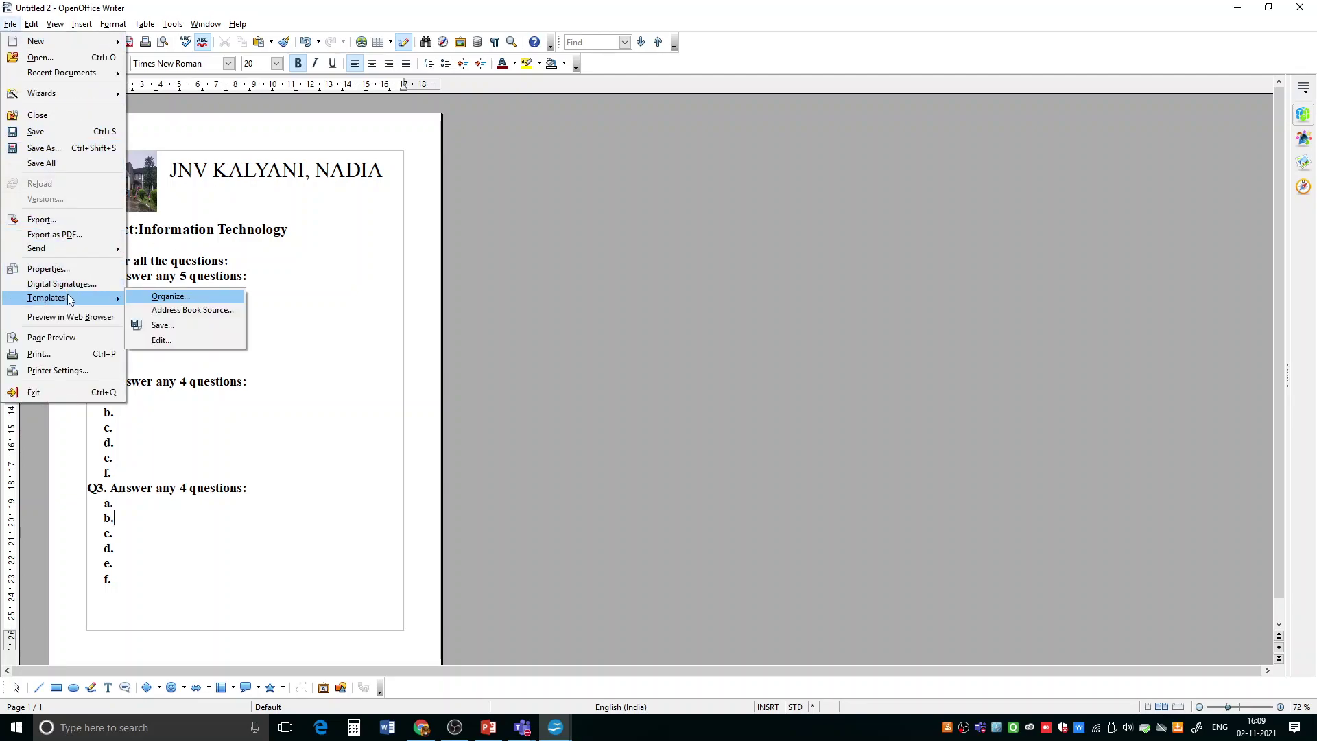
click(178, 324)
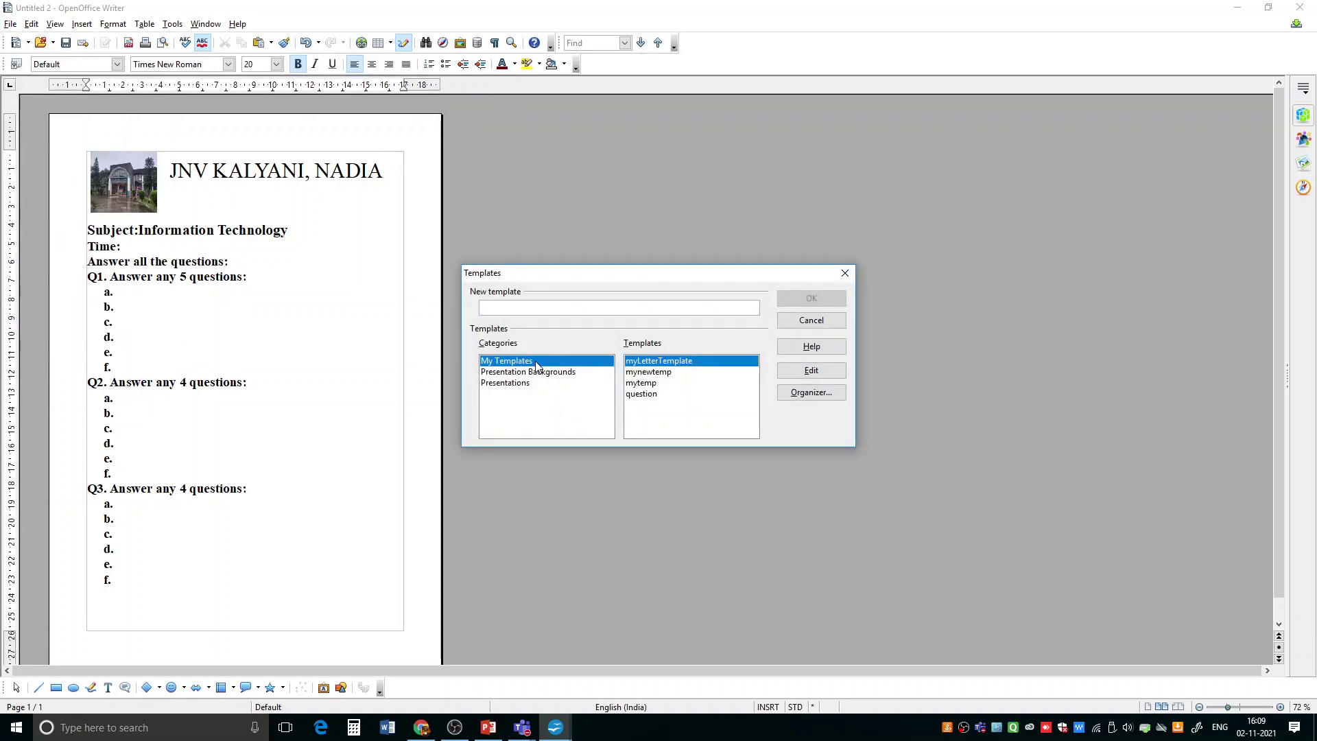
click(645, 363)
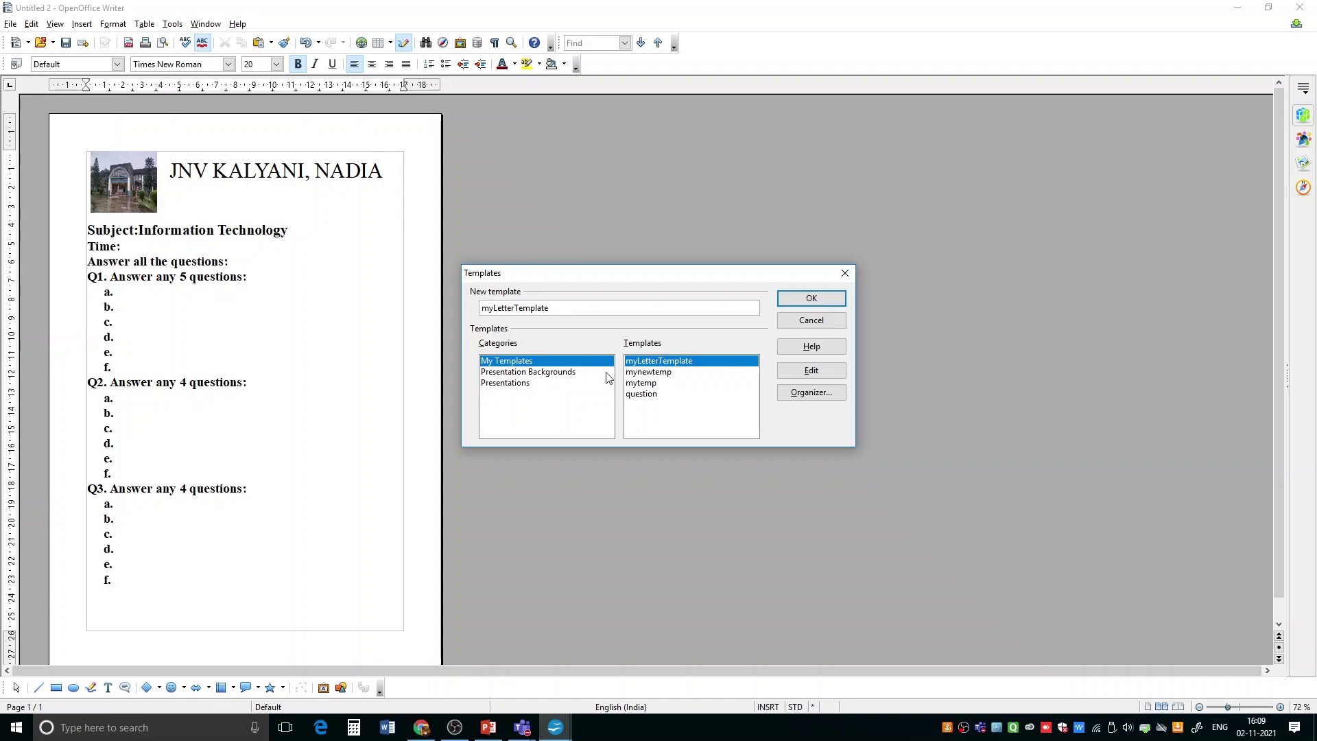
click(638, 395)
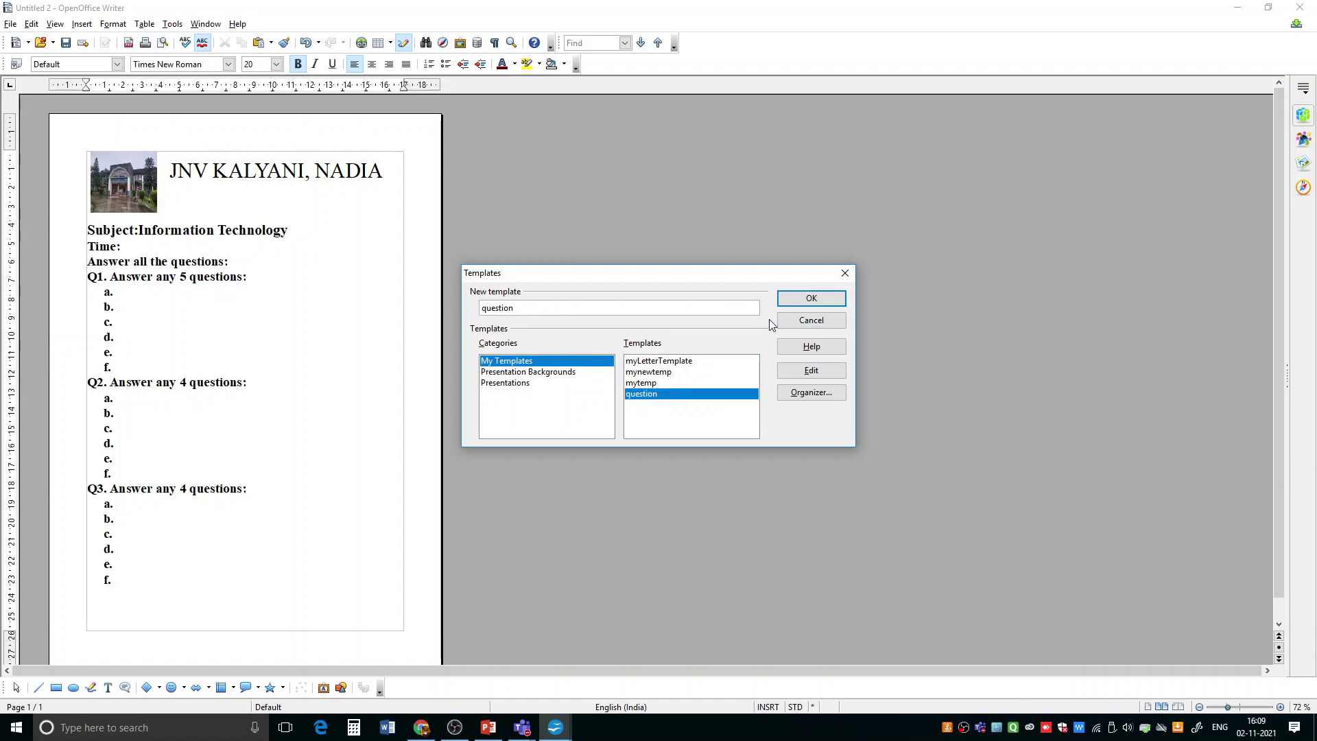
click(816, 303)
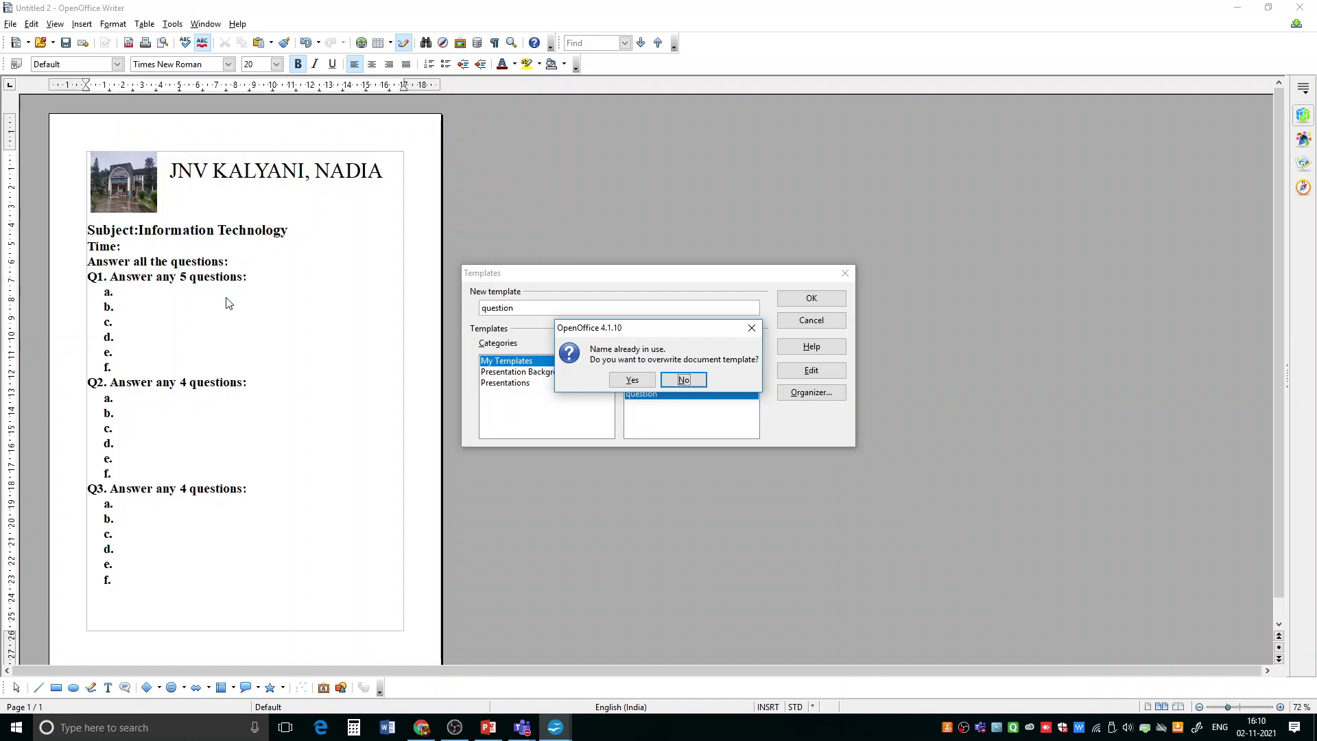
click(632, 380)
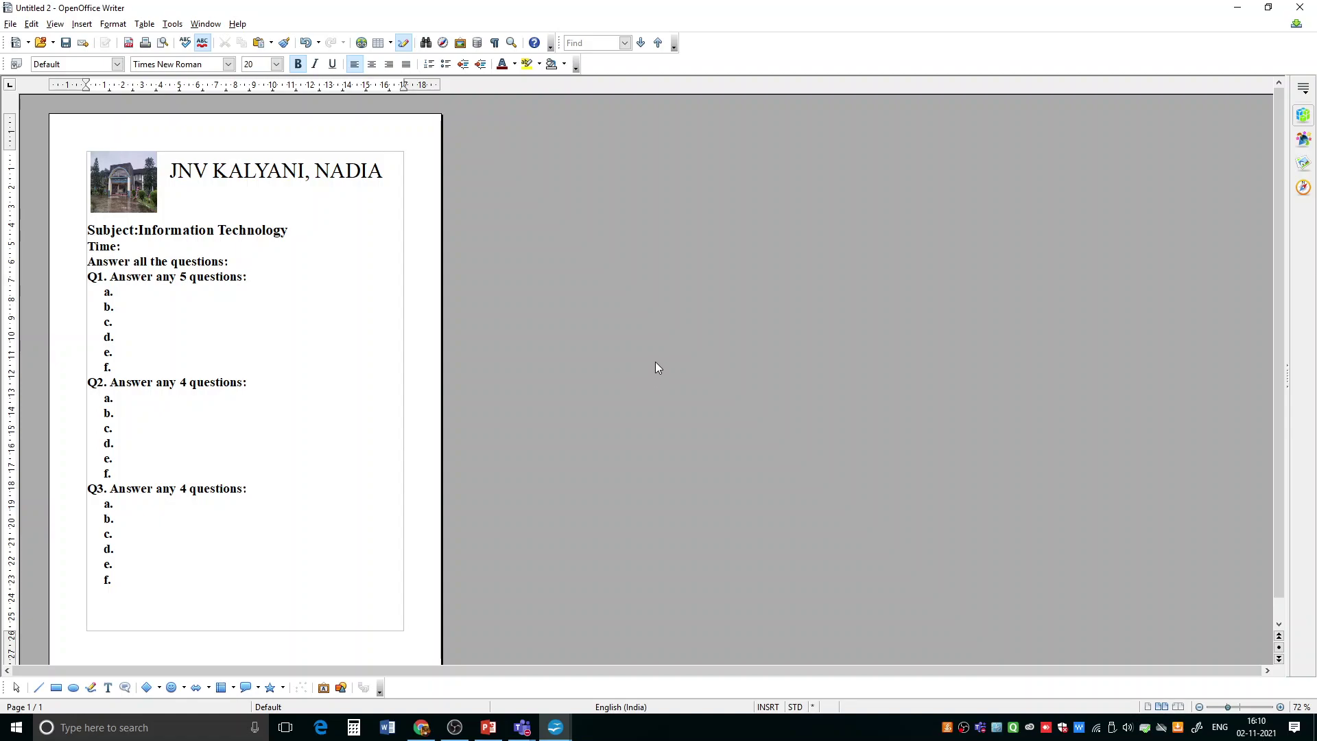
- Close the modified document, discarding its changes, and create a new document from the "question" template in My Templates
click(1301, 8)
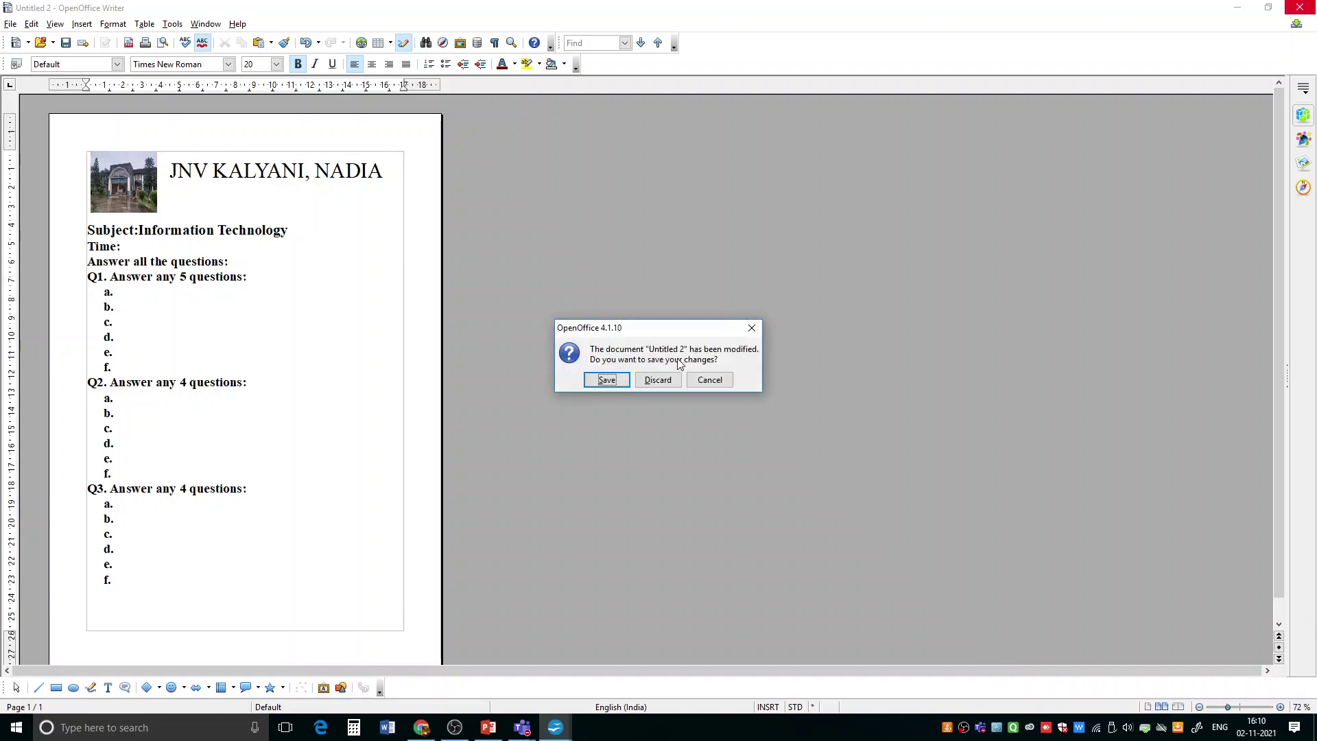
click(658, 379)
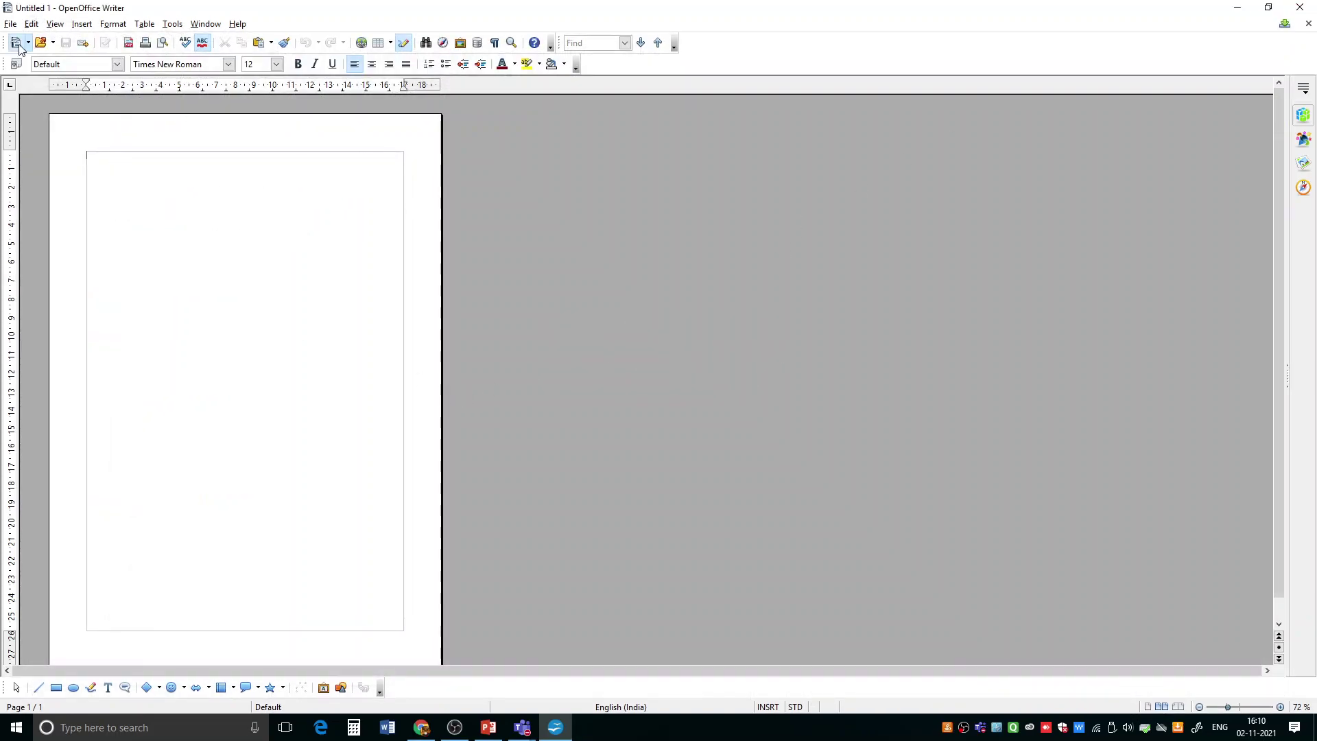
click(10, 23)
mouse_move(30, 47)
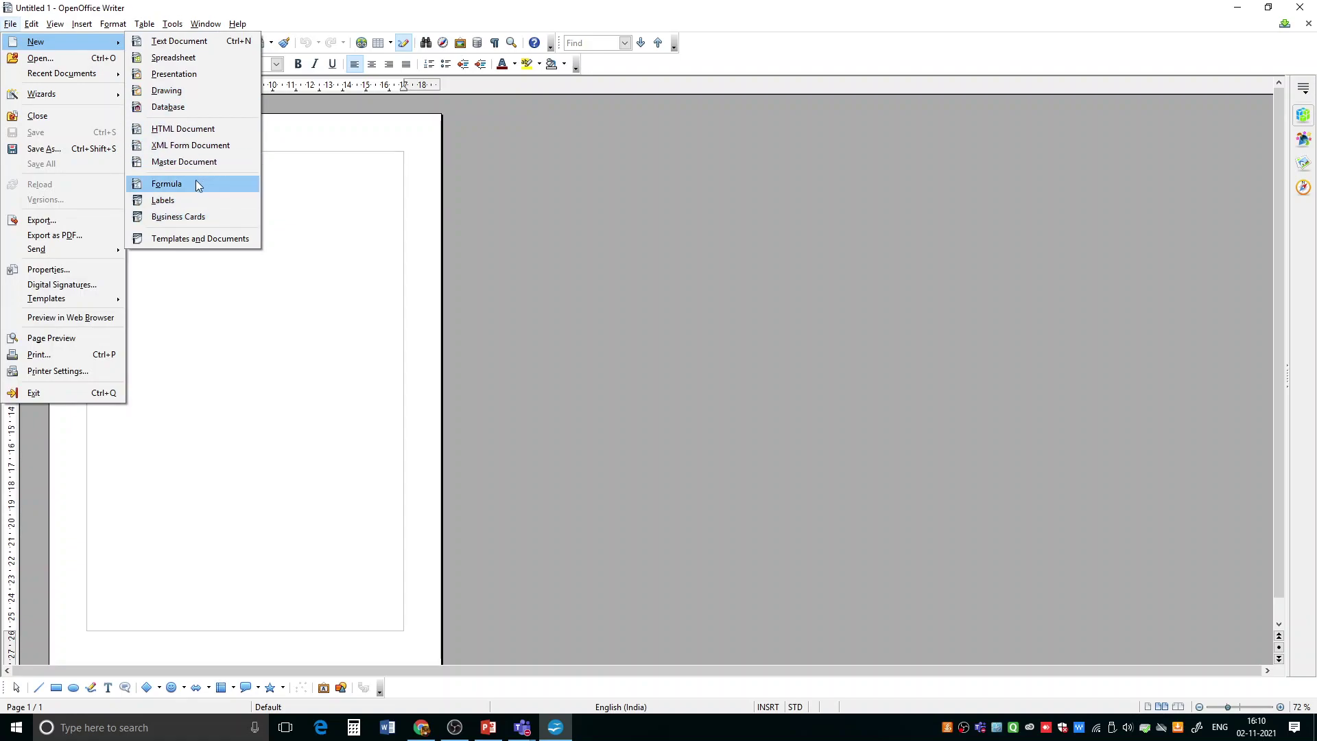
click(177, 239)
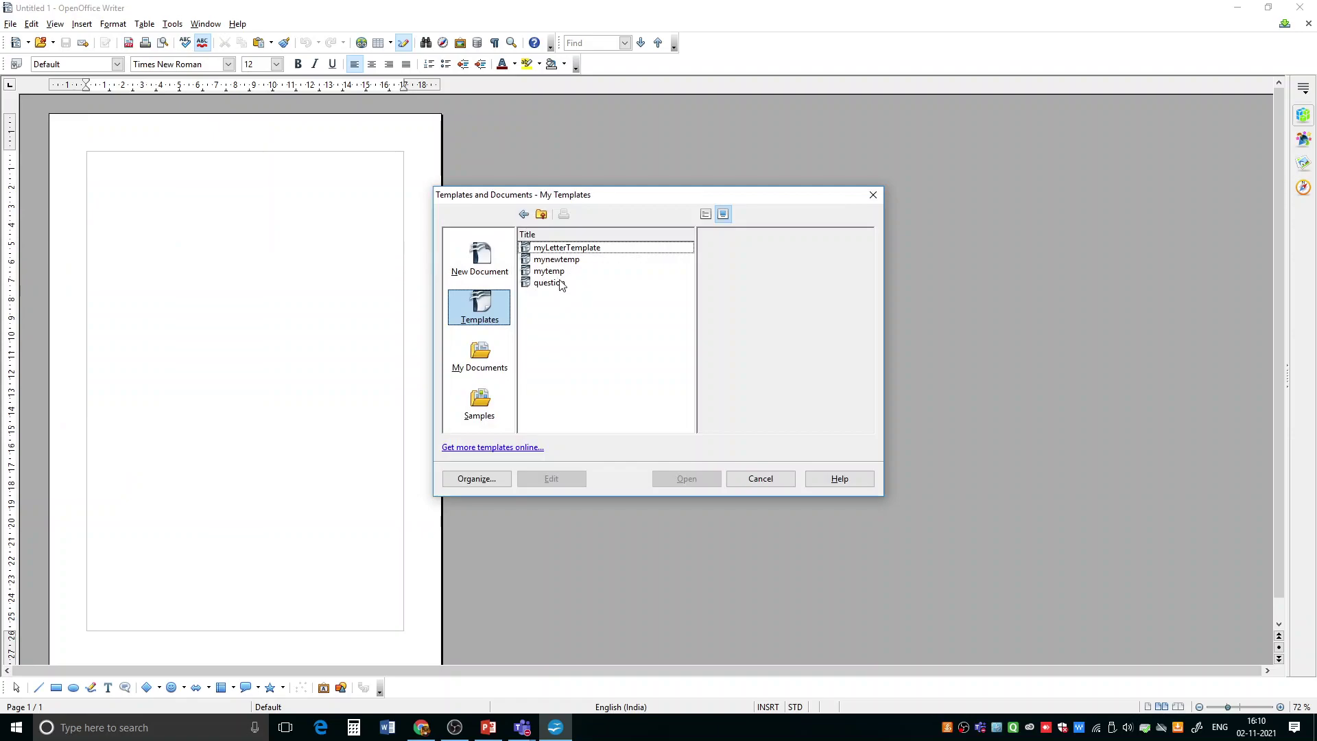
double_click(559, 282)
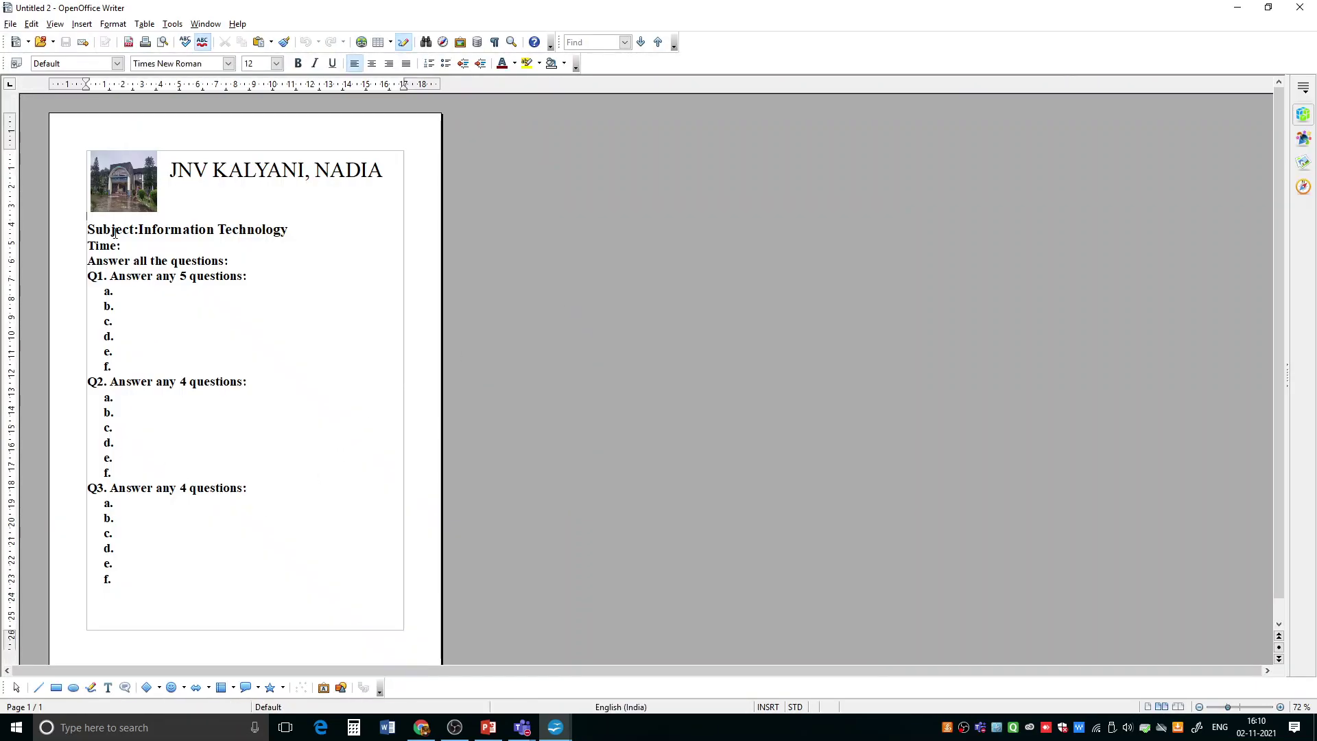
- Select the question paper's text from the subject line through the Q3 list, and switch to the DIGITAL DOCUMENTATION presentation in PowerPoint
drag(115, 233, 294, 544)
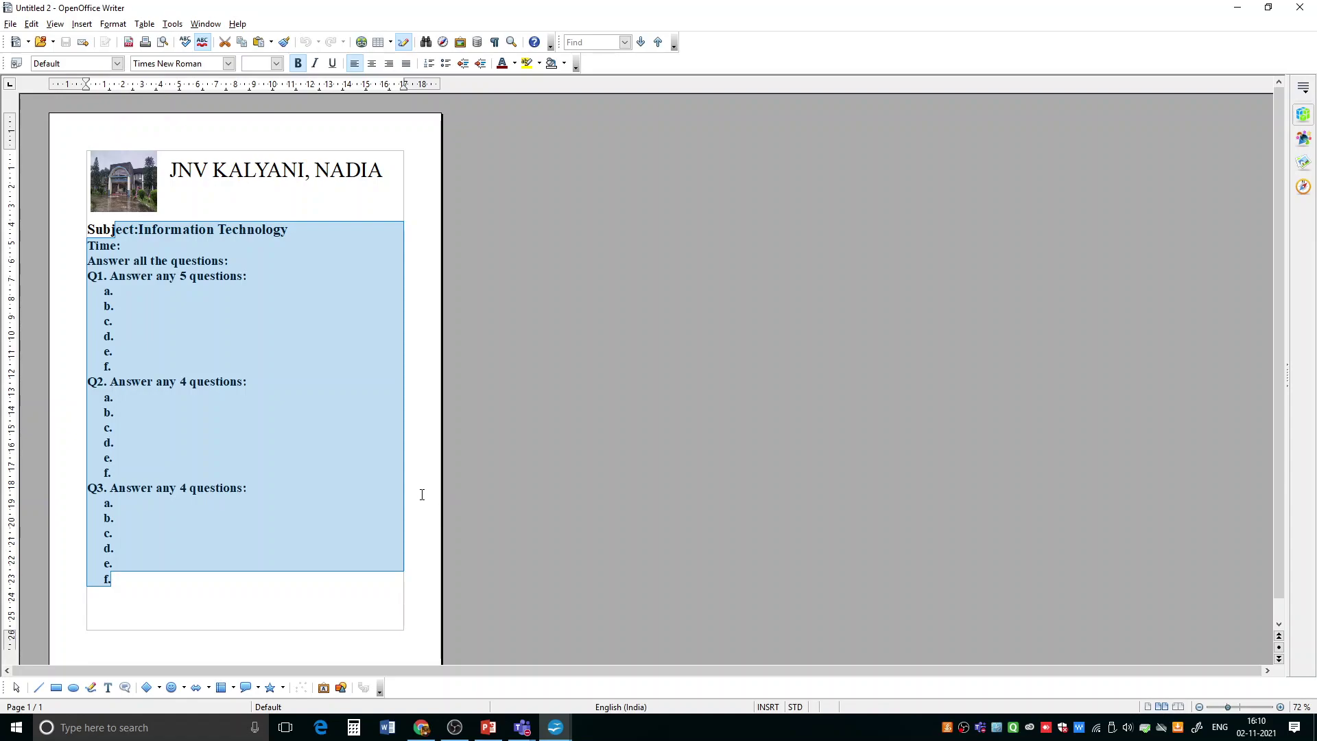
click(489, 726)
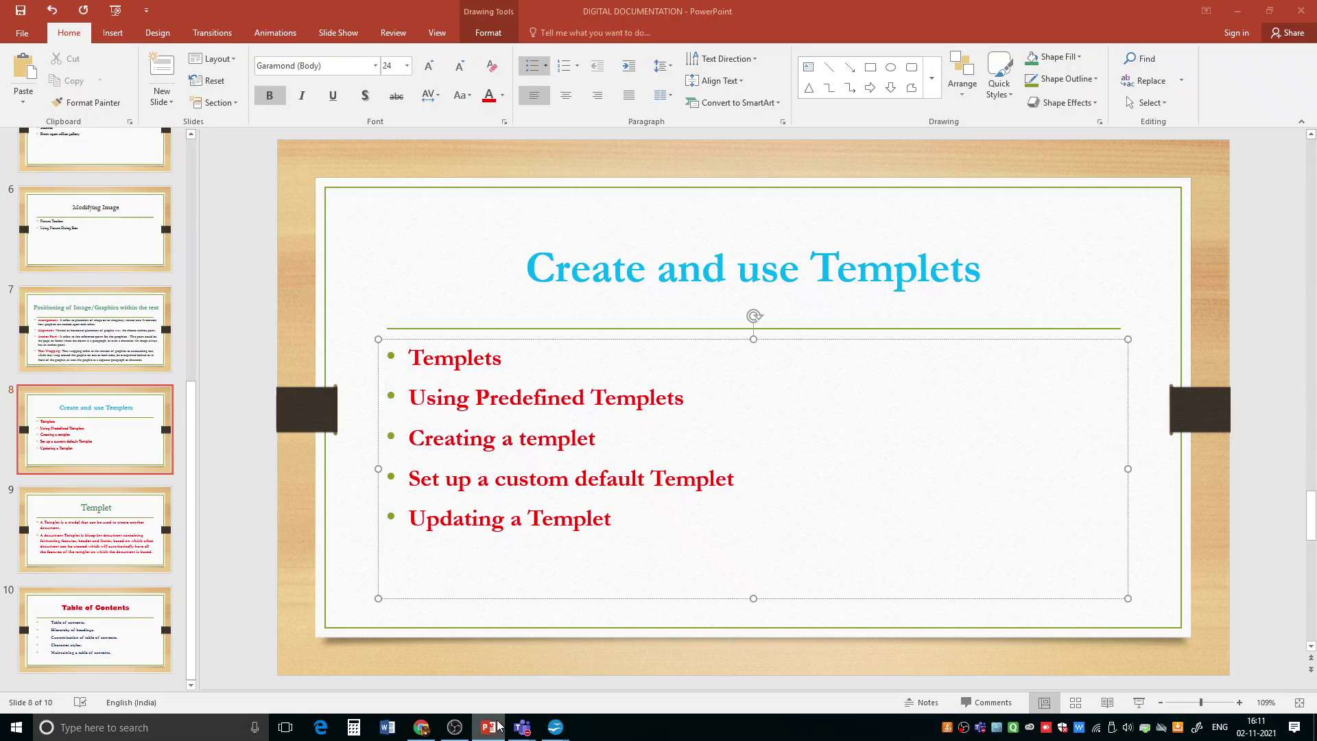